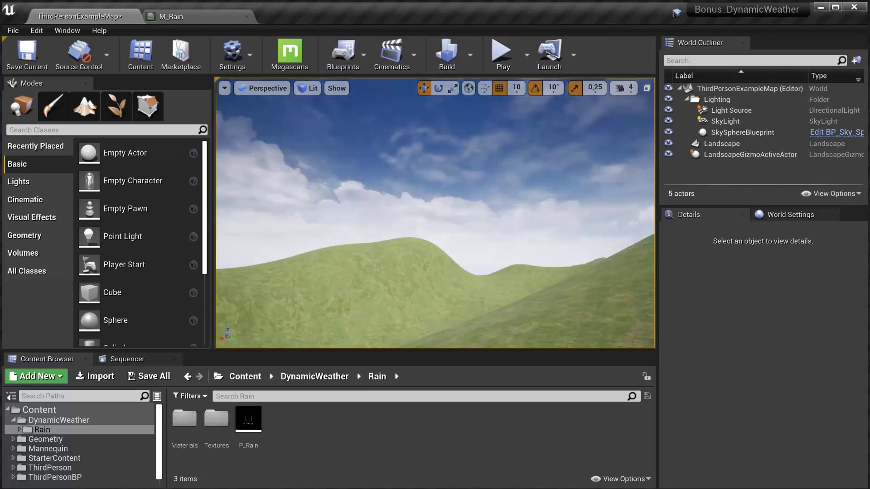
Look around the level's sky and grassy hills, finishing with the Landscape actor selected.
left_click(373, 190)
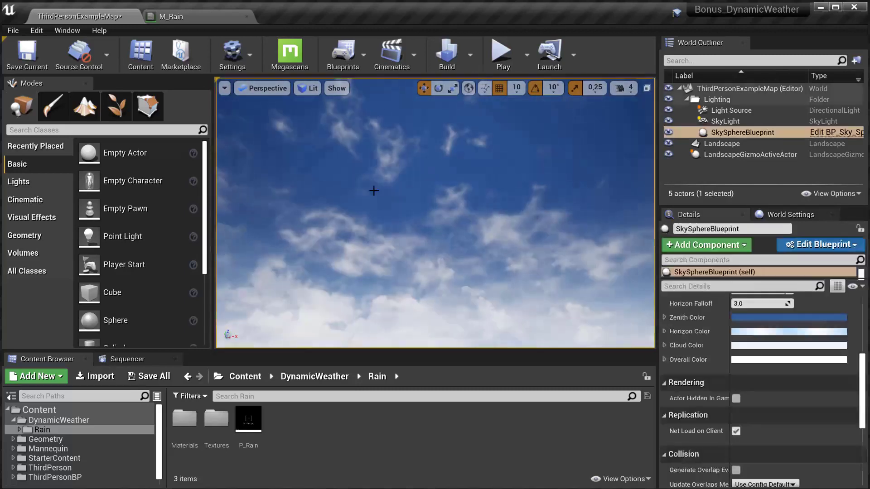
right_click_drag(373, 191, 358, 174)
right_click_drag(453, 245, 452, 244)
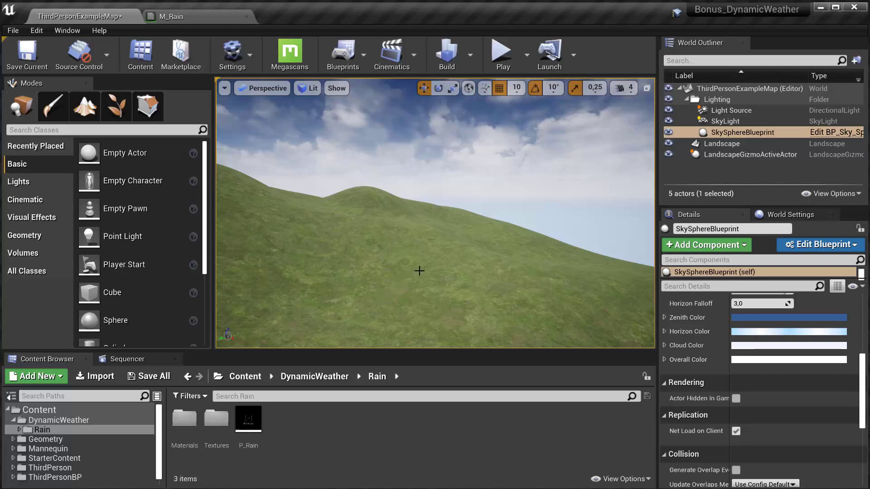
right_click_drag(419, 271, 434, 267)
right_click(440, 233)
left_click(439, 178)
right_click_drag(439, 178, 438, 178)
left_click(461, 305)
right_click_drag(461, 305, 460, 305)
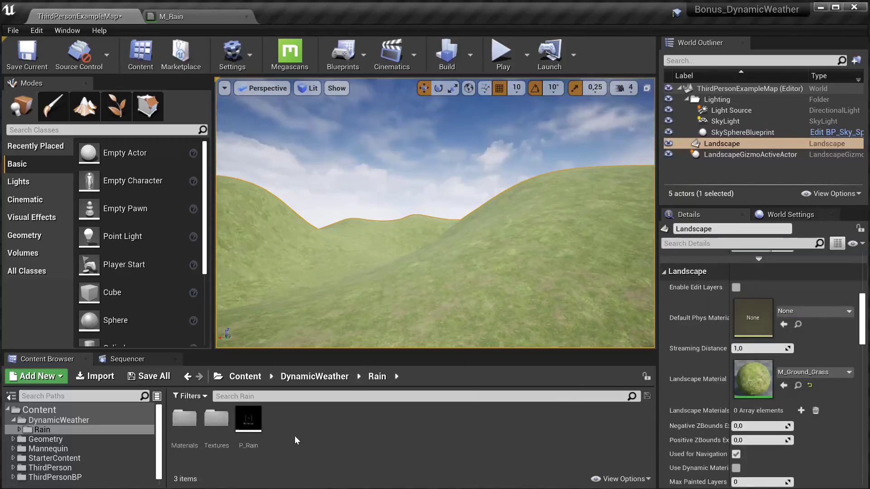
Create a new folder named Material inside the DynamicWeather folder and open it.
left_click(68, 420)
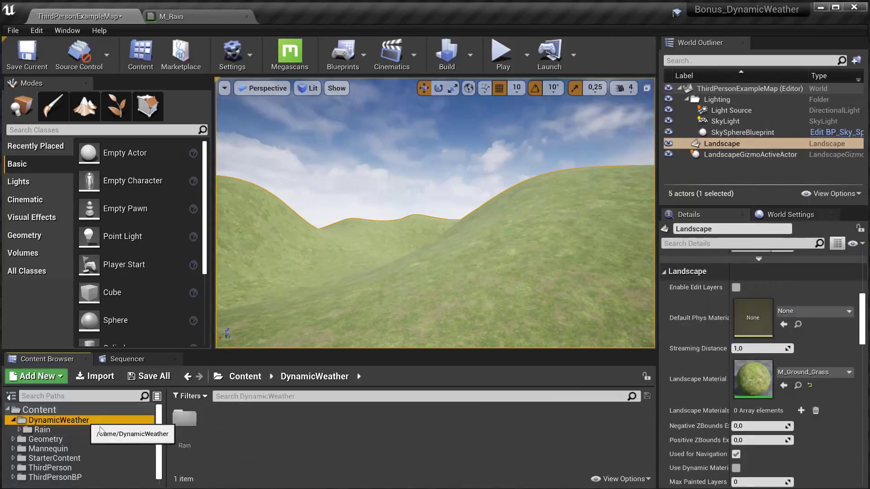
right_click(233, 431)
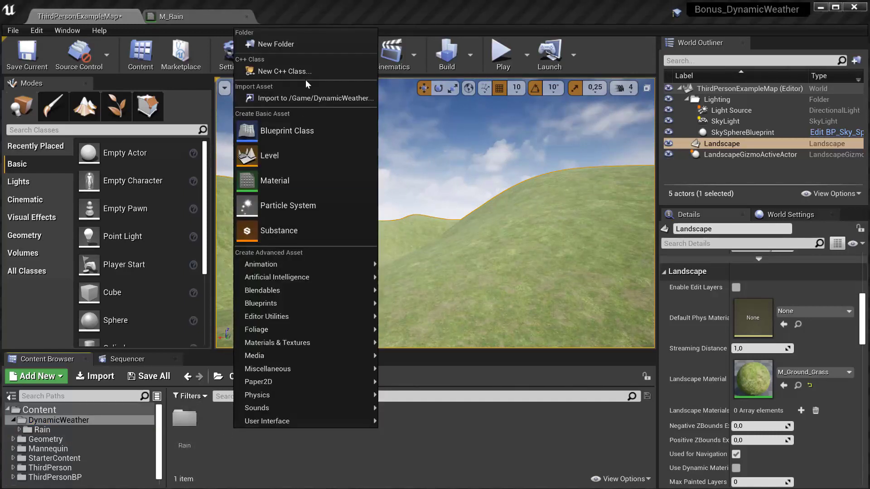
left_click(304, 46)
type("Ma")
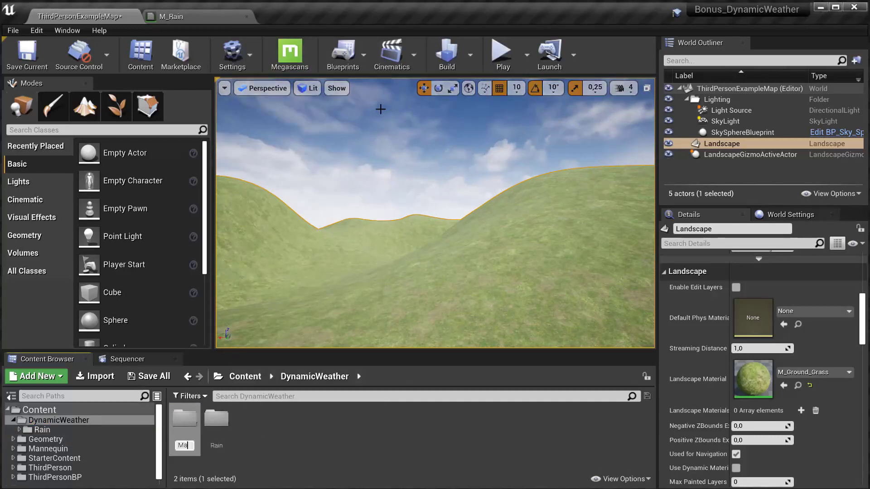
type("terial")
key("Return")
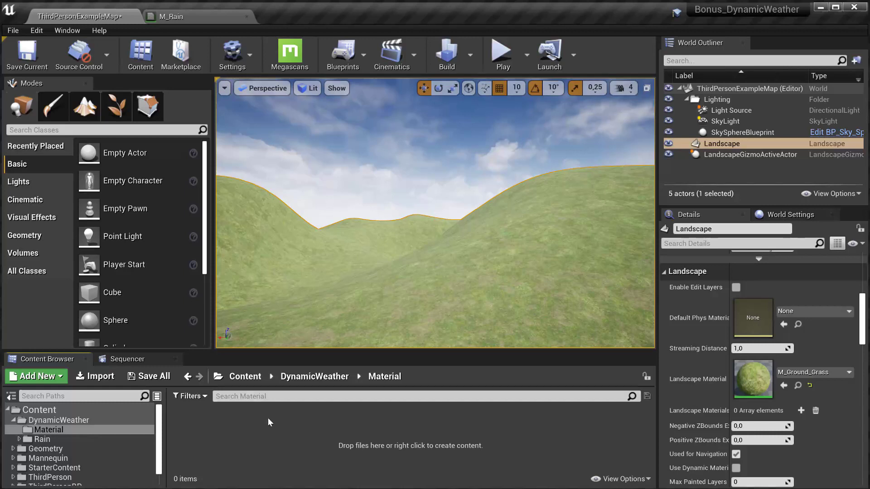
Create a Material Parameter Collection named MPC_Global in the Material folder and open it for editing.
right_click(231, 434)
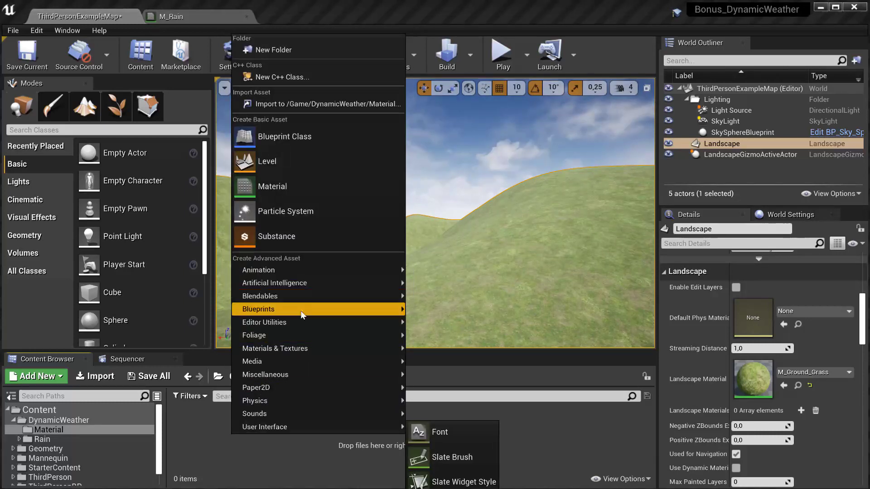
mouse_move(295, 349)
left_click(484, 420)
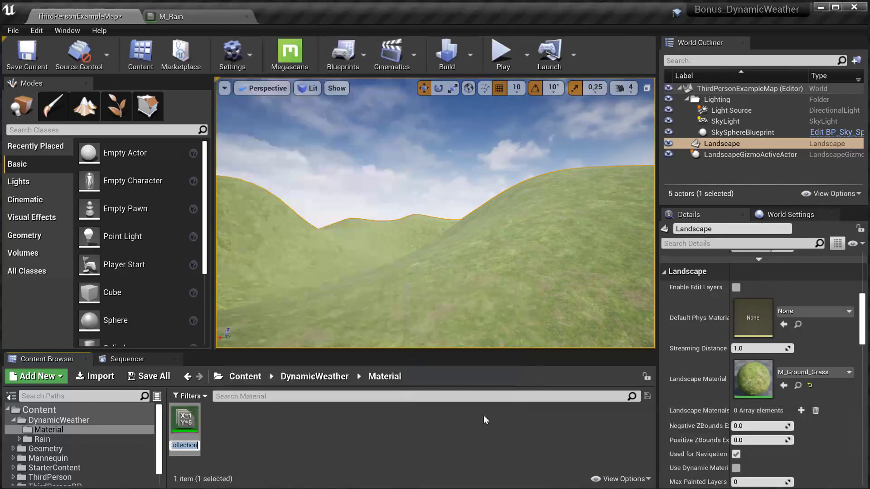
type("MPC_Globa")
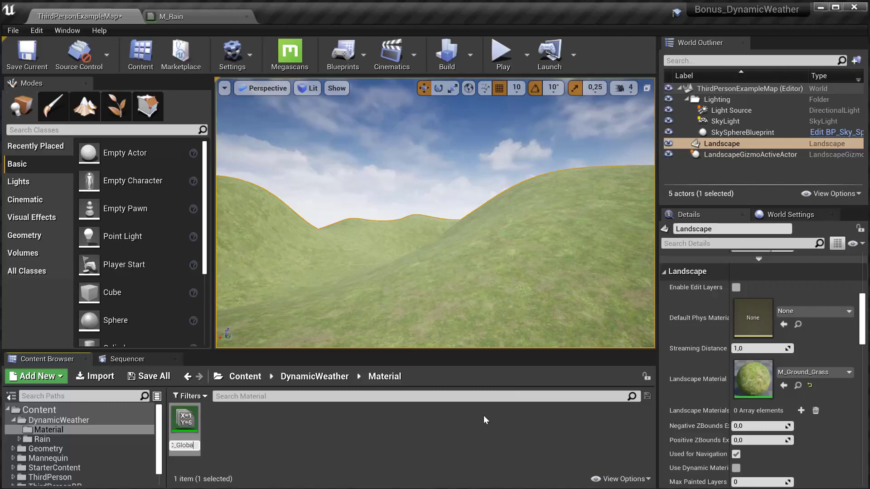
type("l")
key("Return")
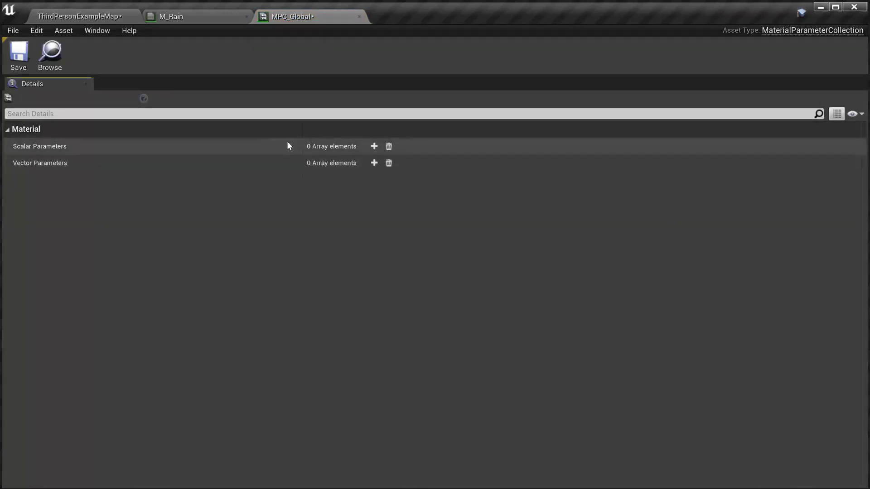
Add a scalar parameter named Rain to the MPC_Global collection and save the asset.
left_click(374, 147)
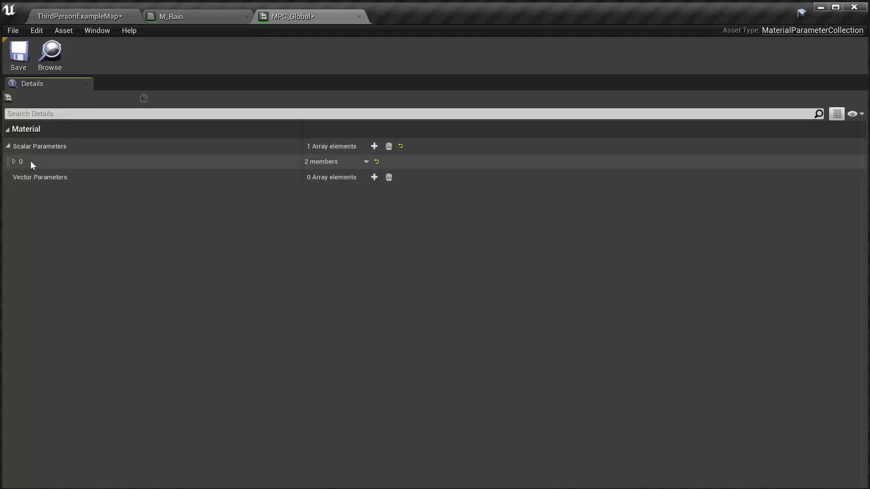
left_click(13, 162)
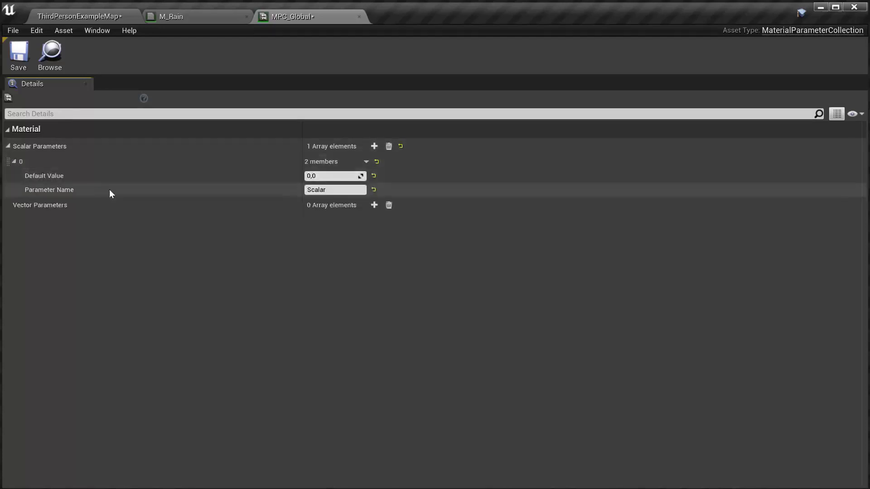
left_click(334, 190)
type("R")
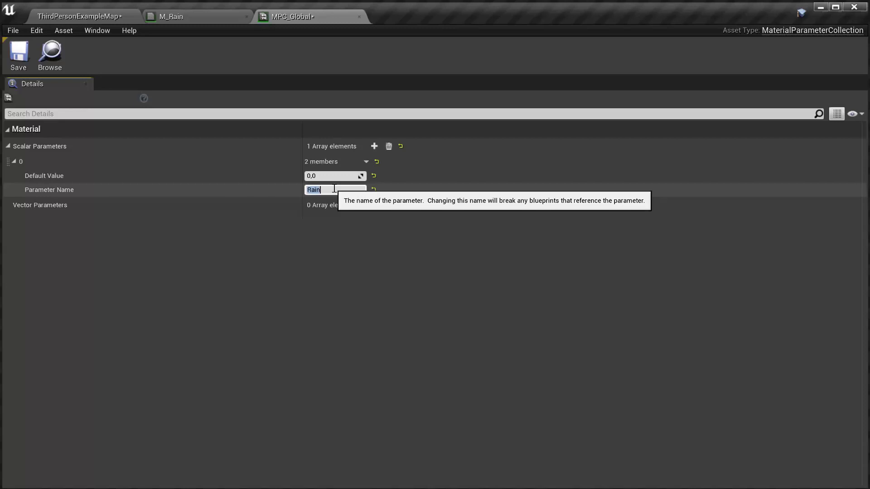
type("ain")
key("ctrl+s")
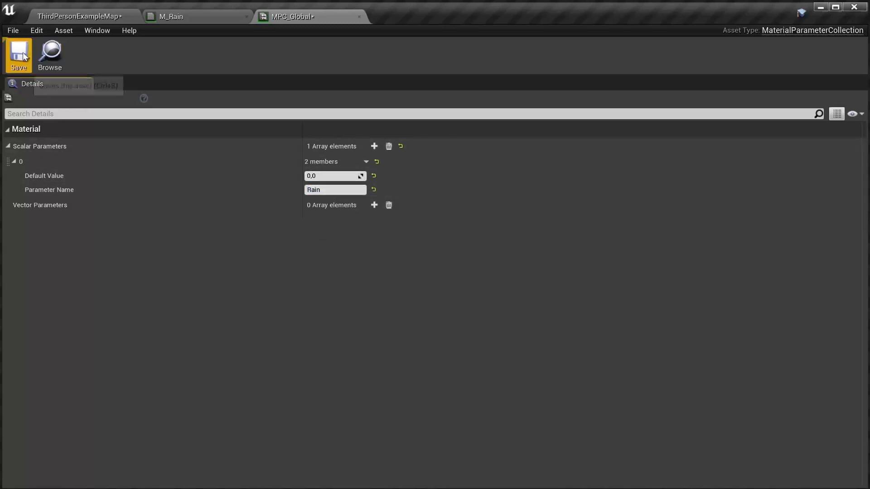
Return to the level and open the landscape's M_Ground_Grass material for editing, showing its roughness connection.
left_click(129, 19)
left_click(308, 18)
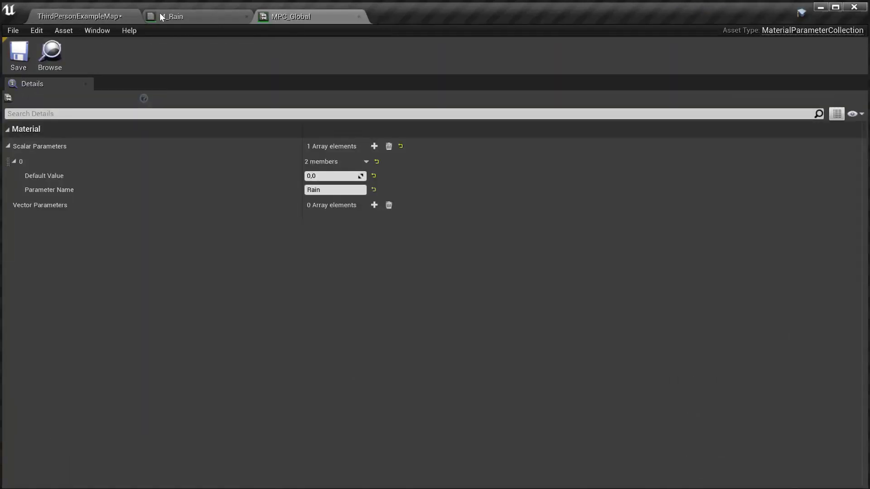
left_click(105, 17)
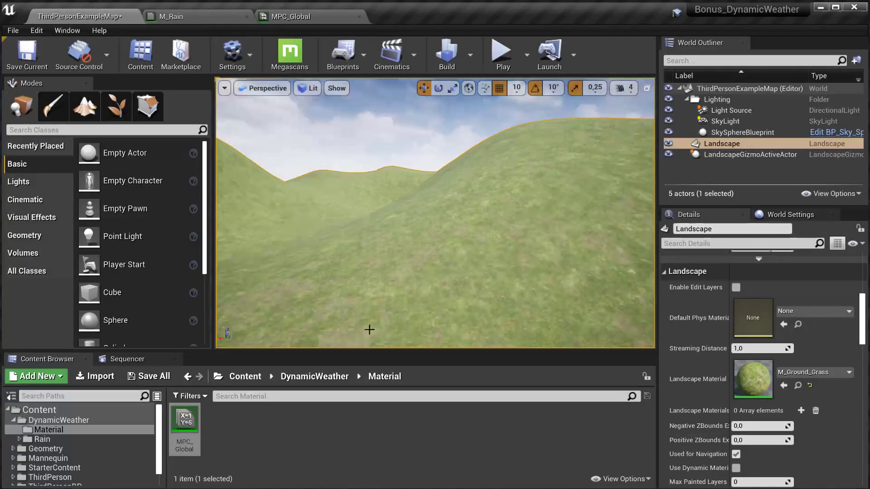
double_click(736, 379)
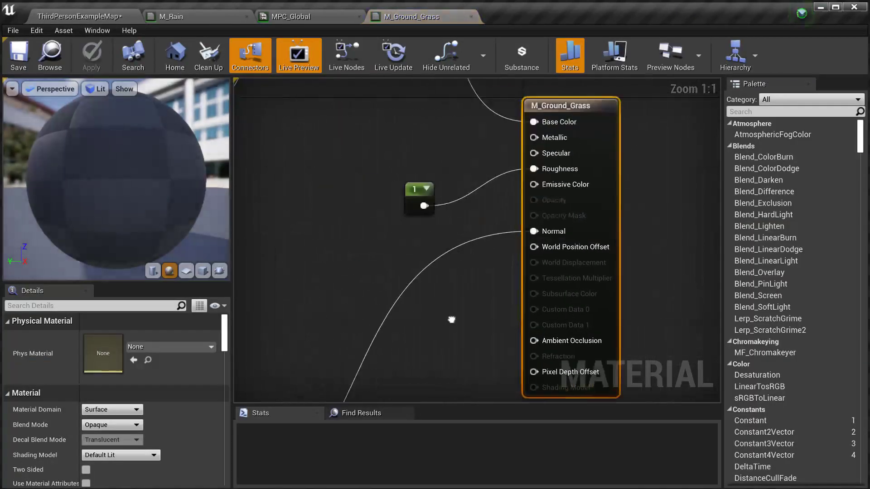
right_click_drag(438, 312, 405, 386)
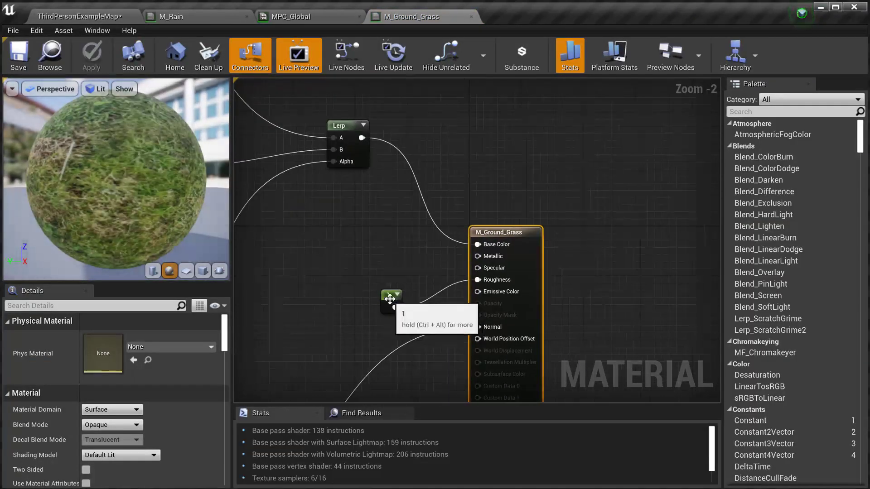
Move the roughness constant node farther away from the M_Ground_Grass output node to make room between them.
left_click_drag(394, 302, 368, 296)
right_click_drag(367, 296, 341, 292)
left_click_drag(345, 291, 273, 282)
right_click_drag(305, 285, 389, 281)
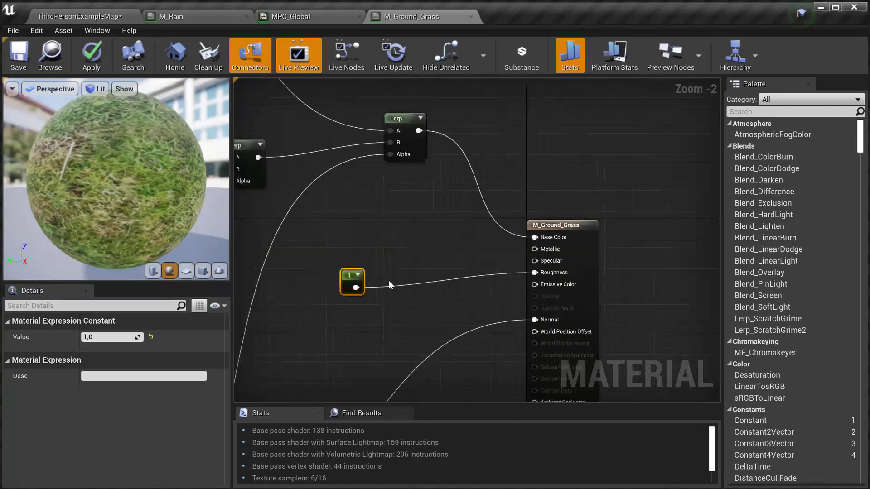
Create a Material Function named MF_Rain in the DynamicWeather Material folder and open it for editing.
left_click(107, 17)
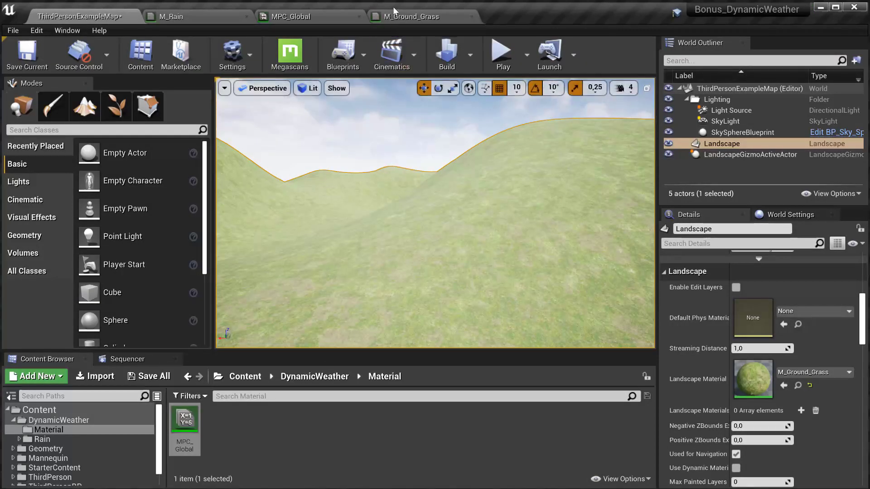
left_click(409, 21)
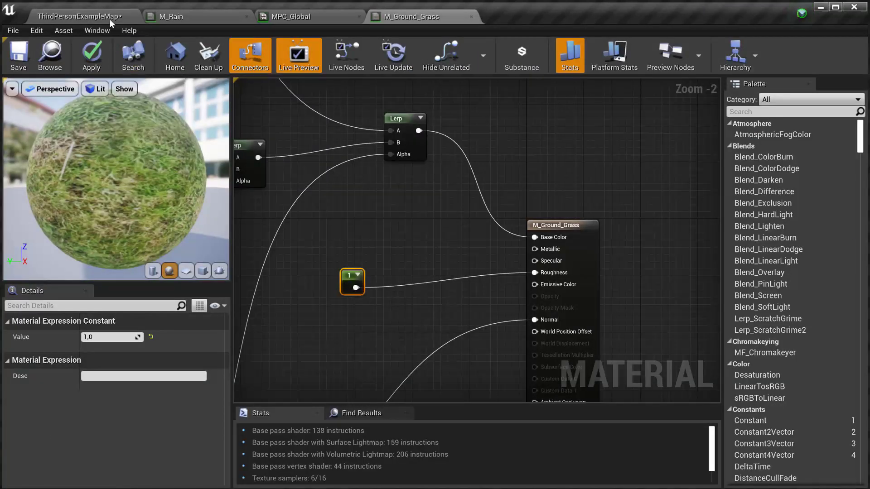
left_click(80, 17)
right_click(223, 428)
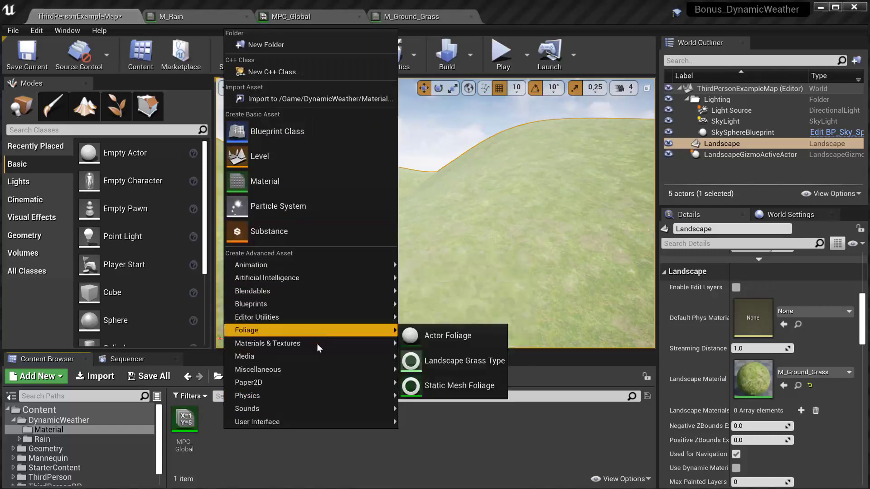
mouse_move(268, 343)
left_click(458, 365)
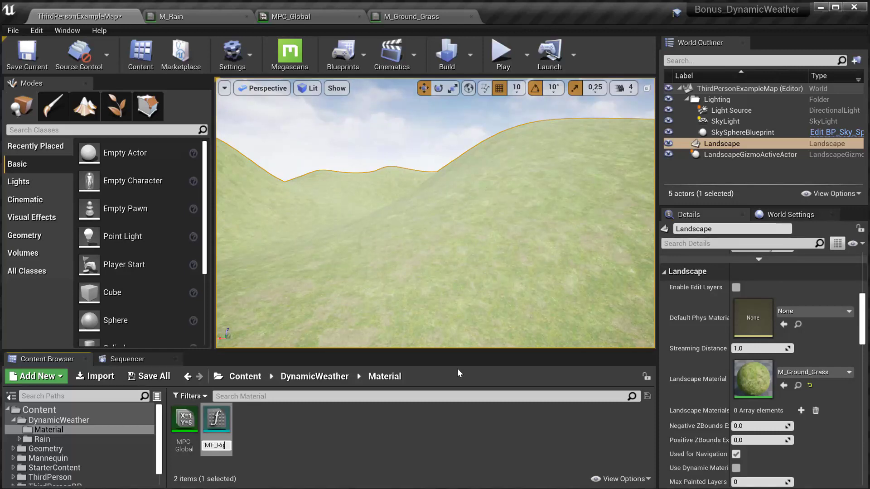
key("Return")
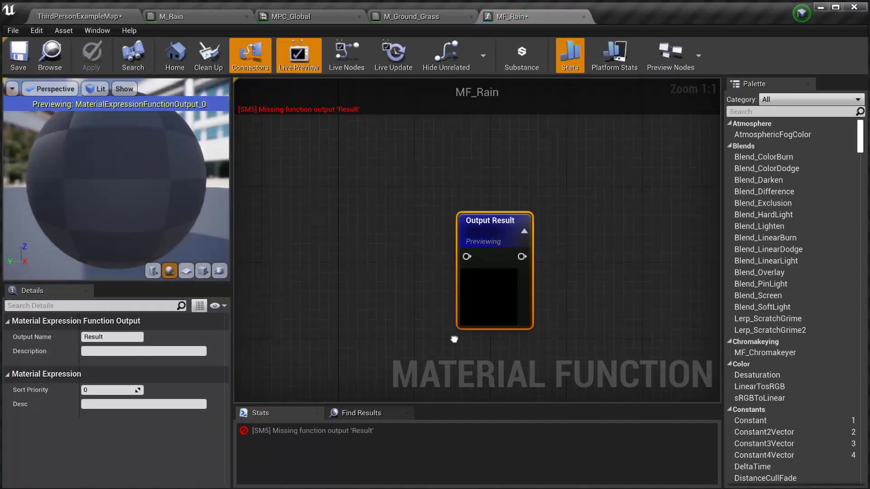
Add a FunctionInput node to the left of Output Result and set its input type to Function Input Scalar.
right_click_drag(294, 244, 408, 252)
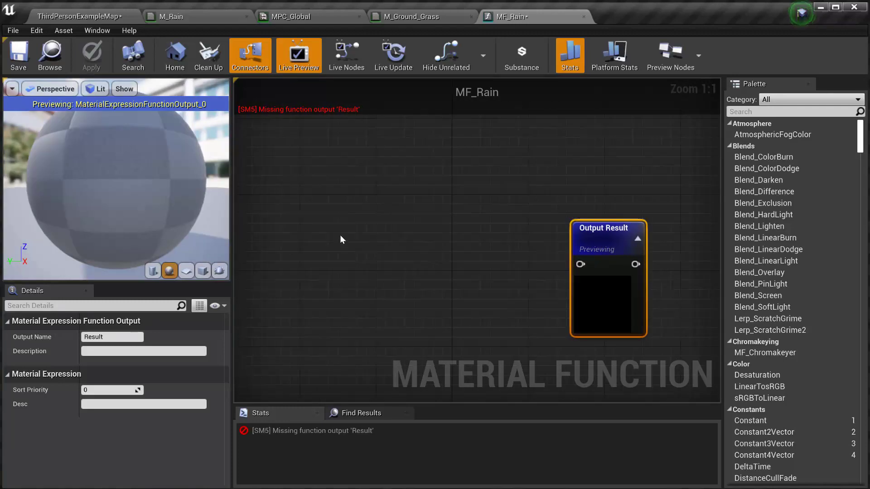
right_click(343, 238)
type("input")
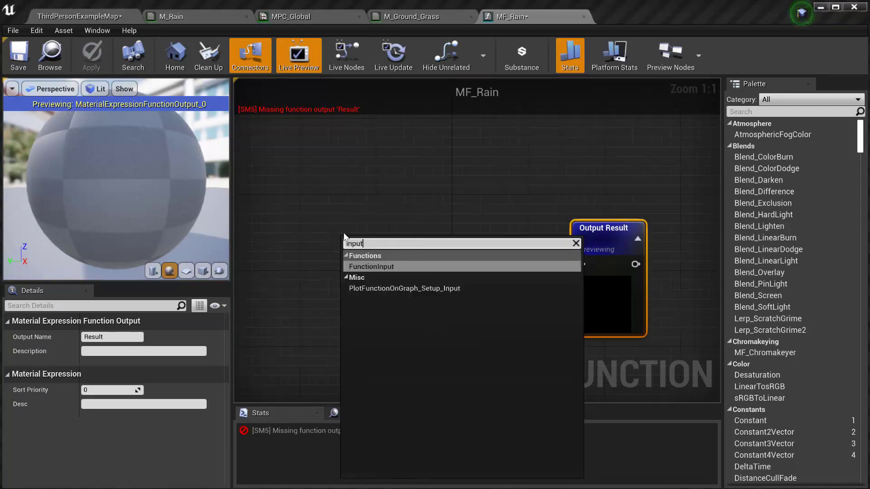
key("Return")
left_click_drag(344, 235, 322, 214)
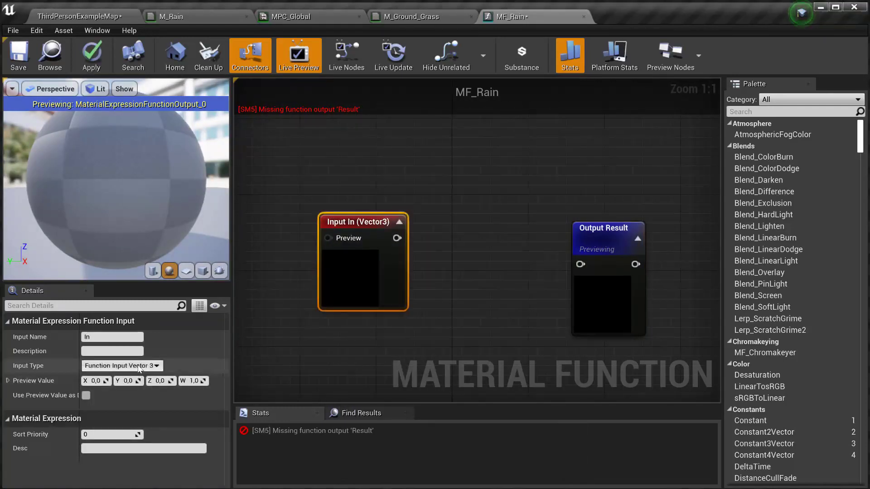
left_click(121, 366)
left_click(113, 376)
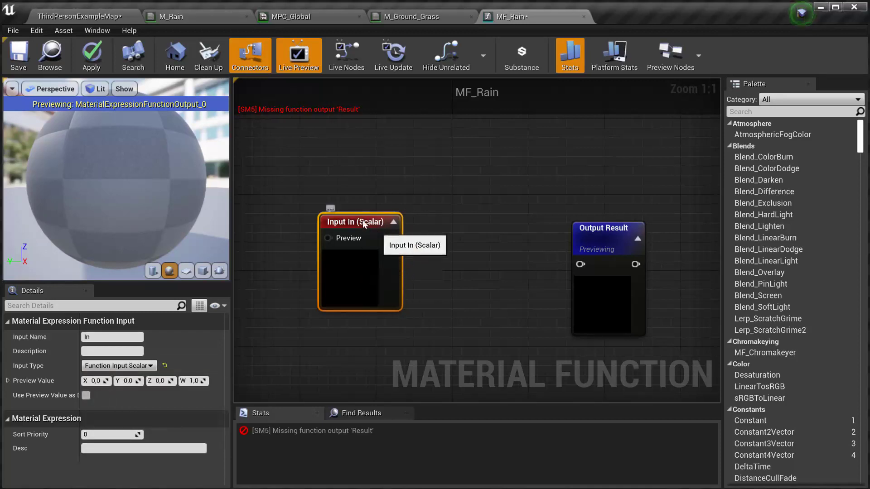
Name the scalar function input Roughness and move it farther to the left of the Output Result node.
left_click_drag(382, 227, 364, 207)
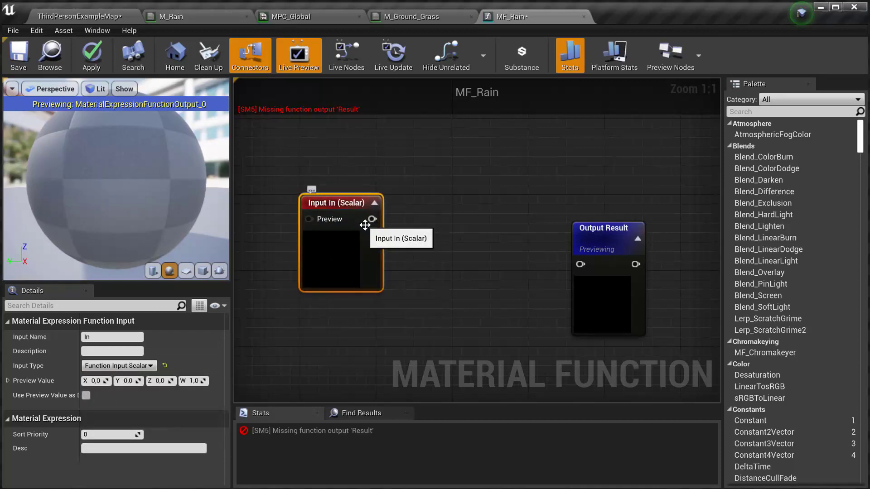
right_click_drag(403, 273, 370, 274)
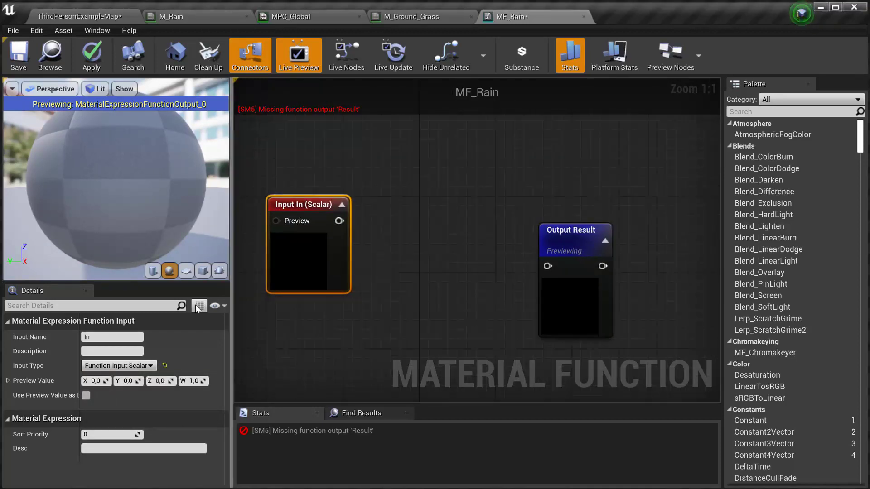
left_click(114, 337)
type("Roughness")
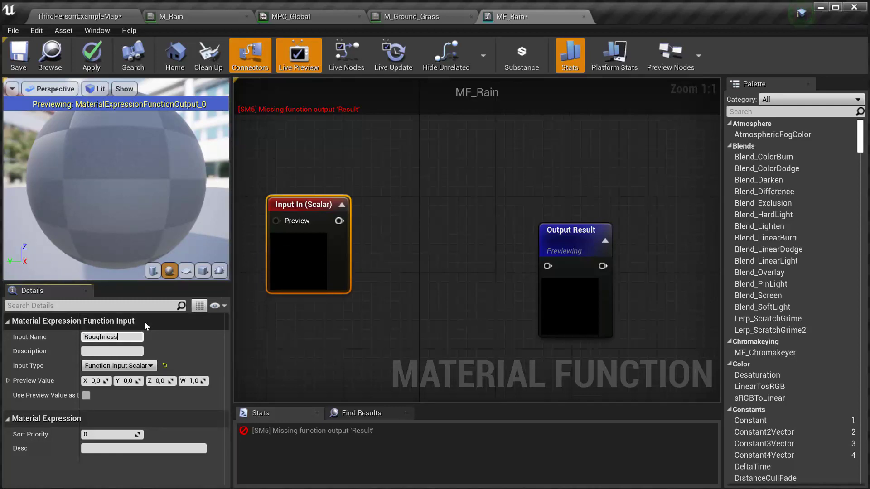
key("Return")
left_click_drag(363, 270, 299, 262)
right_click_drag(299, 263, 385, 264)
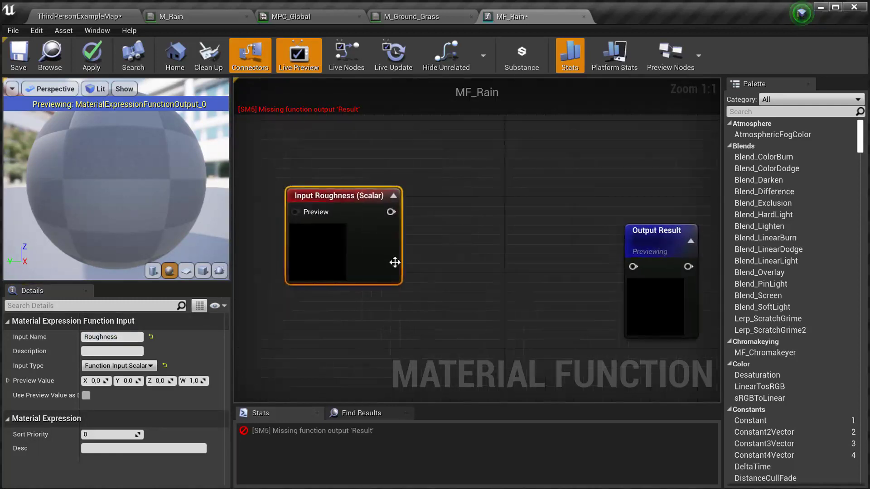
Add a CollectionParameter node below the Input Roughness node in MF_Rain.
right_click(327, 323)
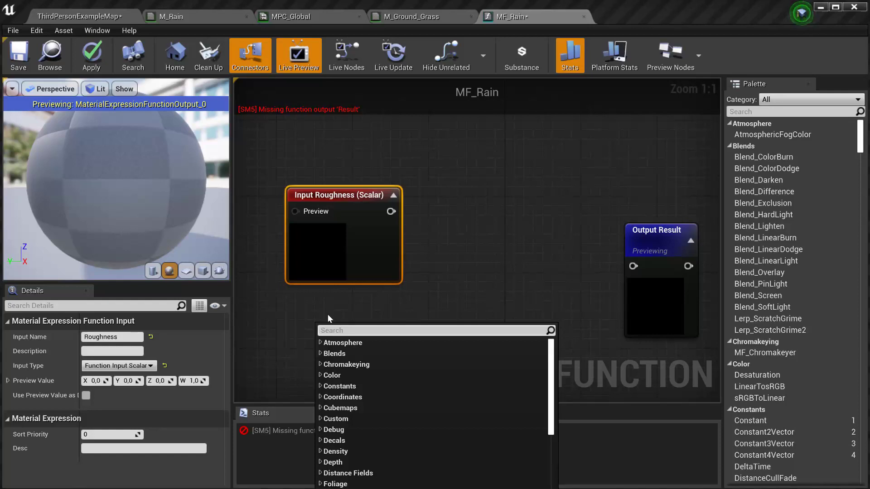
type("param")
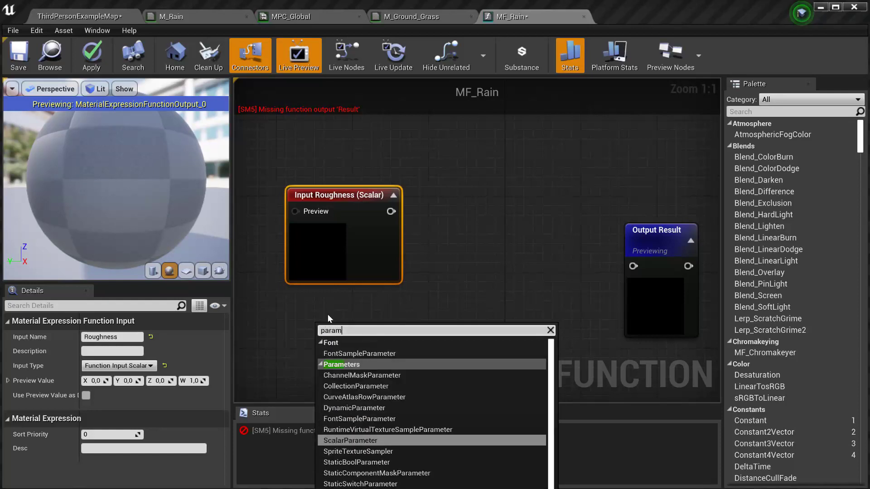
key("Up")
key("Up")
key("Up")
key("Up")
key("Up")
key("Return")
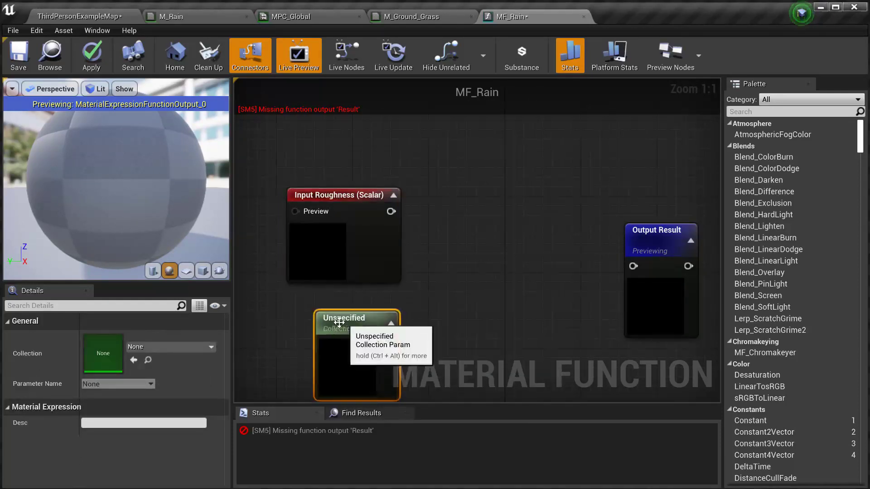
Assign the MPC_Global collection and its Rain parameter to the collection node, then align it under the Input Roughness node.
left_click(190, 347)
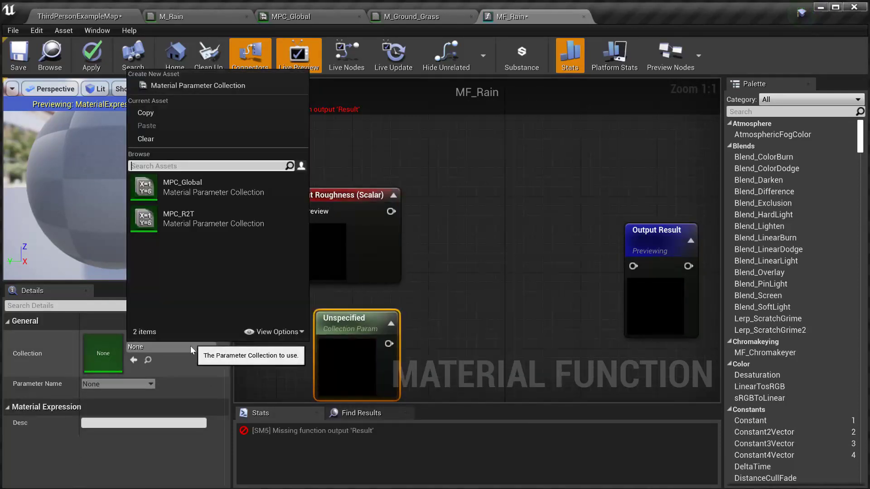
left_click(205, 184)
left_click(117, 384)
left_click(133, 396)
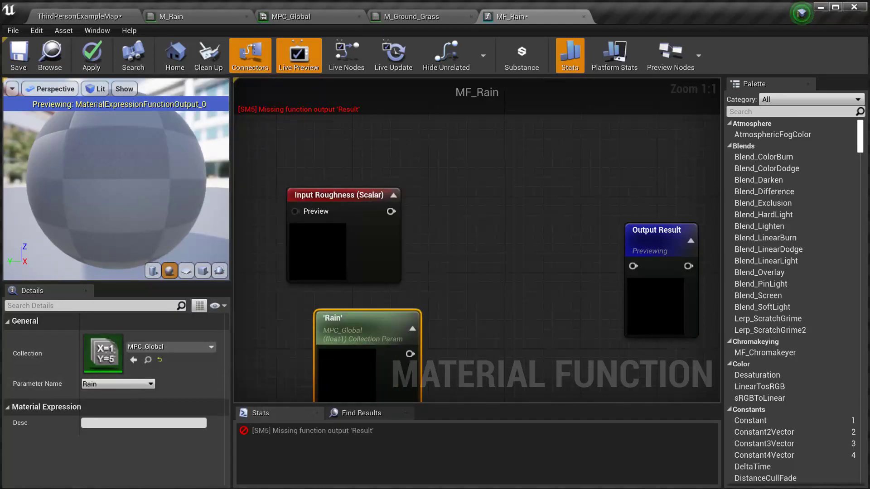
right_click_drag(400, 343, 308, 342)
left_click_drag(309, 342, 280, 333)
right_click_drag(279, 332, 316, 335)
Add a Subtract node with Input Roughness feeding A and the Rain parameter feeding B, and nudge the Rain node into line.
left_click_drag(335, 212, 372, 252)
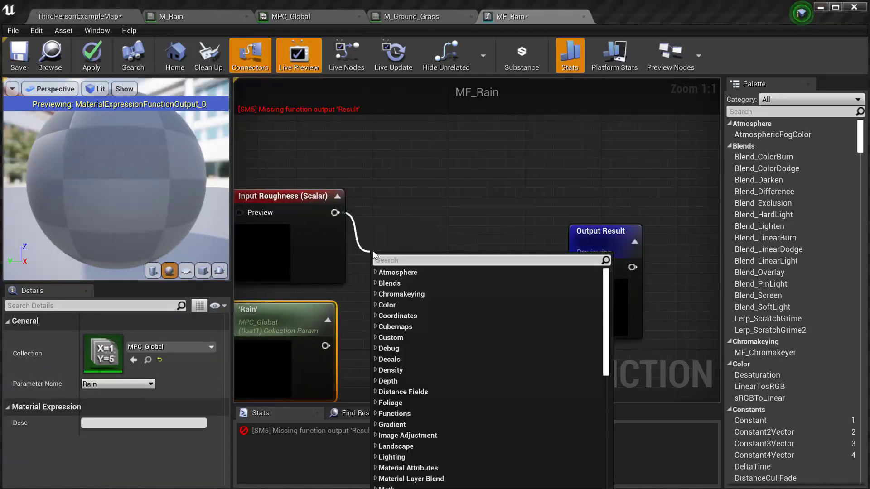
type("-")
key("Return")
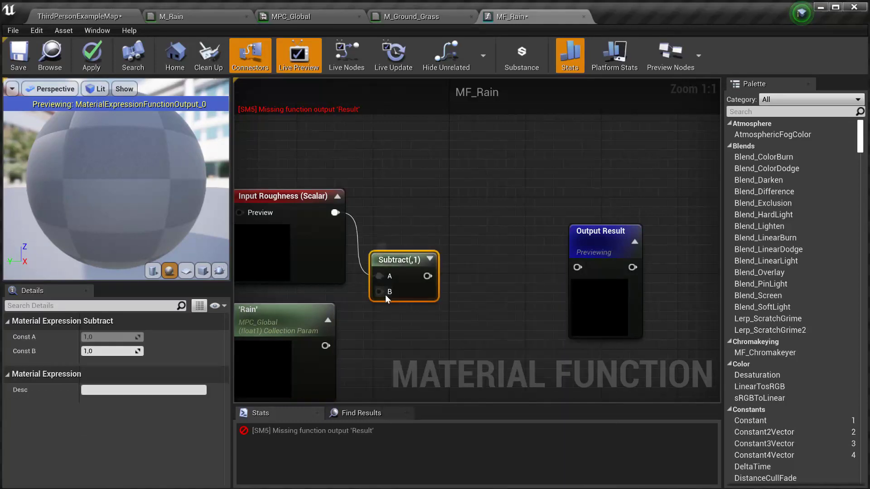
left_click_drag(379, 292, 326, 346)
left_click_drag(300, 317, 310, 317)
right_click_drag(309, 316, 353, 307)
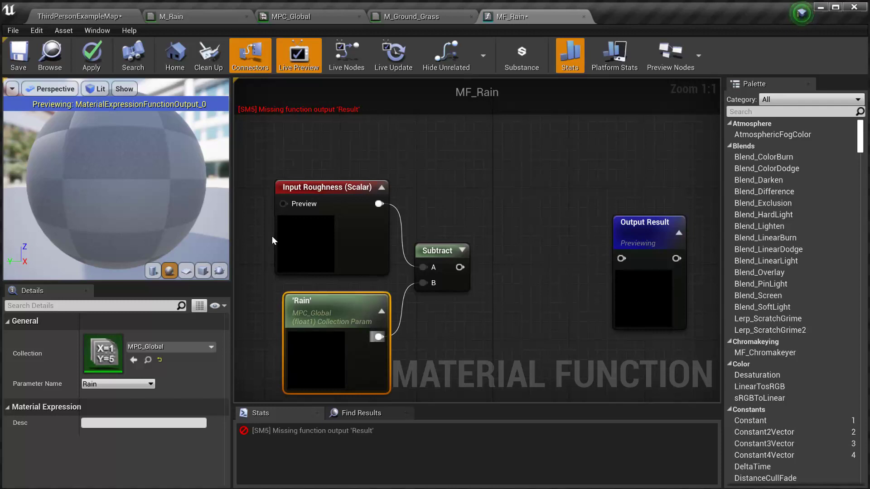
Reposition the Subtract and Output Result nodes to leave room between them for another node.
right_click_drag(362, 313, 281, 322)
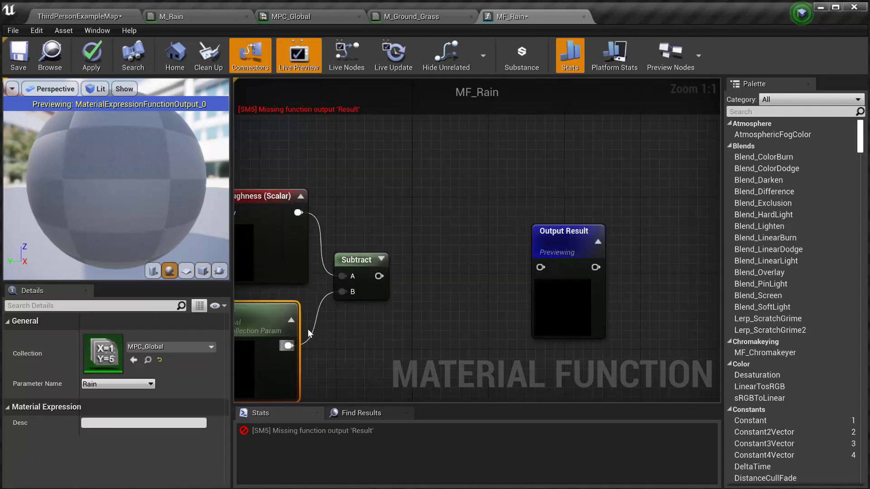
left_click(372, 269)
left_click_drag(370, 266, 380, 266)
right_click_drag(381, 266, 366, 260)
left_click_drag(554, 247, 578, 249)
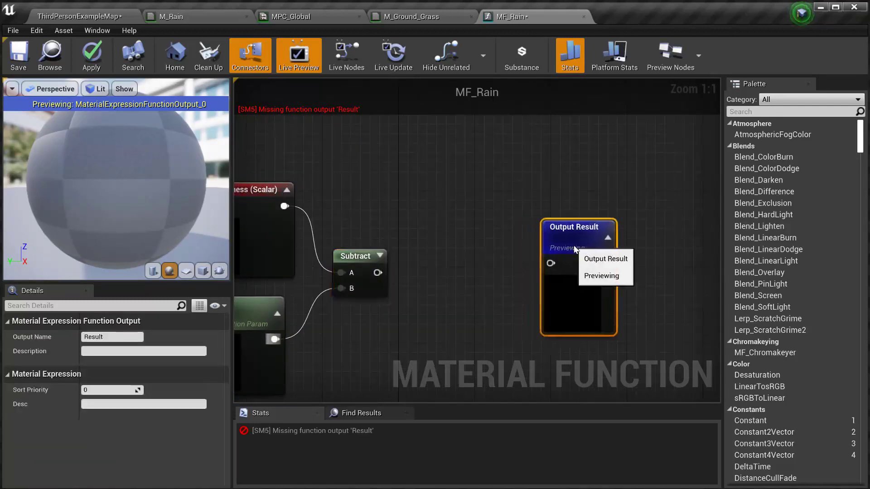
Add a Clamp node after Subtract and connect its output to Output Result.
left_click_drag(377, 272, 448, 260)
type("clamp")
key("Return")
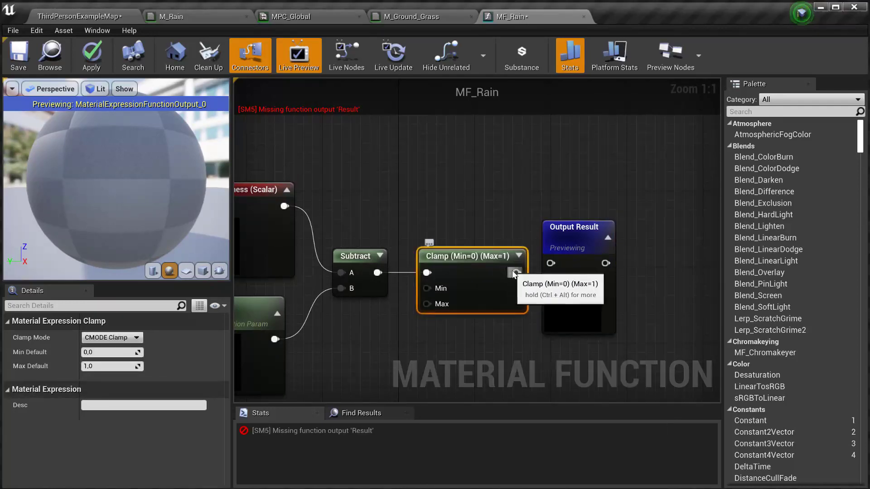
left_click_drag(516, 273, 587, 244)
right_click_drag(587, 244, 674, 233)
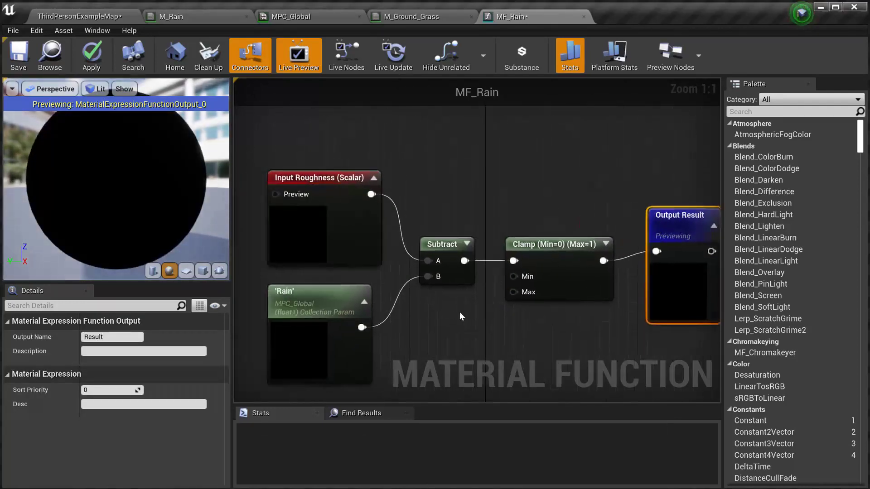
Align the Output Result node with the Clamp node and save the MF_Rain material function.
left_click(444, 243)
left_click(492, 311)
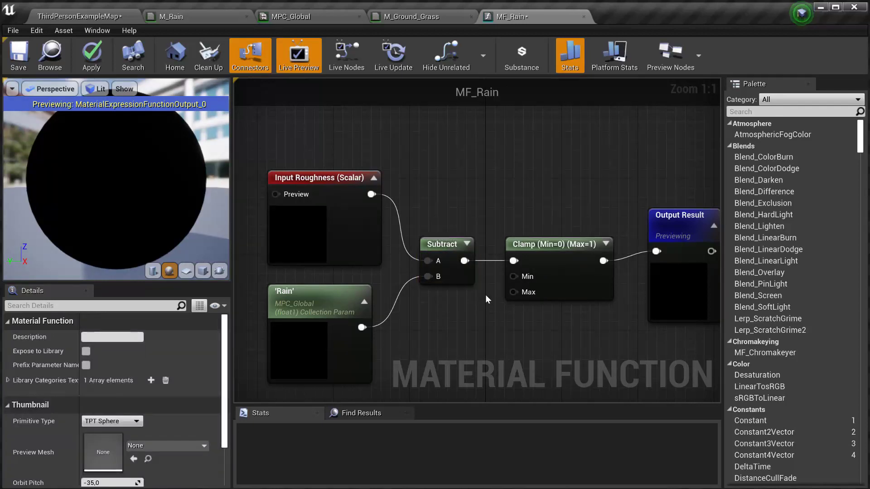
right_click_drag(486, 295, 422, 280)
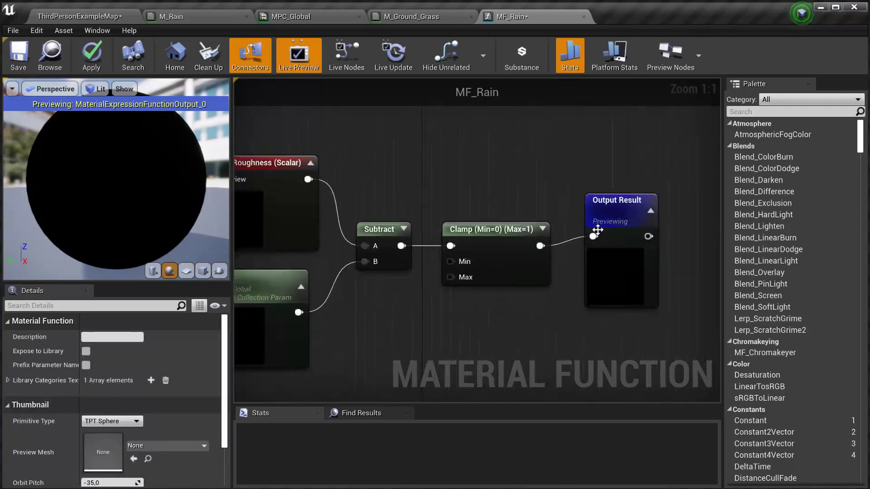
left_click(625, 220)
right_click_drag(537, 295, 562, 294)
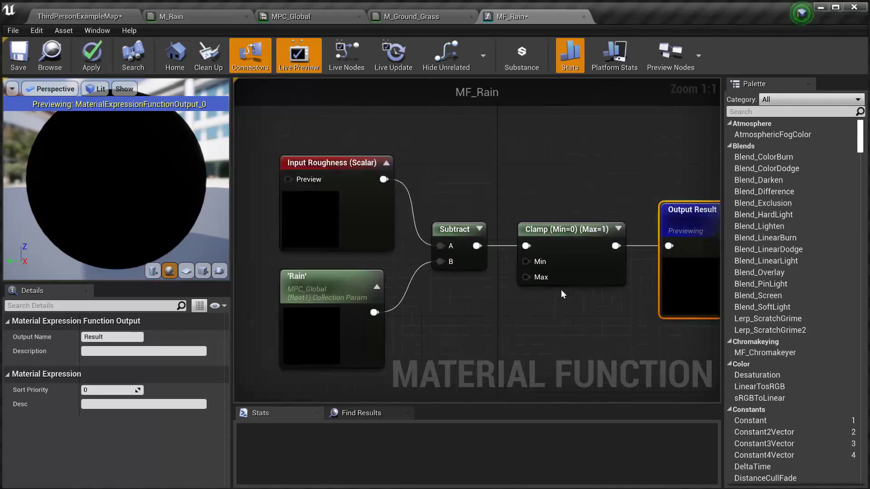
left_click_drag(550, 190, 578, 309)
left_click(605, 317)
right_click_drag(611, 320, 470, 276)
key("ctrl+s")
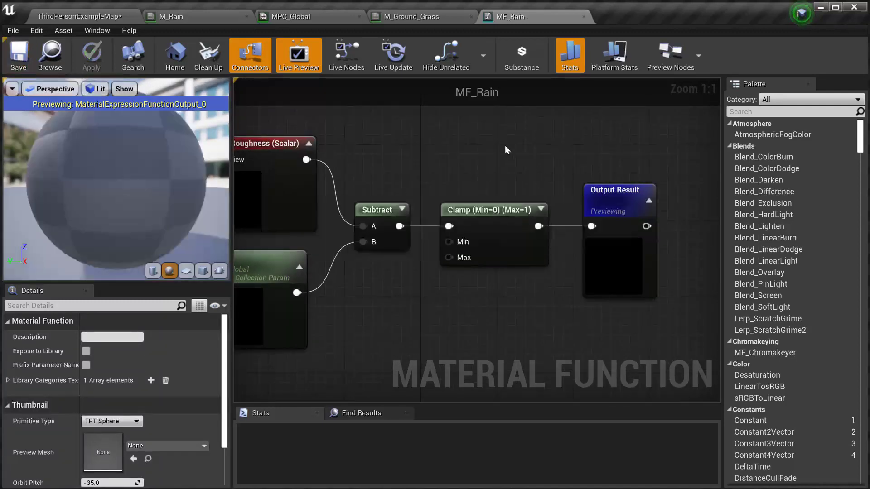
Insert the MF_Rain function between the constant 1 and the Roughness input of M_Ground_Grass, then save the material.
left_click(412, 16)
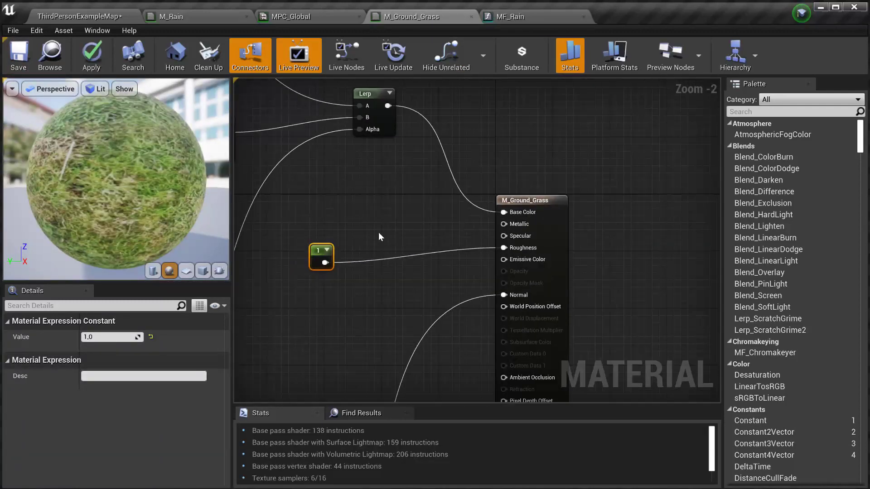
left_click(350, 248)
right_click_drag(351, 248, 387, 244)
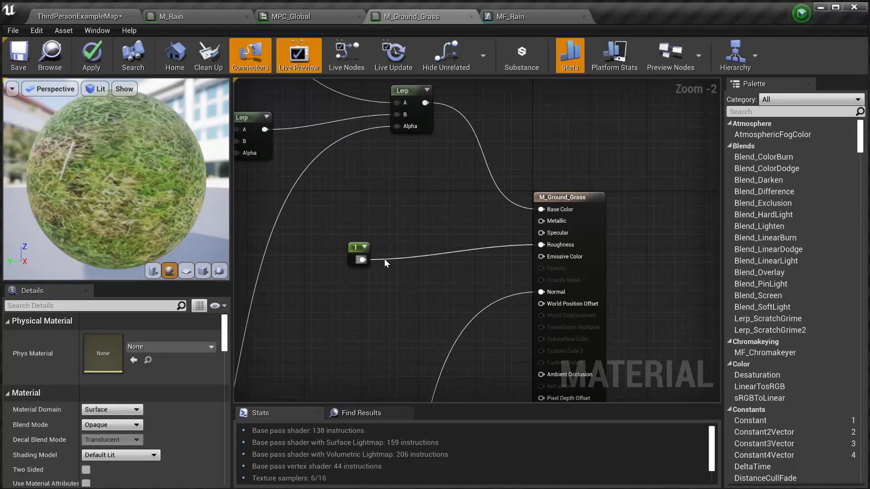
left_click_drag(363, 260, 384, 265)
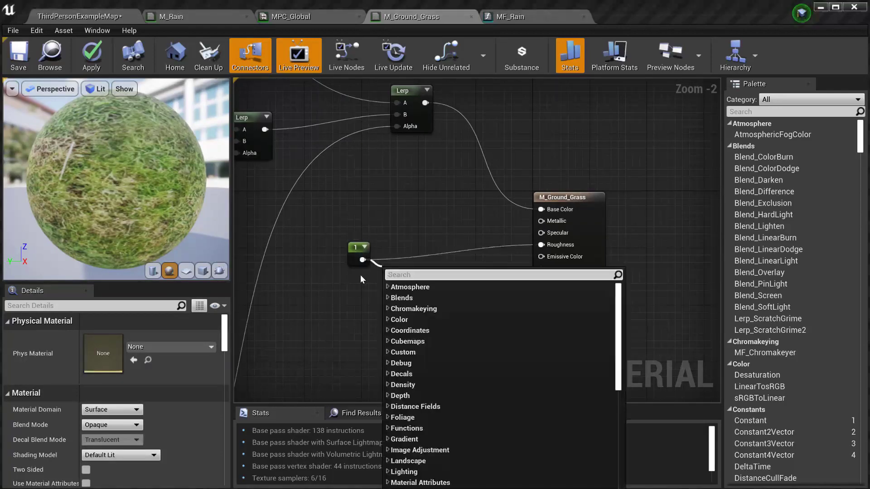
left_click(89, 16)
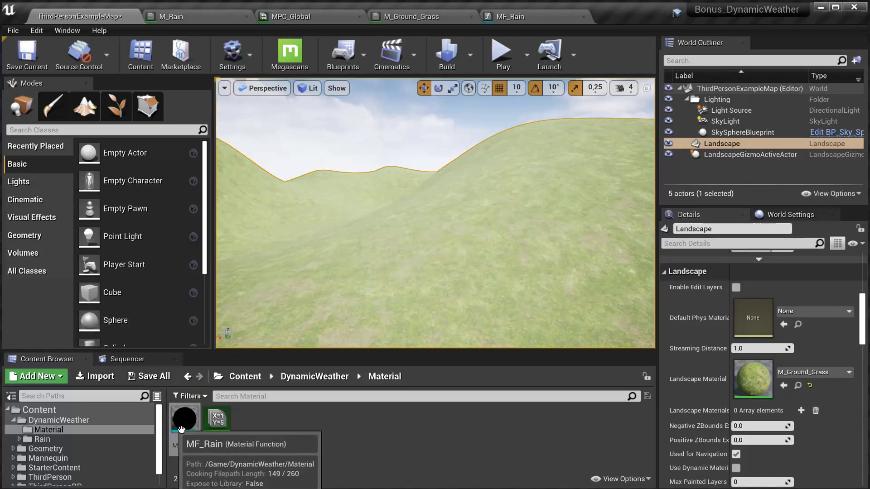
left_click_drag(184, 419, 363, 261)
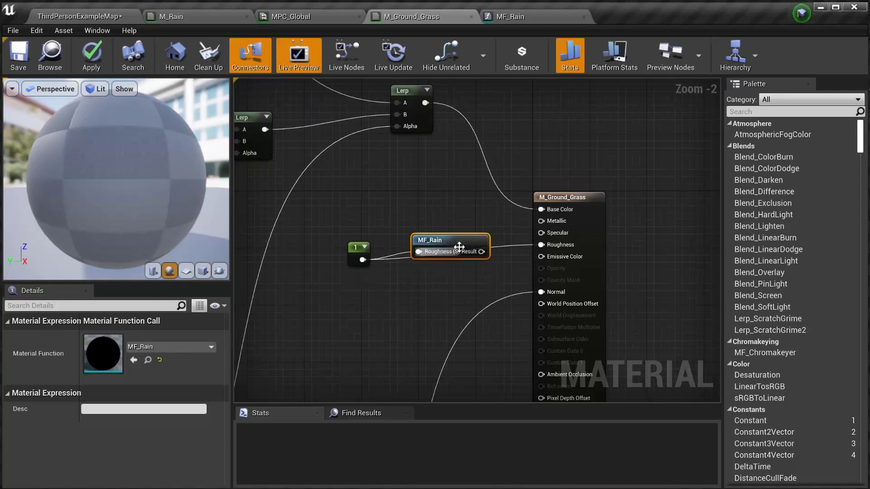
mouse_move(463, 240)
left_mouse_down()
mouse_move(449, 227)
mouse_move(542, 246)
mouse_move(471, 248)
left_mouse_up()
left_click(18, 54)
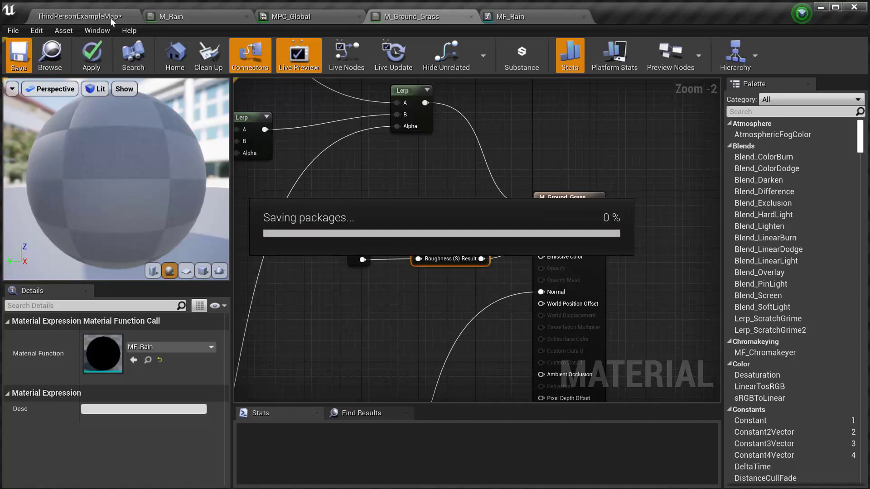
Return to the level viewport and undock the MPC_Global editor as a floating window beside the landscape view.
left_click(111, 18)
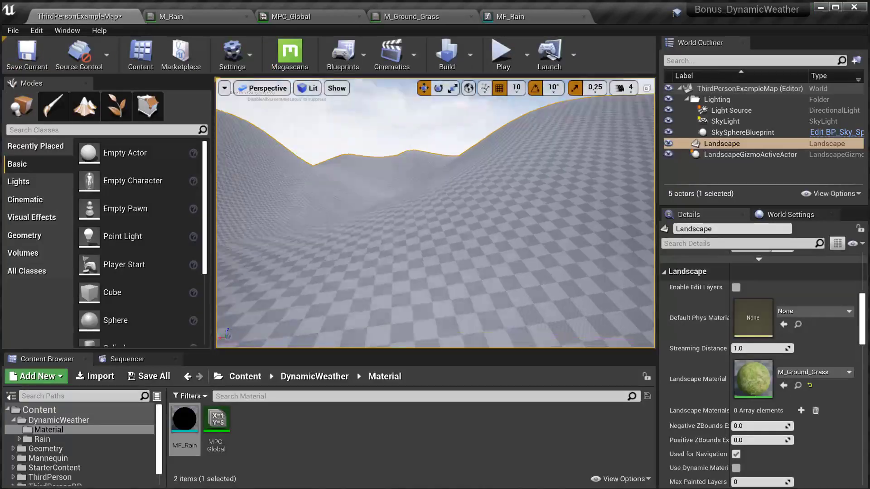
mouse_move(432, 216)
right_mouse_down()
mouse_move(385, 209)
mouse_move(431, 216)
right_mouse_up()
right_click_drag(456, 247, 463, 269)
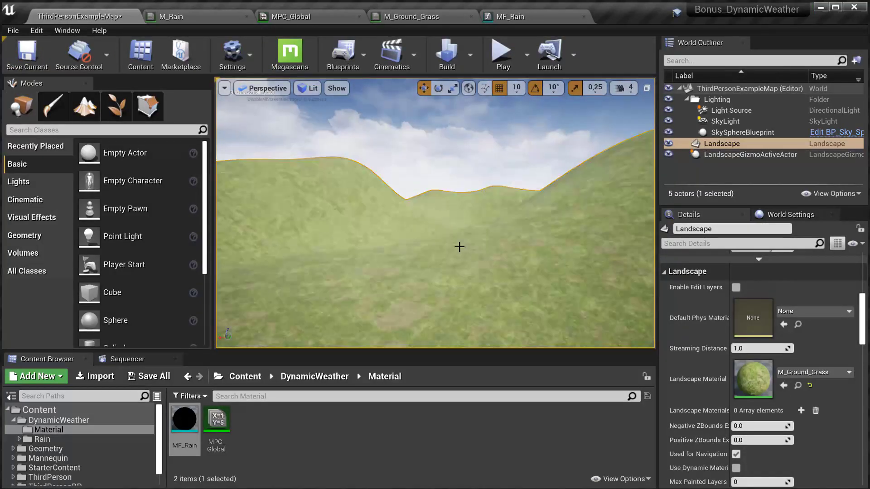
middle_click(316, 14)
left_click(116, 17)
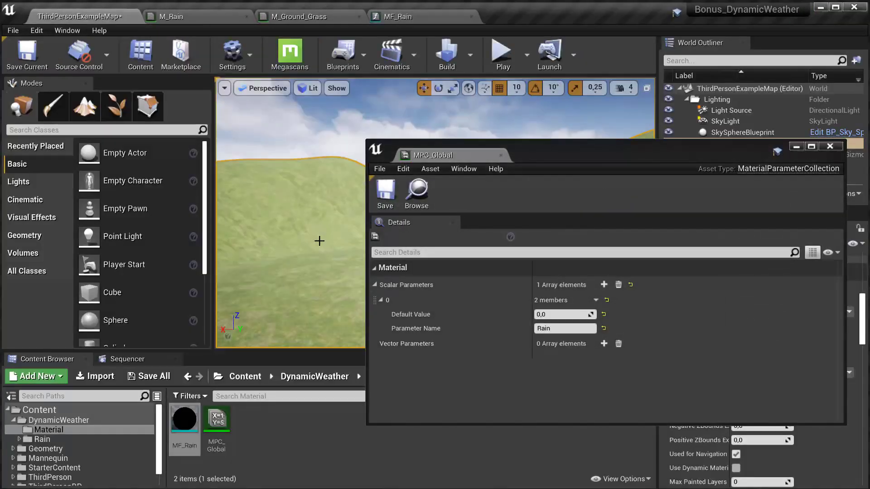
mouse_move(326, 237)
right_mouse_down()
mouse_move(285, 222)
mouse_move(337, 233)
right_mouse_up()
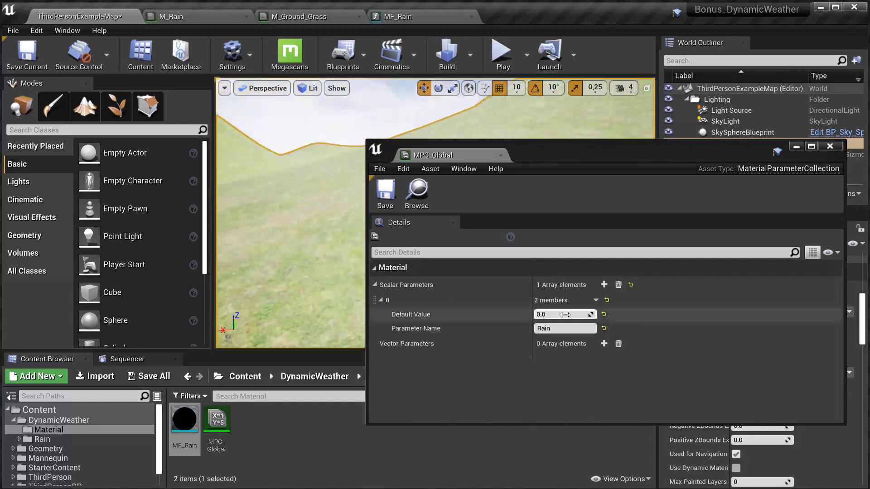
Raise the Rain parameter's default value, settle it at 1.0, and inspect the landscape.
left_click_drag(565, 314, 589, 314)
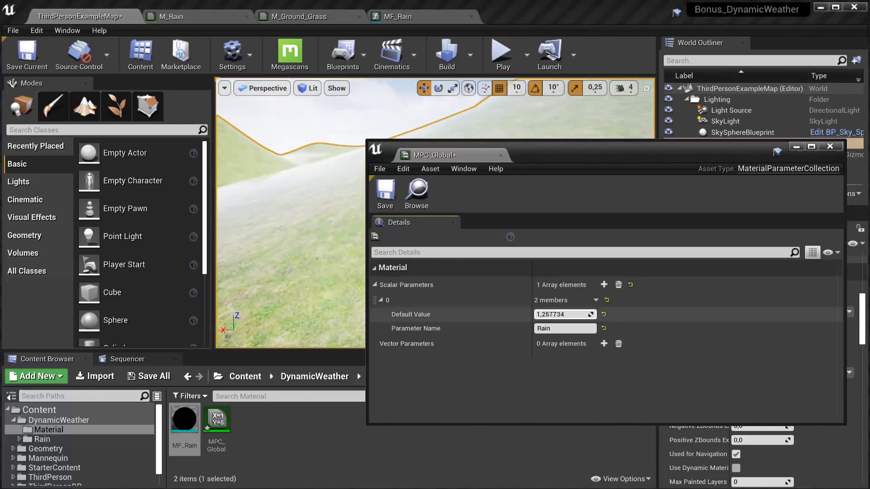
left_click(563, 315)
right_click_drag(290, 222, 360, 210)
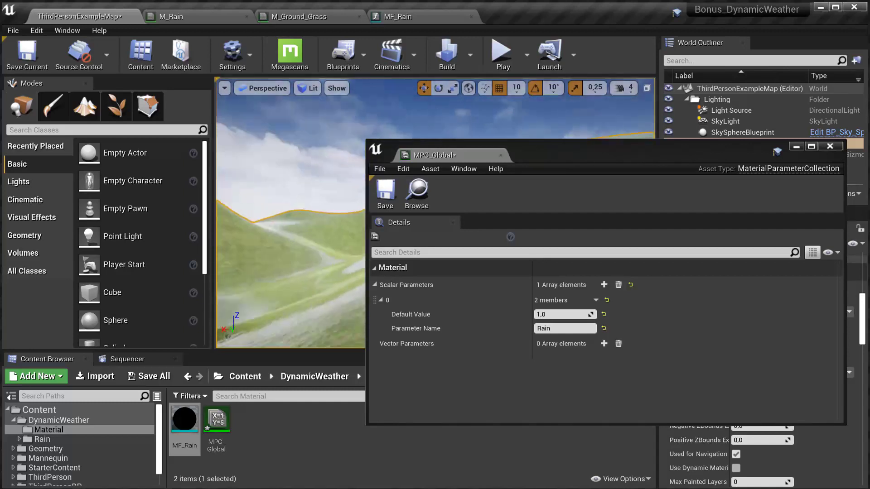
Vary the Rain default value between about 0.56 and 1.0 to compare the landscape's wetness.
left_click_drag(549, 318, 547, 317)
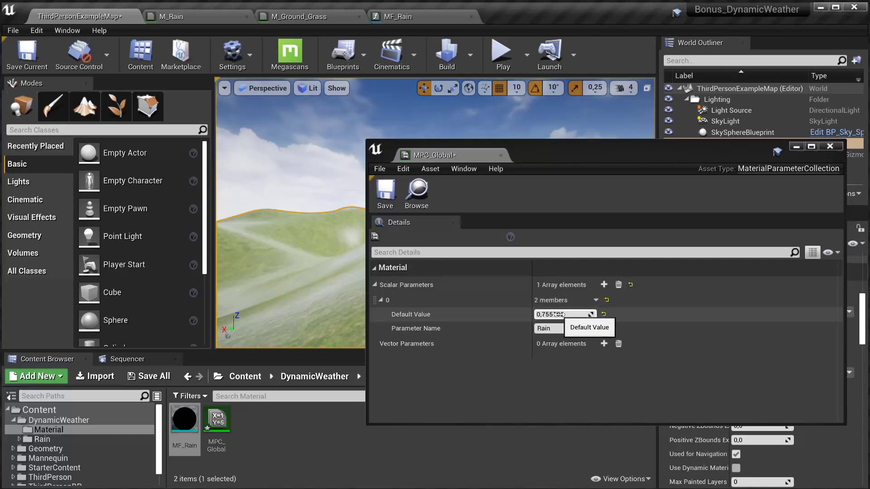
mouse_move(558, 315)
left_mouse_down()
mouse_move(539, 314)
mouse_move(566, 315)
mouse_move(543, 314)
left_mouse_up()
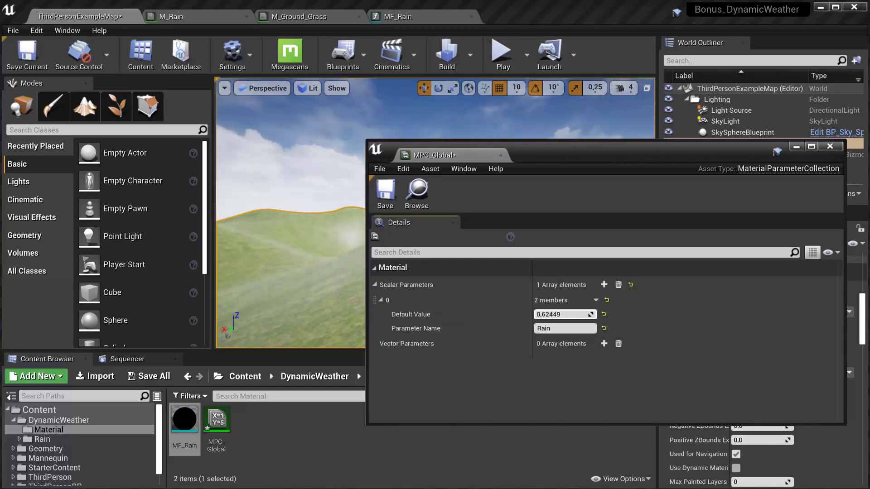
left_click_drag(565, 314, 577, 315)
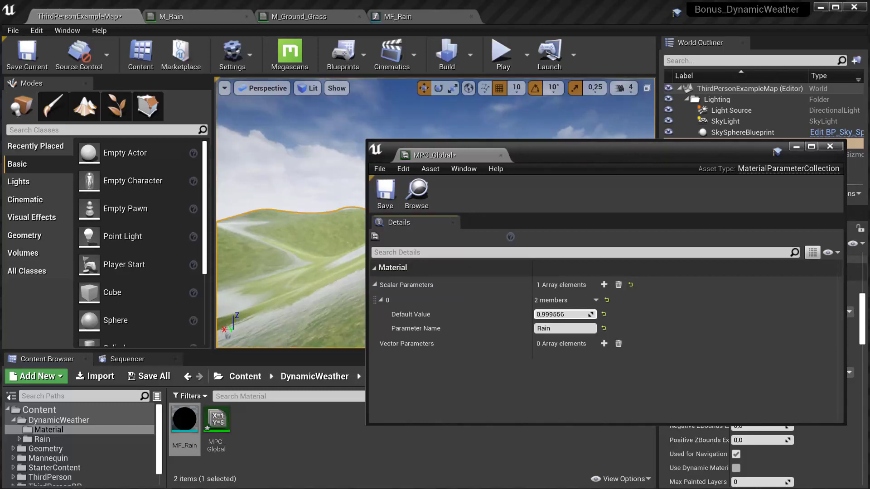
left_click_drag(562, 314, 544, 314)
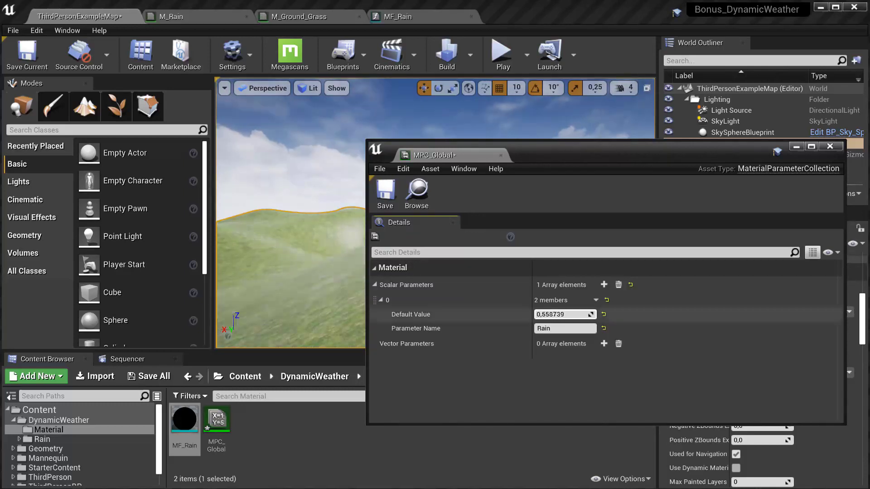
Reset the Rain default value to 0.0, save MPC_Global, and close its window.
left_click(603, 314)
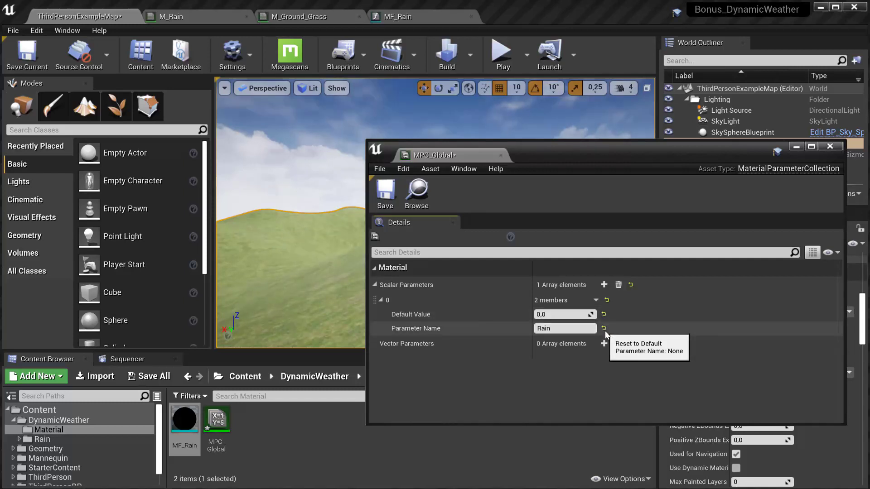
left_click(381, 301)
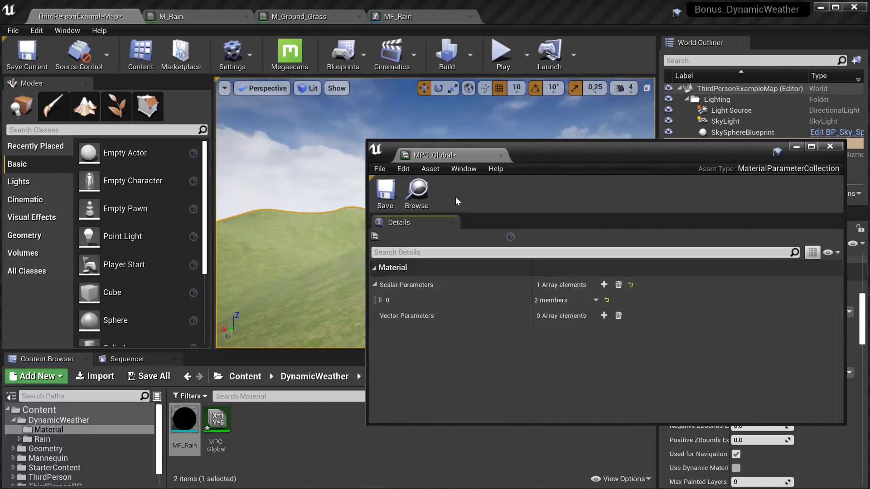
left_click(385, 194)
left_click(829, 145)
right_click_drag(390, 188, 427, 227)
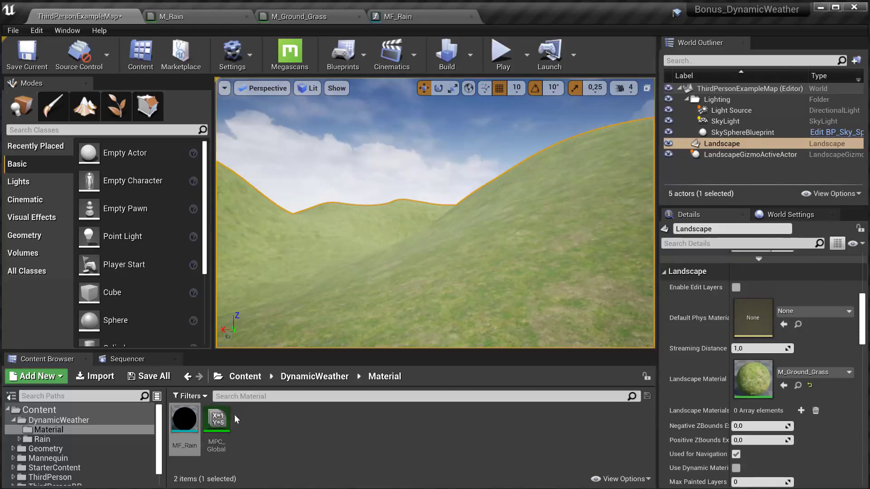
Open the sky sphere actor's blueprint from the level and locate the BP_Sky_Sphere asset in the EngineSky folder.
right_click_drag(385, 206, 382, 187)
left_click(382, 187)
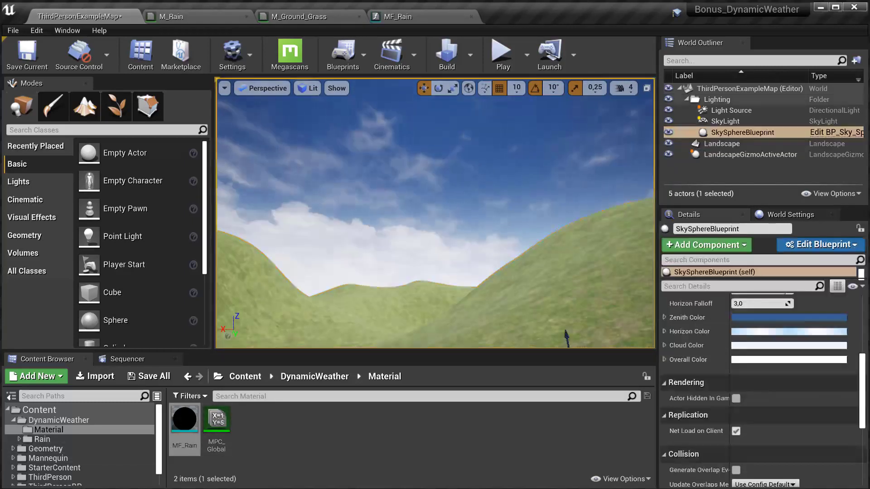
scroll(781, 301, "up", 5)
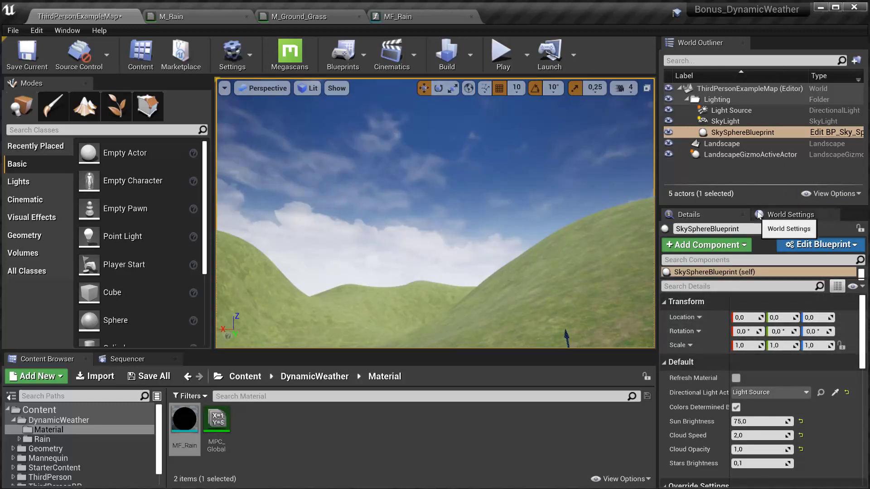
left_click(792, 245)
left_click(816, 269)
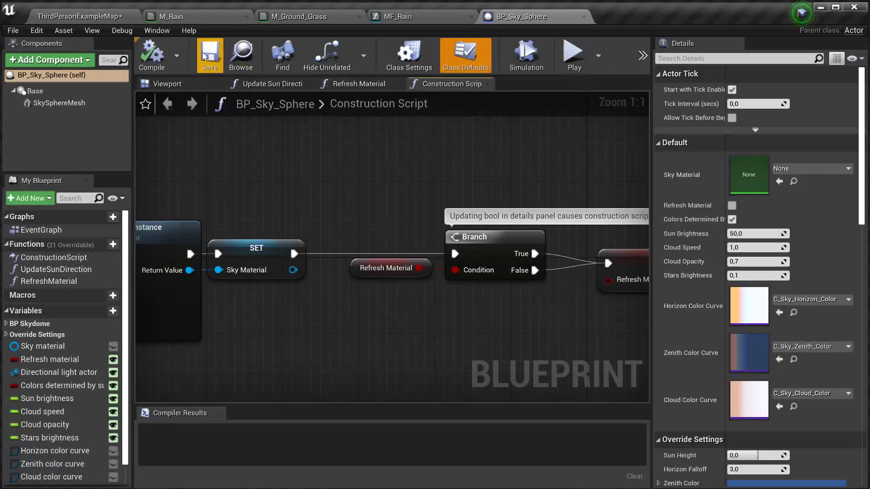
left_click(245, 58)
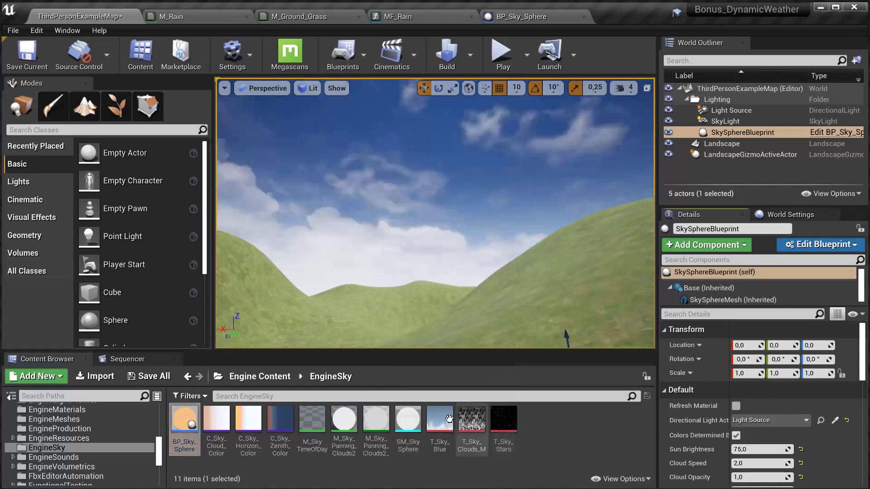
scroll(63, 437, "up", 5)
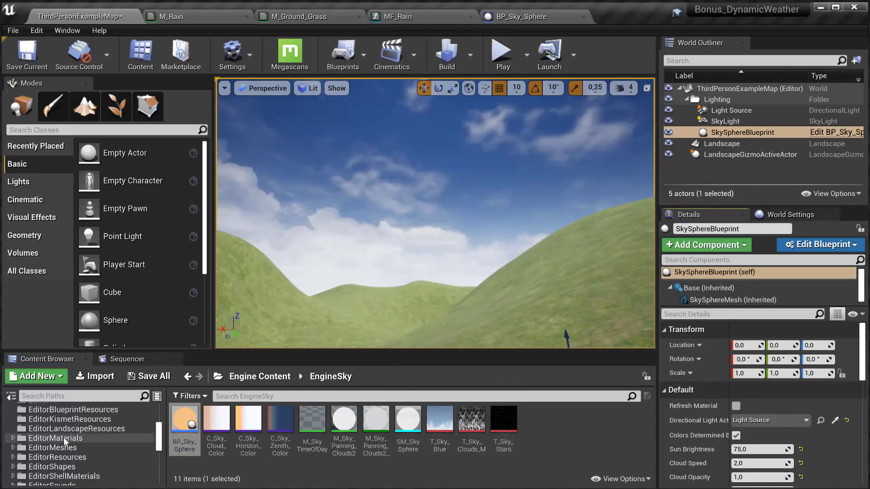
scroll(79, 431, "down", 4)
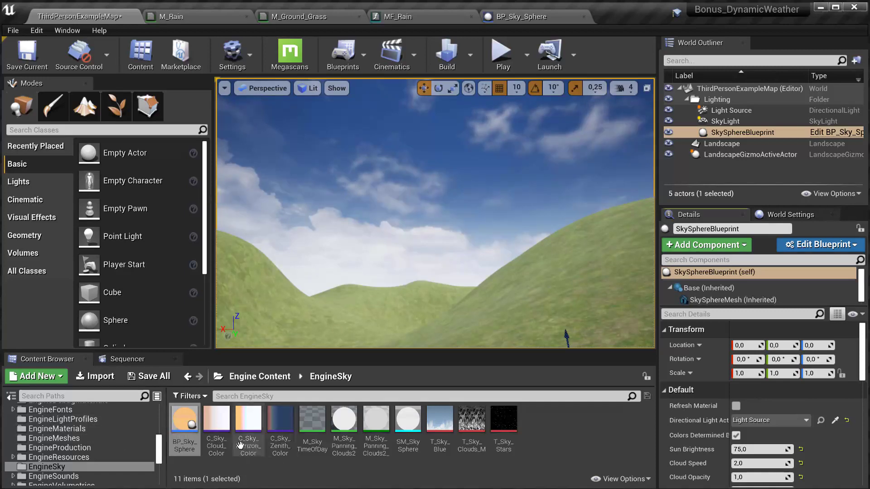
Reopen BP_Sky_Sphere from EngineSky, close its editor, and return to the level.
double_click(184, 423)
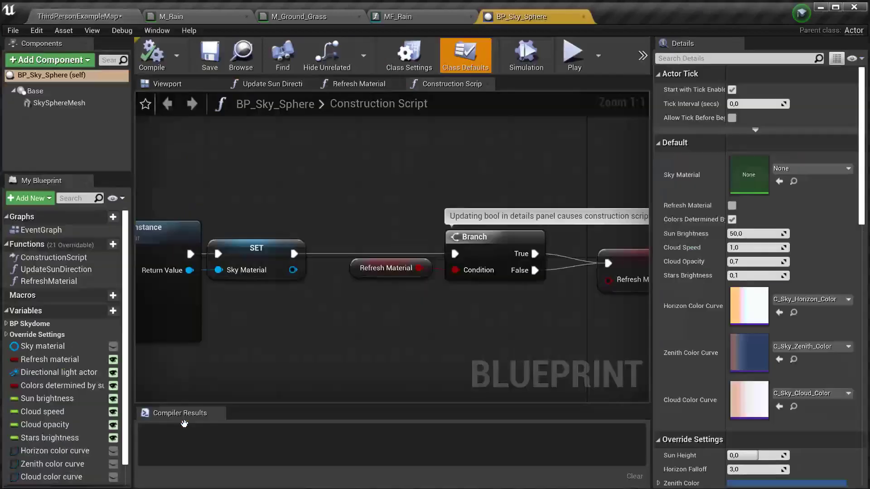
left_click(584, 17)
left_click(78, 16)
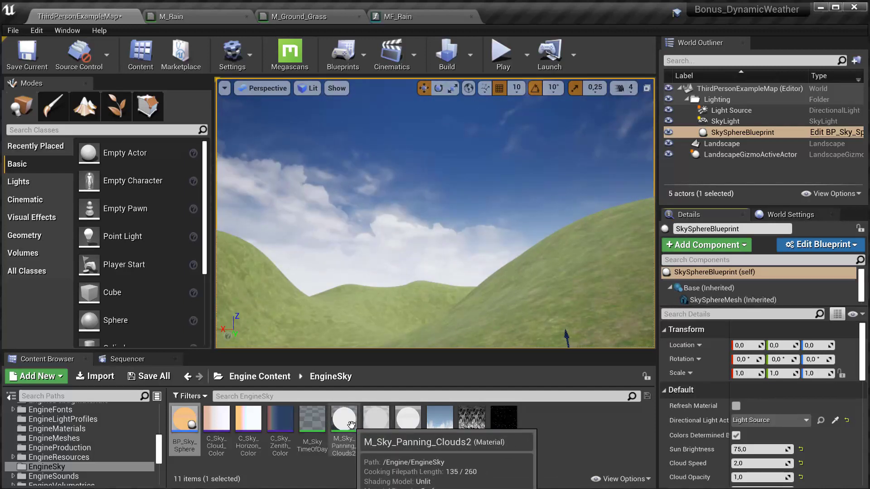
Open the M_Sky_Panning_Clouds2_Inst material instance, examine its parameters and parent material, and return to the level.
left_click(374, 422)
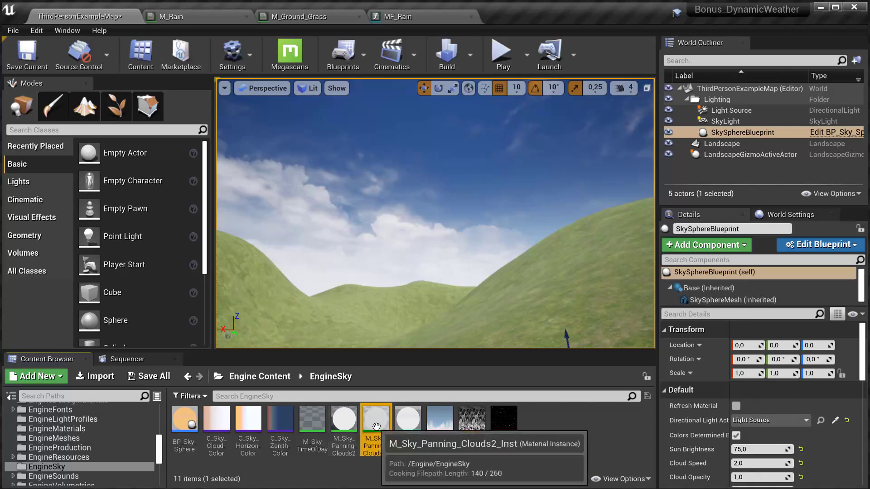
double_click(377, 427)
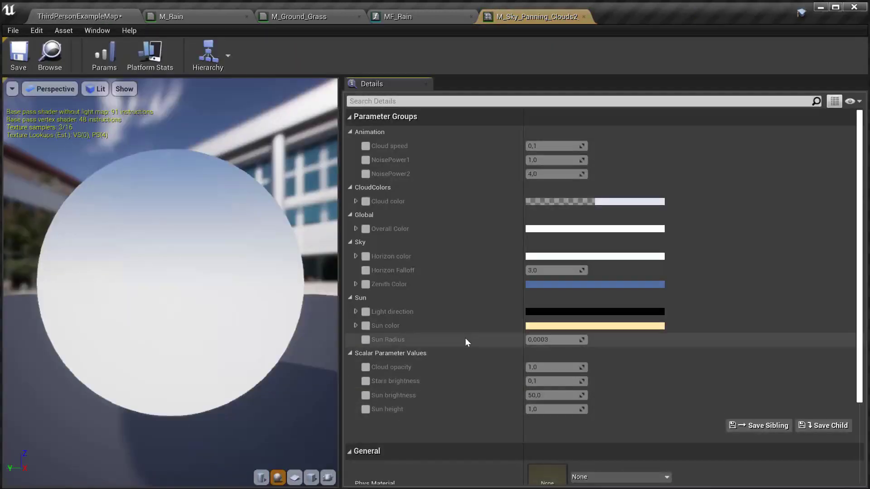
scroll(466, 349, "down", 5)
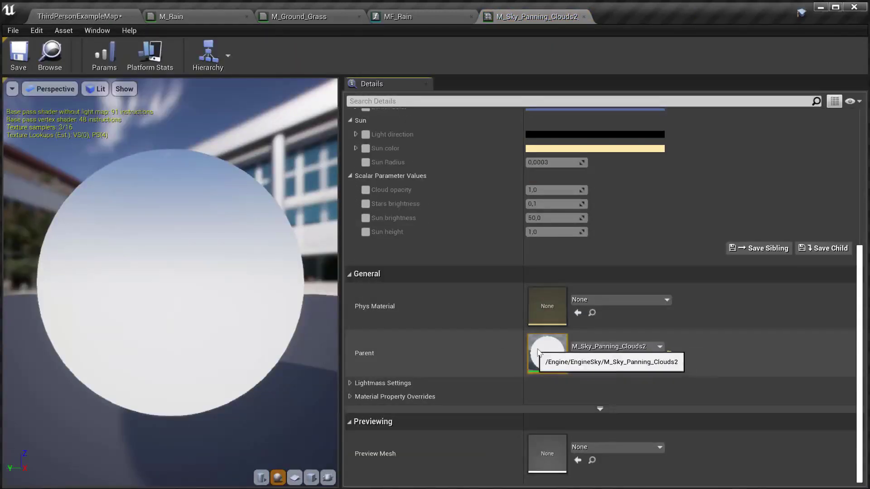
left_click(51, 16)
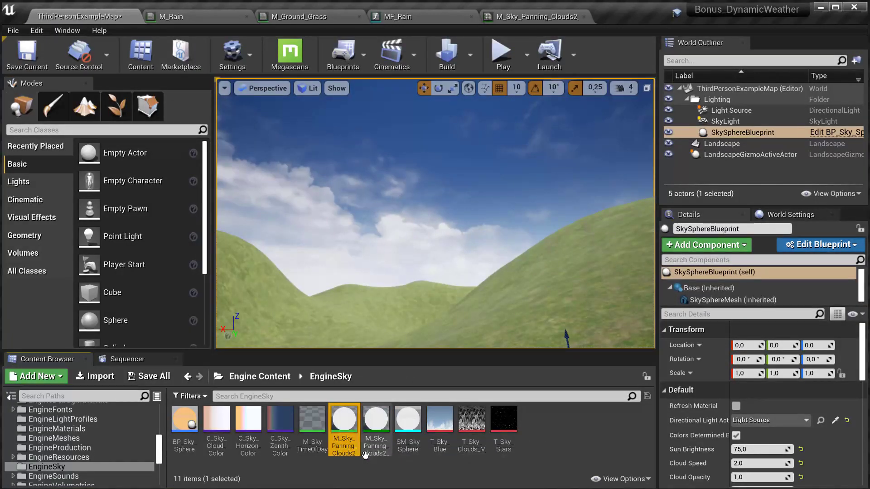
left_click(345, 436)
right_click(344, 436)
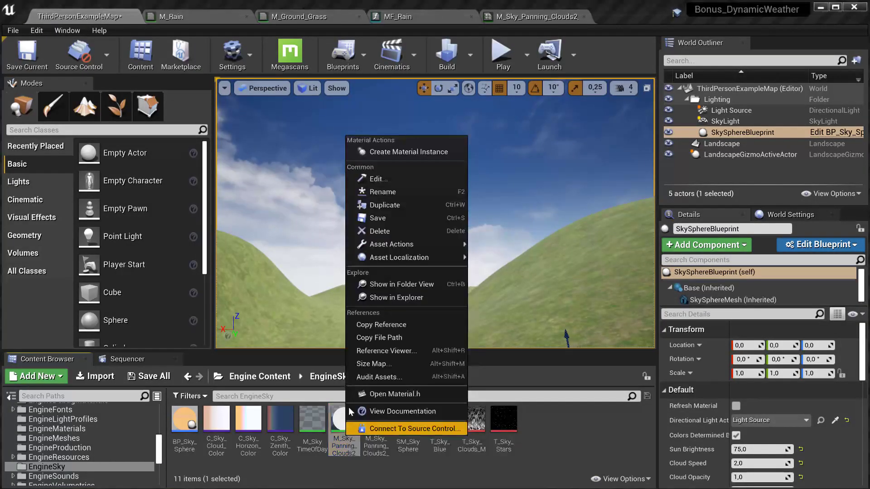
left_click(78, 448)
scroll(77, 438, "up", 3)
scroll(68, 436, "up", 5)
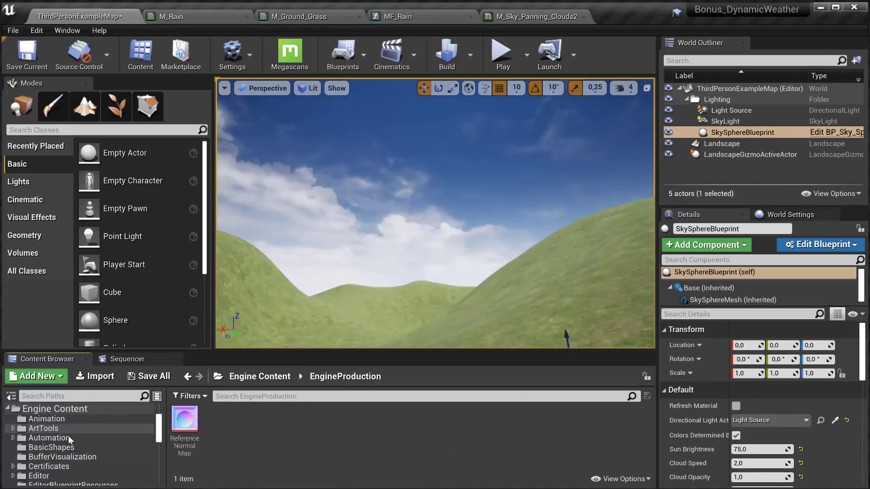
scroll(71, 447, "down", 5)
left_click(99, 430)
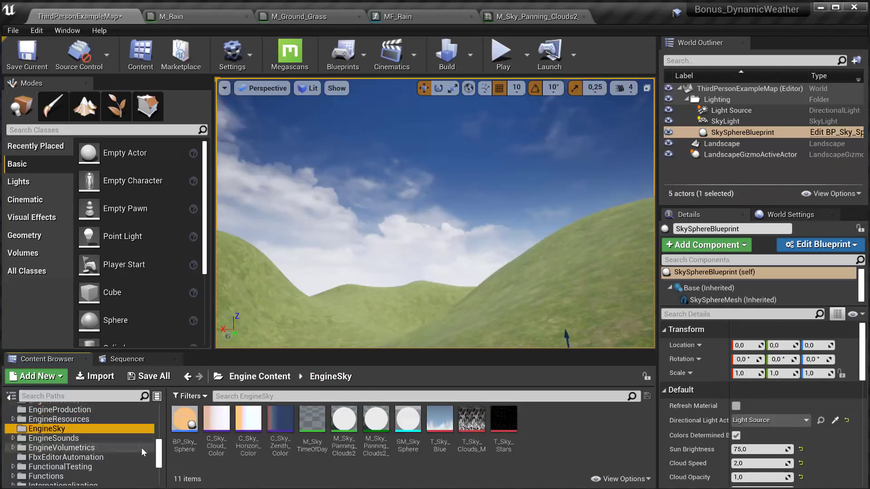
Copy M_Sky_Panning_Clouds2 from EngineSky into the DynamicWeather/Material folder and open that folder.
scroll(111, 436, "up", 10)
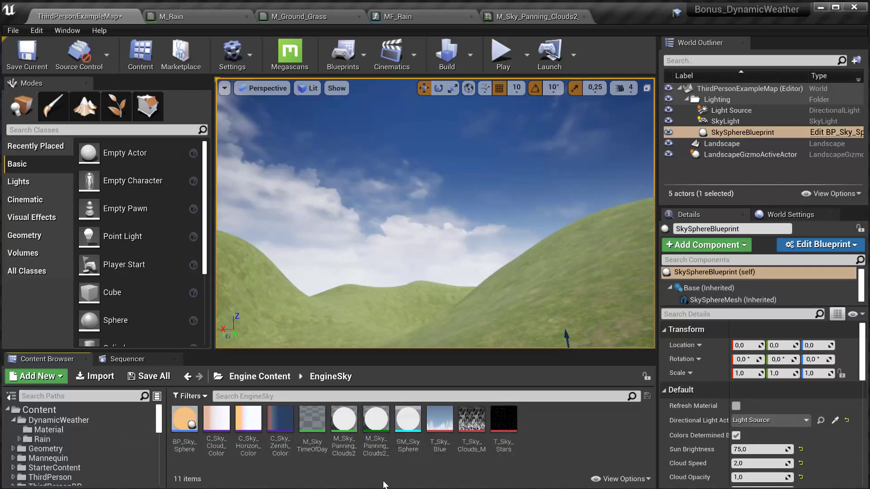
left_click_drag(347, 426, 76, 430)
left_click(107, 461)
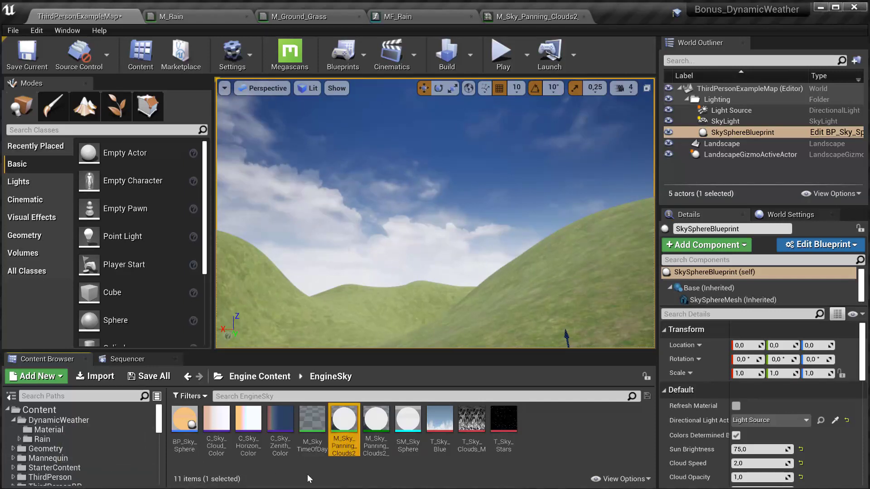
left_click(49, 430)
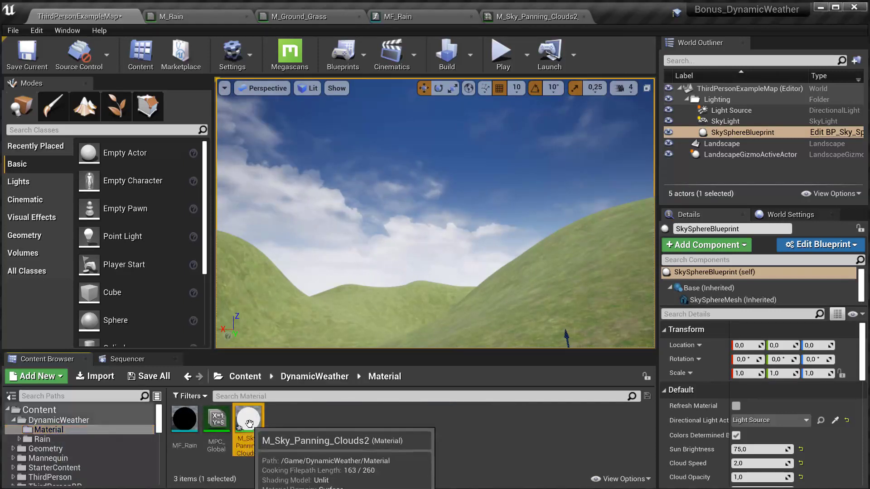
Create a material instance from the copied M_Sky_Panning_Clouds2 material, keeping its default name.
right_click(248, 420)
left_click(317, 141)
key("Return")
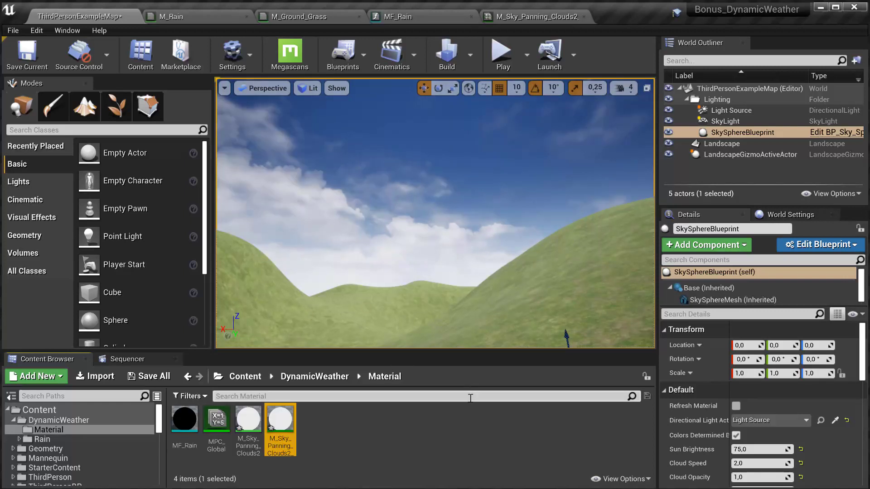
Select the sky actor's SkySphereMesh component and locate its Element 0 material in the content folders.
left_click(705, 300)
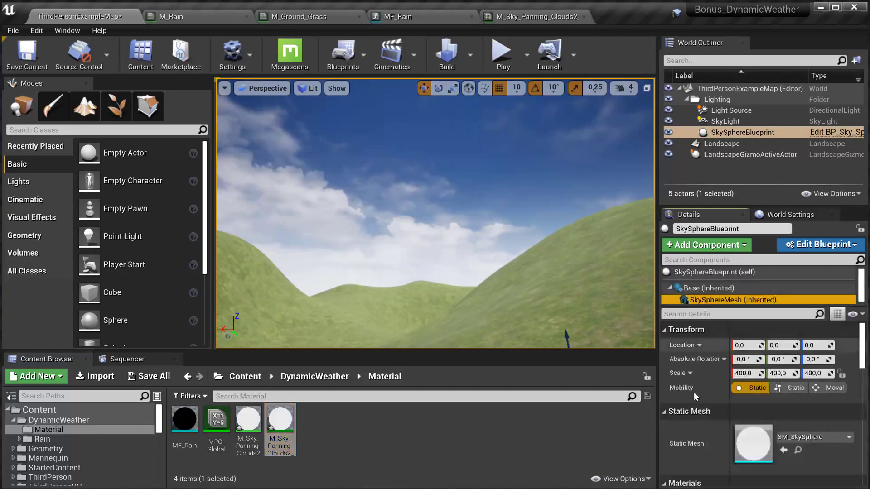
scroll(727, 406, "down", 3)
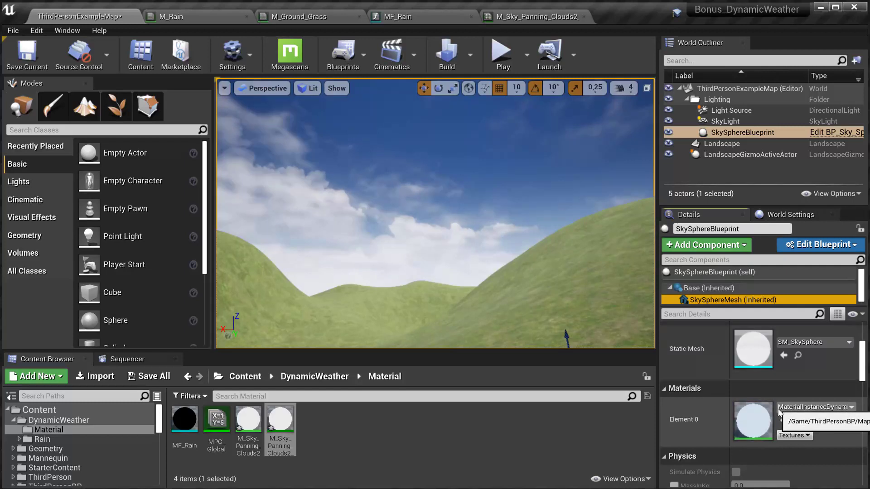
left_click(799, 422)
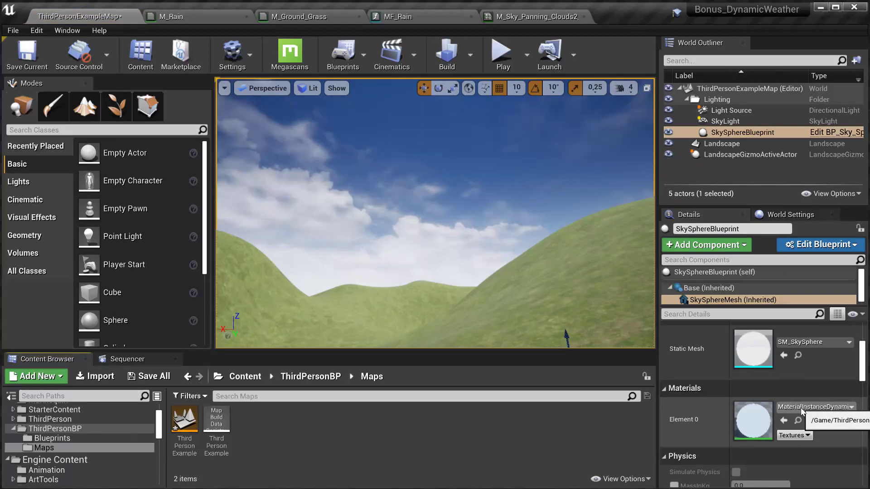
Open the dynamic material instance on SkySphereMesh's Element 0 and locate its parent material in the content folders.
scroll(796, 421, "up", 3)
scroll(798, 420, "down", 4)
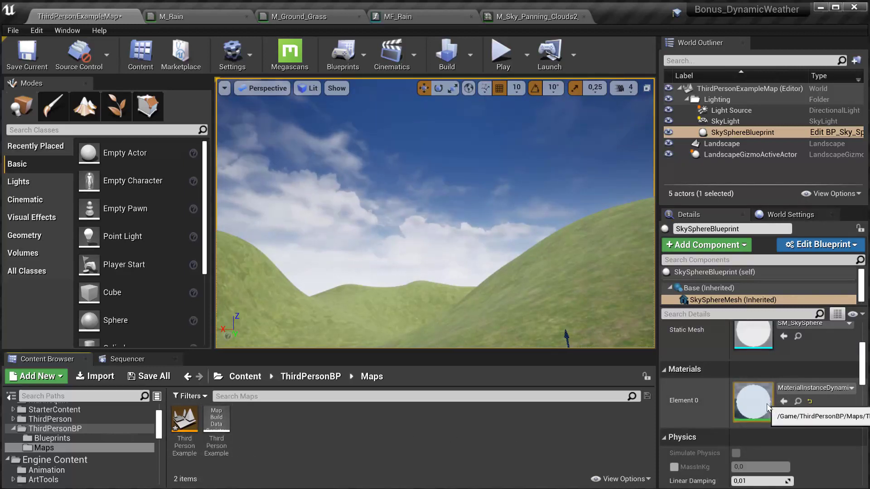
double_click(753, 402)
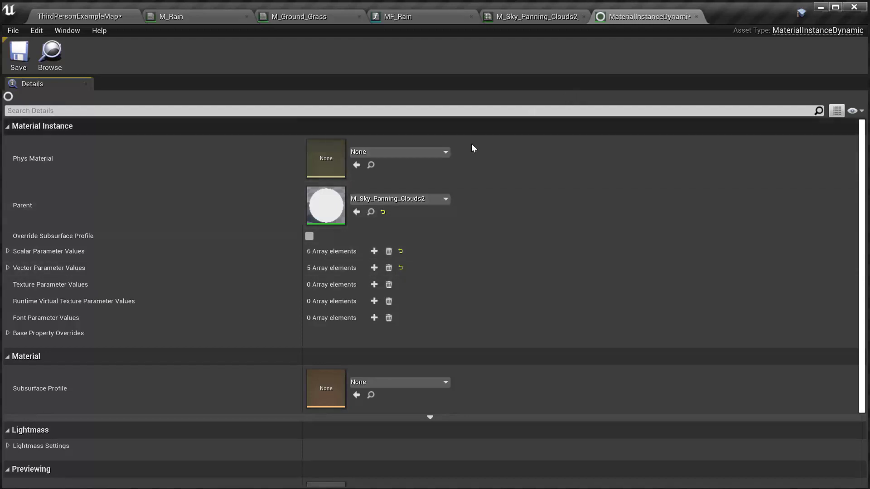
left_click(371, 212)
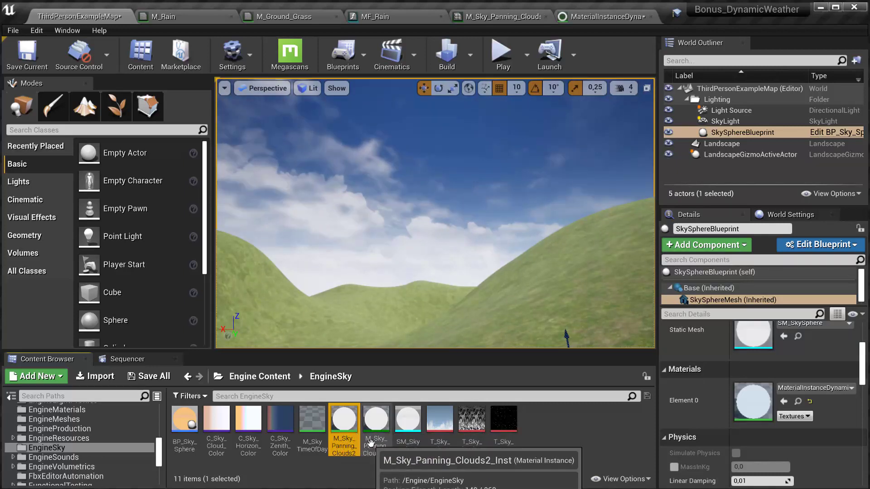
Recheck the parent of the Element 0 dynamic instance and where that instance is stored.
double_click(740, 395)
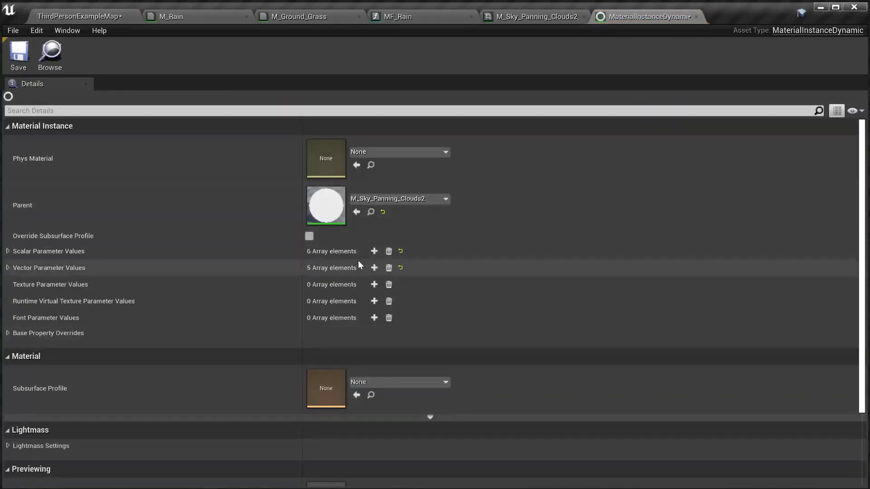
left_click(371, 212)
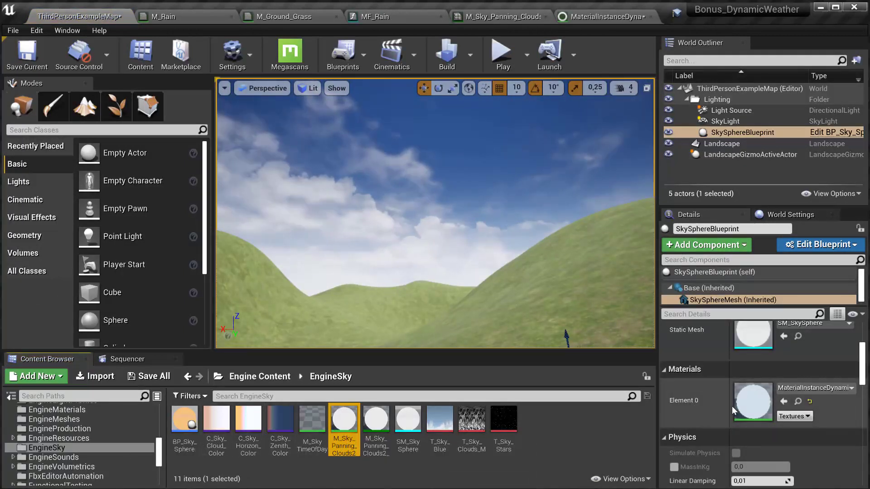
left_click(799, 402)
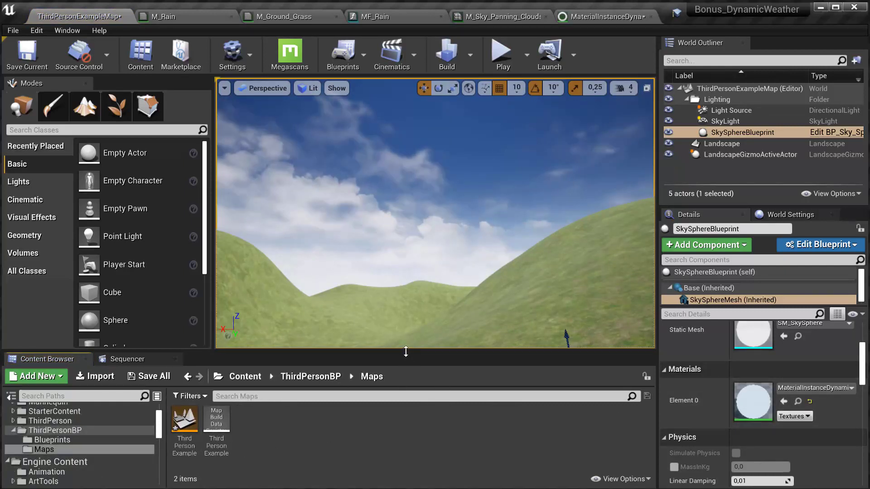
Try to assign the new M_Sky_Panning_Clouds2 instance from DynamicWeather/Material to Element 0 of SkySphereMesh.
left_click_drag(406, 352, 401, 300)
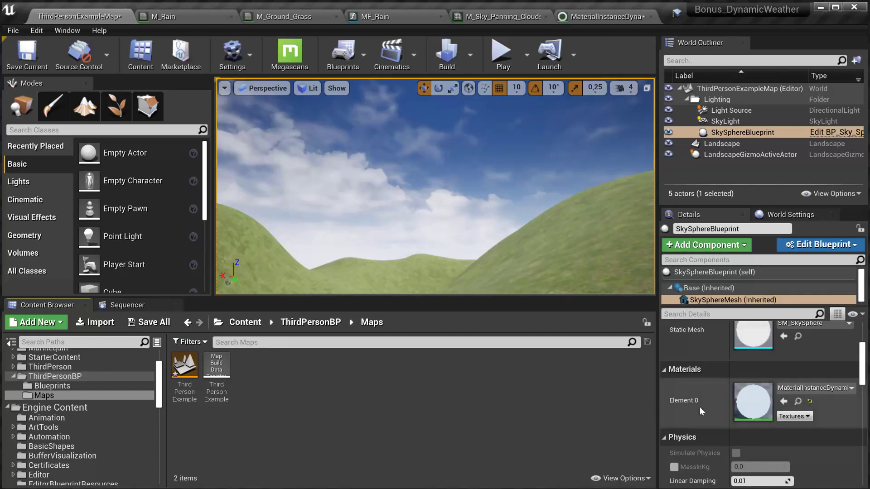
scroll(732, 404, "up", 3)
scroll(741, 418, "down", 2)
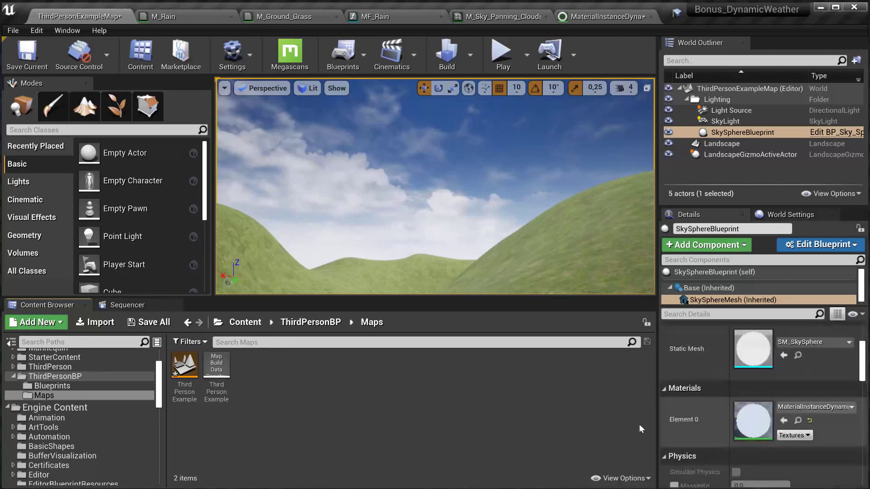
scroll(92, 404, "up", 3)
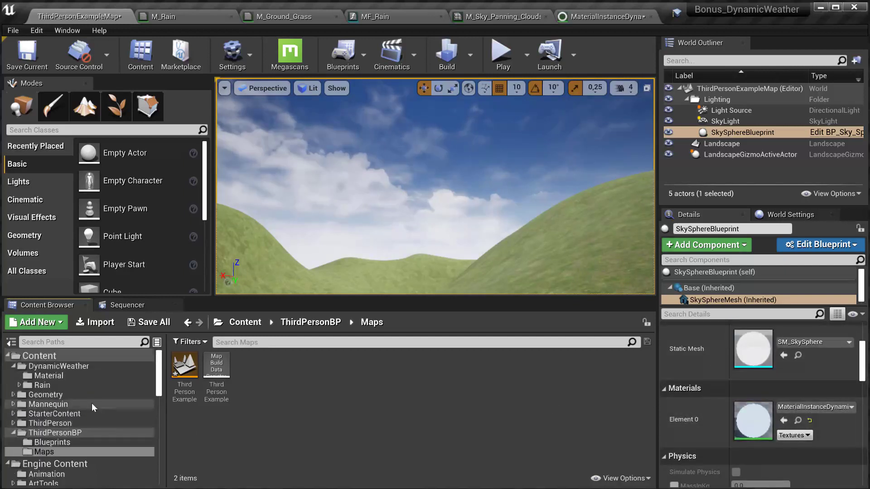
left_click(77, 376)
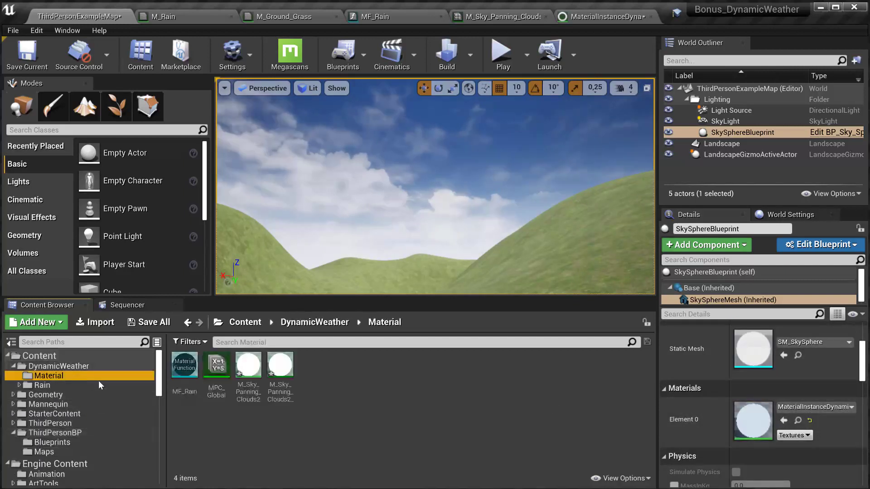
left_click(284, 379)
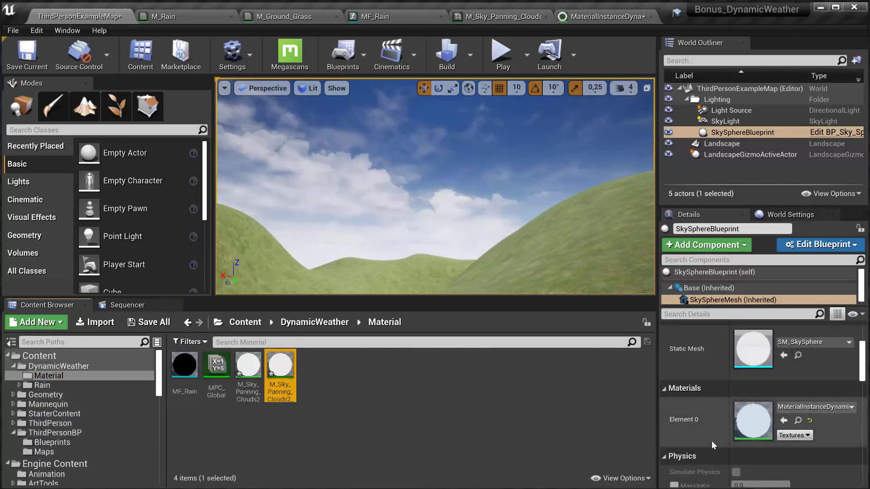
left_click(783, 421)
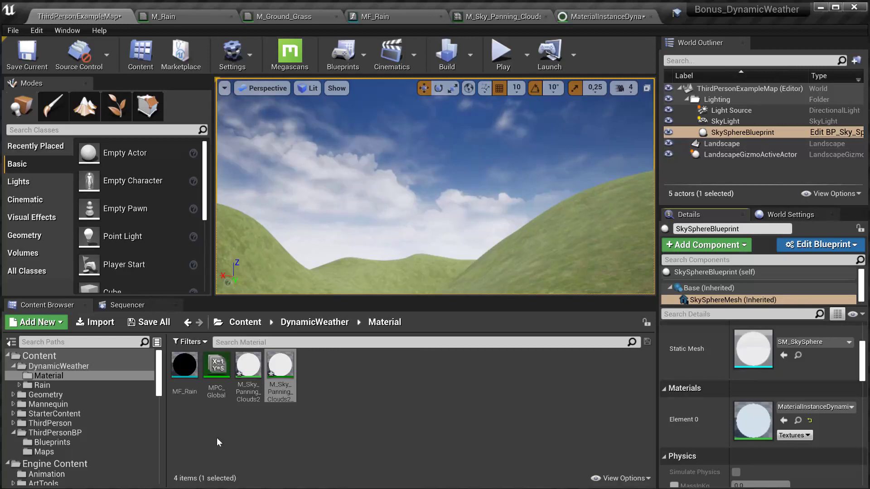
Open the original BP_Sky_Sphere blueprint from the EngineSky folder of the engine content.
scroll(78, 463, "down", 7)
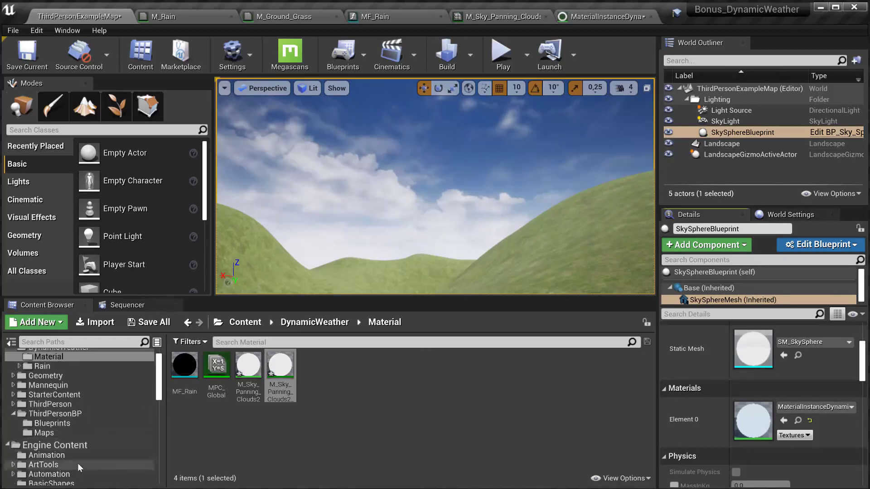
scroll(75, 457, "down", 2)
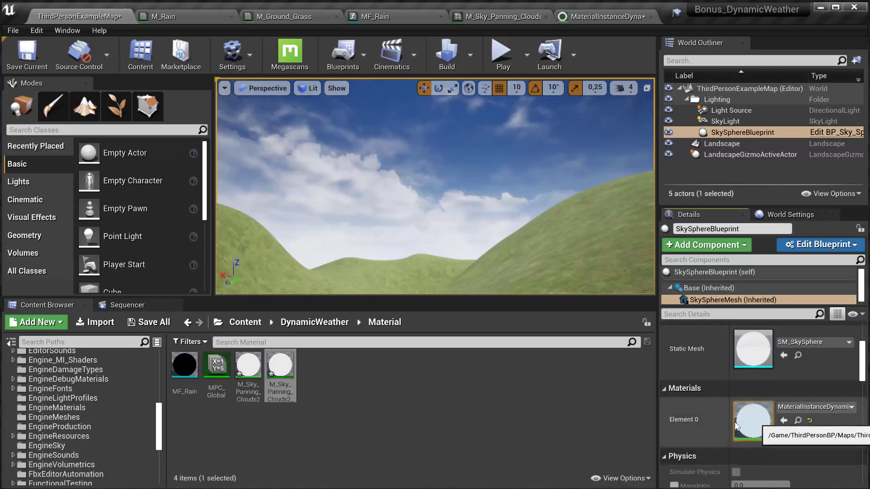
left_click(46, 446)
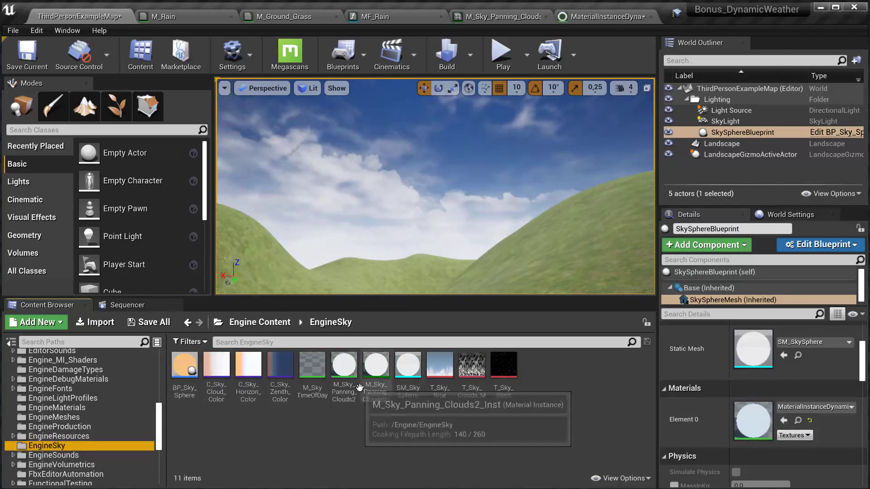
double_click(192, 377)
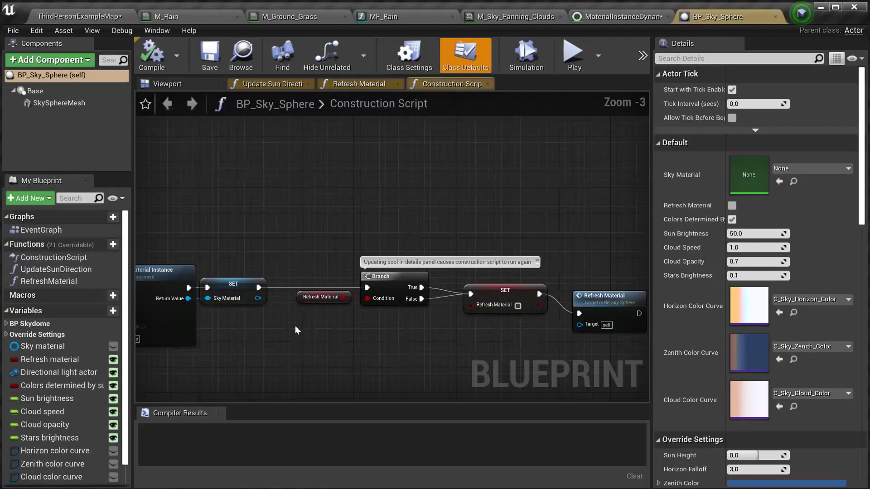
Examine how BP_Sky_Sphere's Construction Script creates the dynamic material instance, including its source material and the Sky Material variable.
scroll(478, 285, "up", 5)
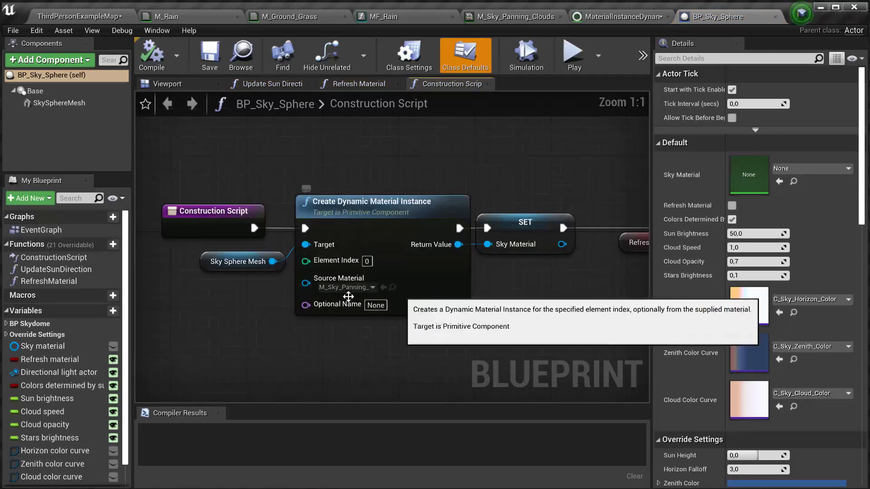
left_click_drag(368, 351, 324, 166)
left_click(437, 376)
right_click_drag(539, 330, 449, 324)
scroll(494, 325, "down", 2)
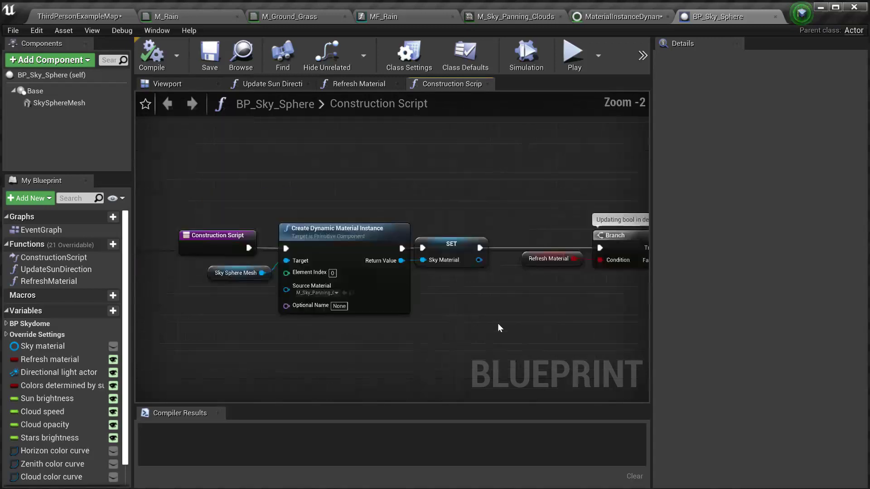
right_click_drag(514, 320, 499, 343)
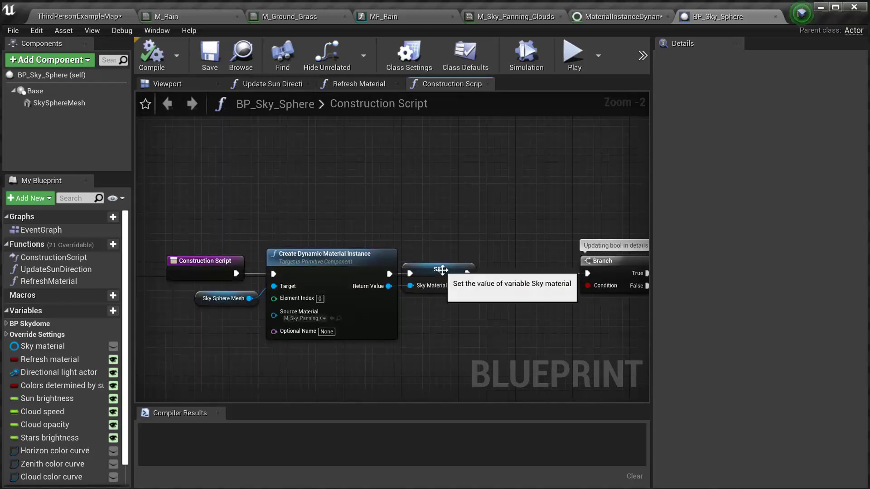
left_click(446, 295)
scroll(90, 385, "down", 2)
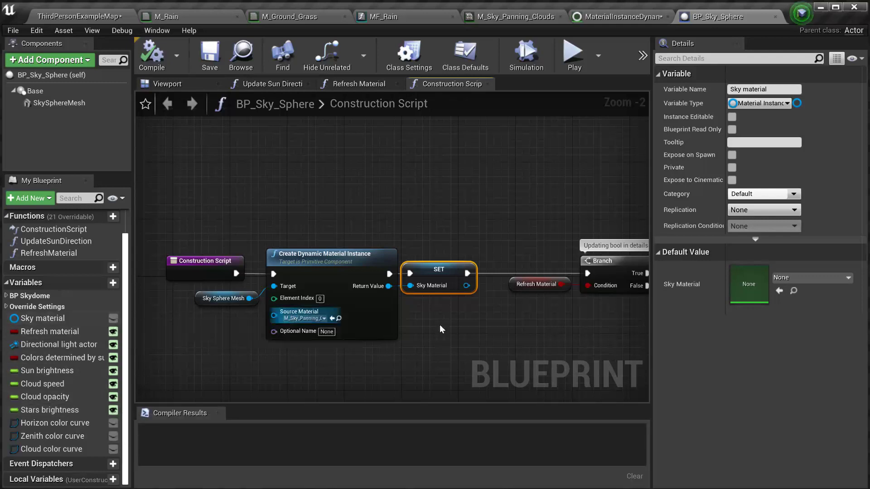
right_click_drag(421, 321, 352, 307)
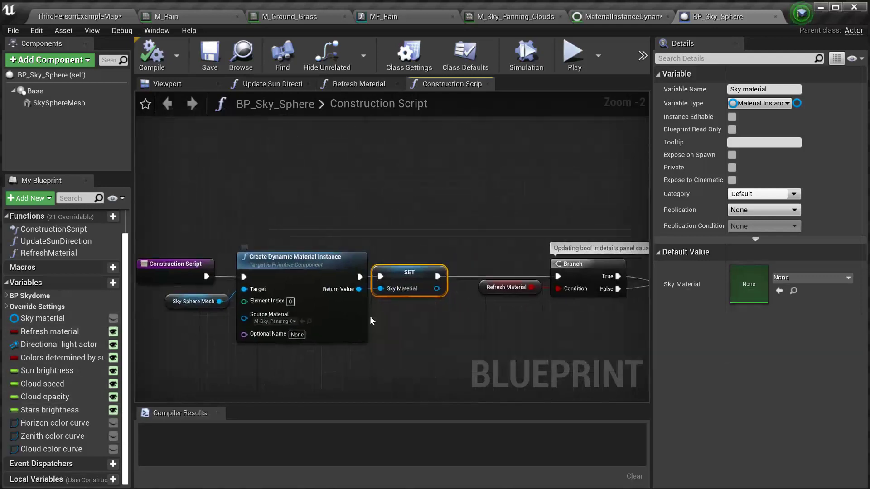
left_click(317, 382)
right_click_drag(253, 354, 280, 350)
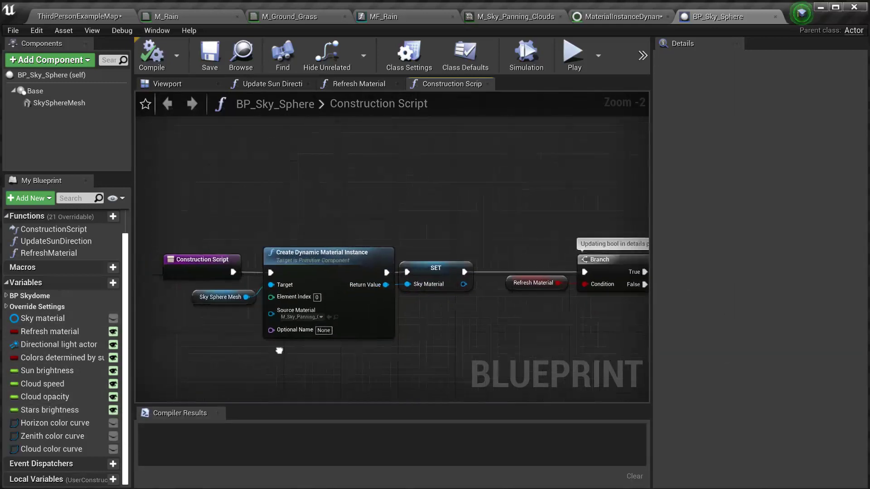
left_click_drag(241, 345, 268, 289)
left_click(251, 230)
Copy BP_Sky_Sphere from EngineSky into the project's DynamicWeather/Material folder.
left_click(108, 18)
scroll(108, 412, "up", 10)
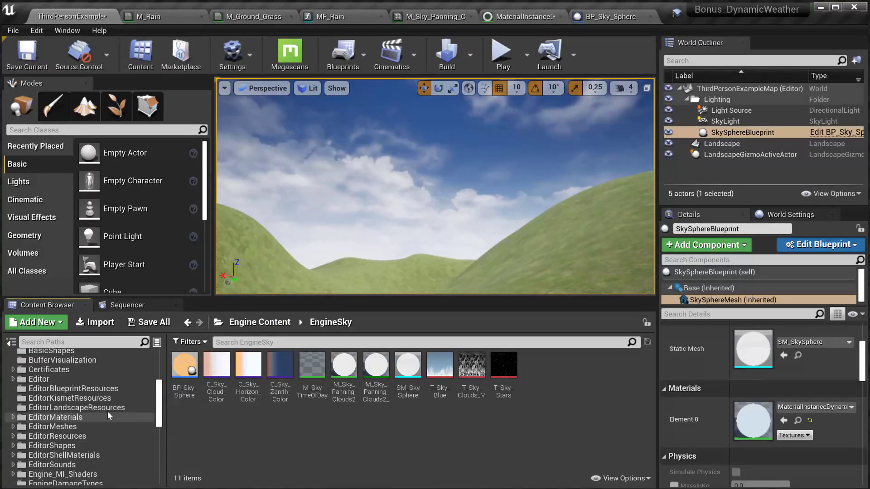
left_click_drag(214, 431, 70, 377)
left_click(101, 407)
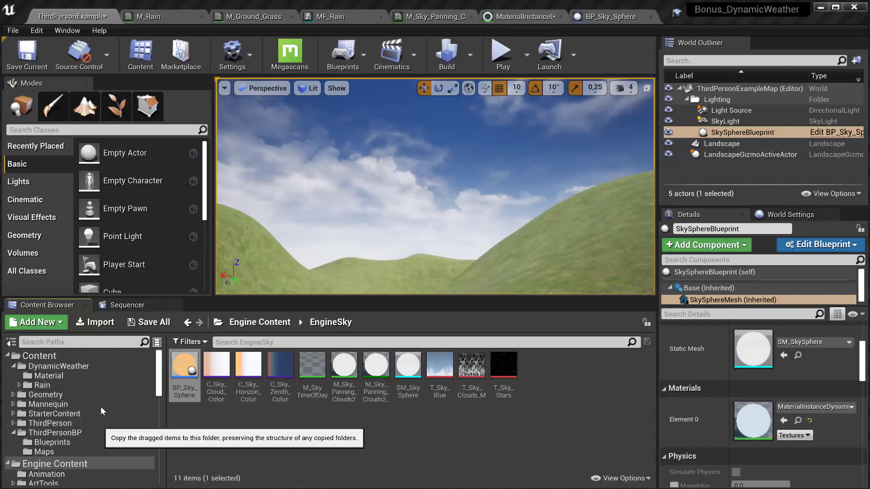
left_click(68, 368)
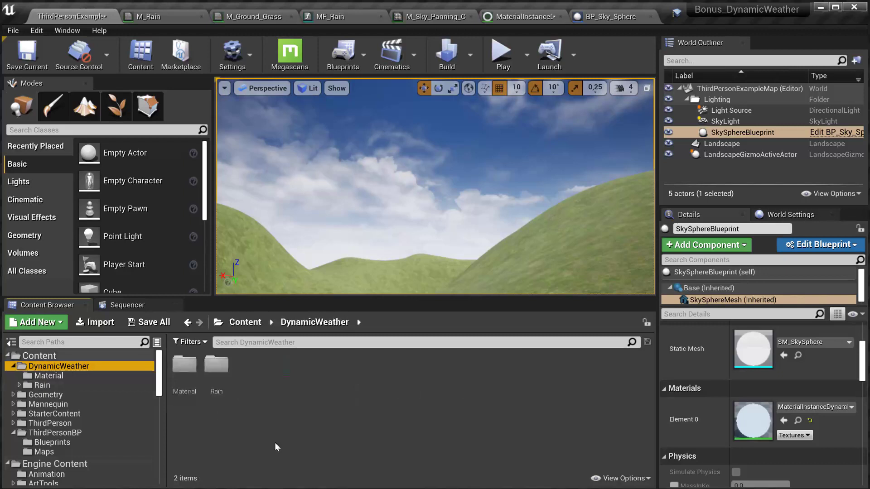
double_click(178, 384)
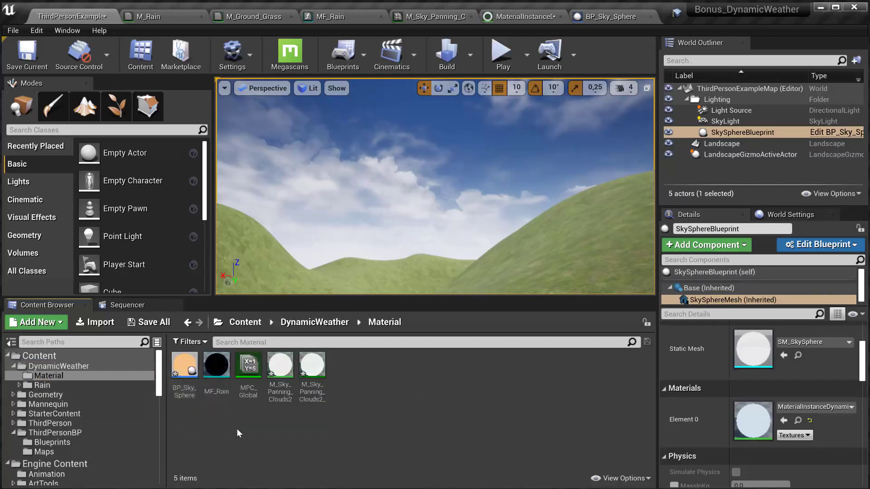
Create a folder named Blueprints inside DynamicWeather.
left_click(75, 367)
right_click(273, 414)
left_click(317, 50)
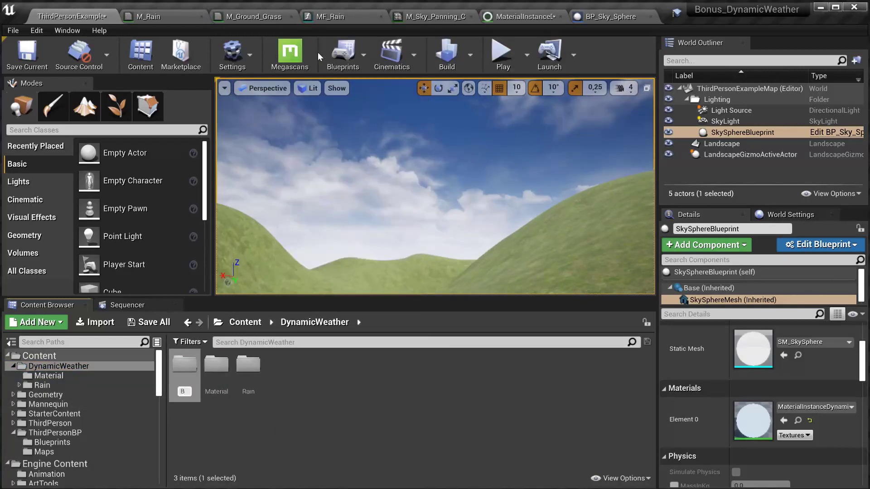
type("Bluerp")
key("BackSpace")
key("BackSpace")
type("prints")
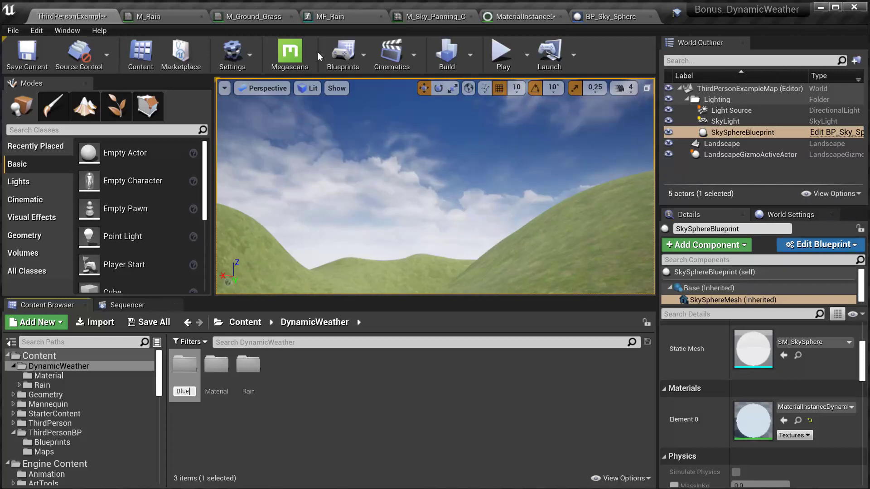
key("Return")
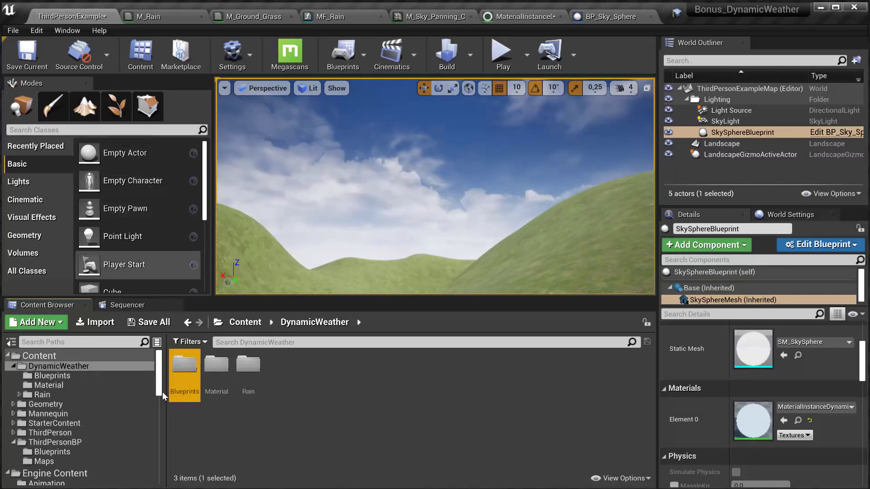
Move the BP_Sky_Sphere copy from DynamicWeather/Material into the DynamicWeather/Blueprints folder.
left_click(94, 384)
left_click_drag(184, 365, 64, 378)
left_click(90, 394)
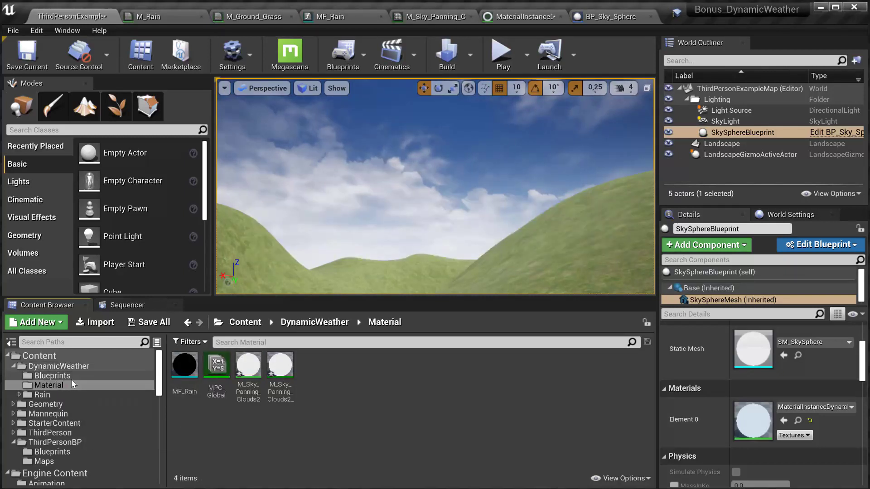
left_click(72, 377)
Open the Construction Script of the BP_Sky_Sphere copy and check the Source Material of Create Dynamic Material Instance.
double_click(195, 372)
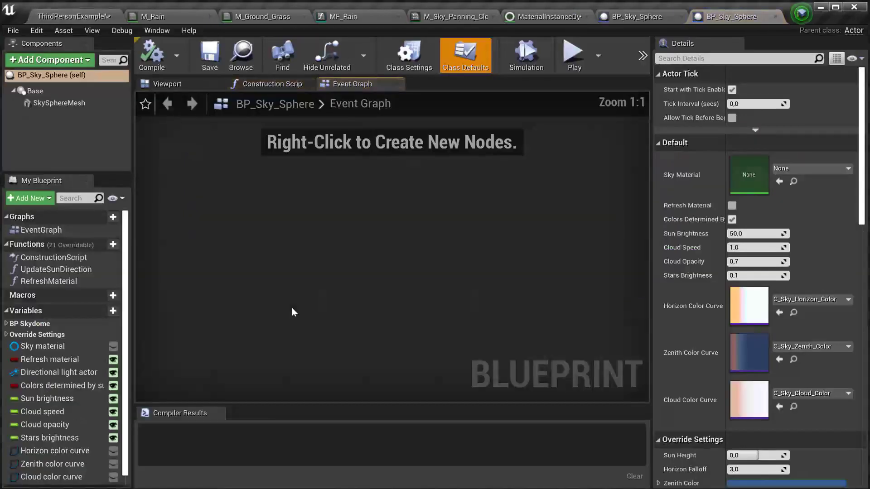
left_click(274, 84)
scroll(320, 278, "up", 6)
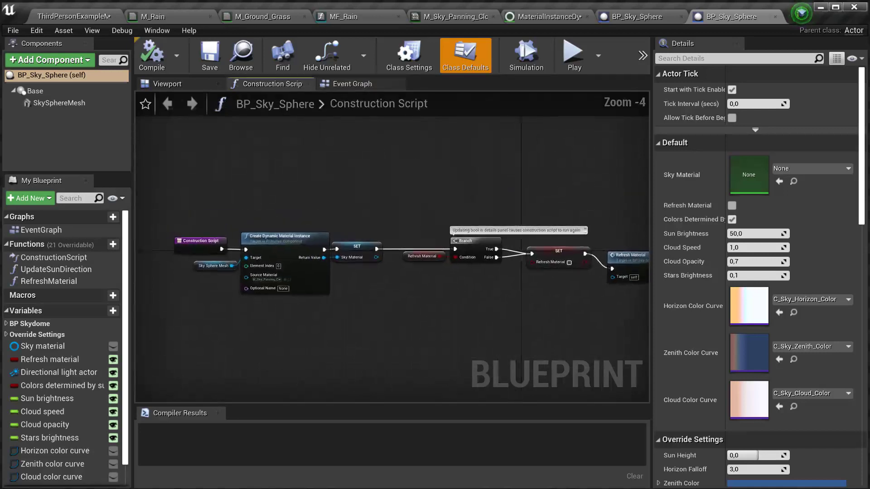
left_click(393, 310)
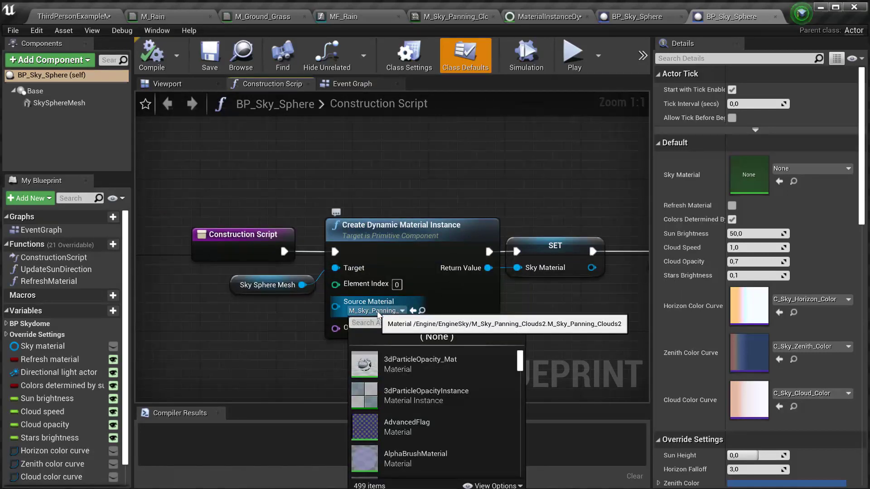
left_click(394, 312)
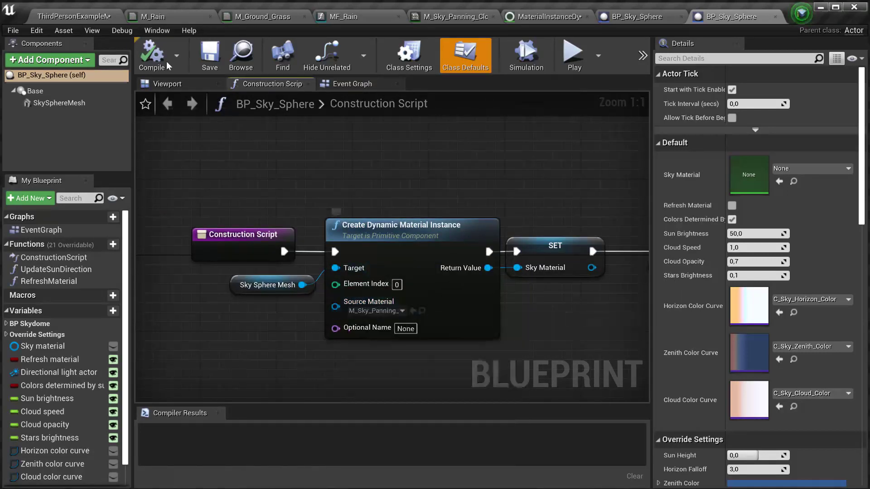
Assign the M_Sky_Panning_Clouds2 instance from DynamicWeather/Material as Source Material of Create Dynamic Material Instance and compile the blueprint.
left_click(84, 18)
left_click(50, 385)
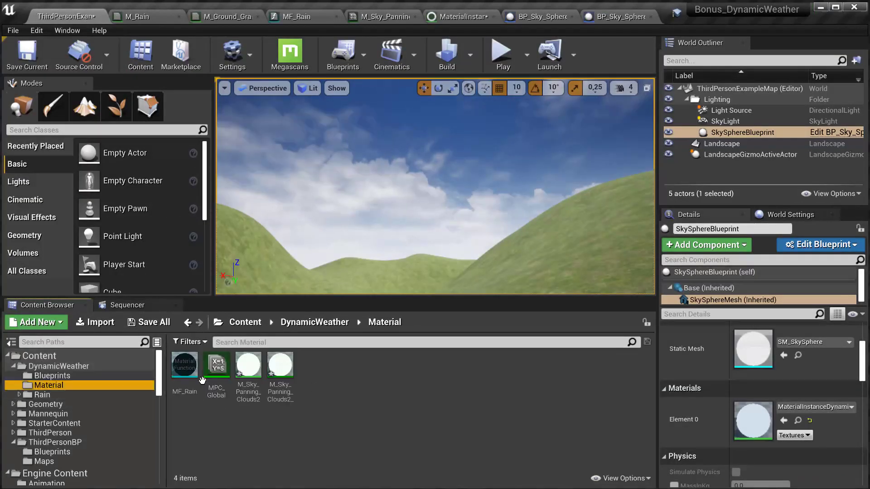
left_click(281, 369)
left_click(619, 18)
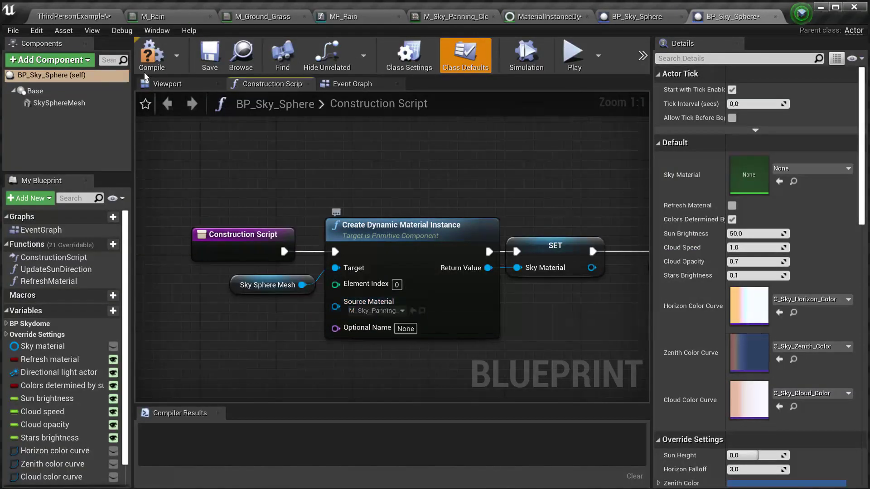
left_click(152, 55)
Check the existing SkySphereBlueprint's transform and place the copied BP_Sky_Sphere from DynamicWeather/Blueprints into the level.
left_click(72, 17)
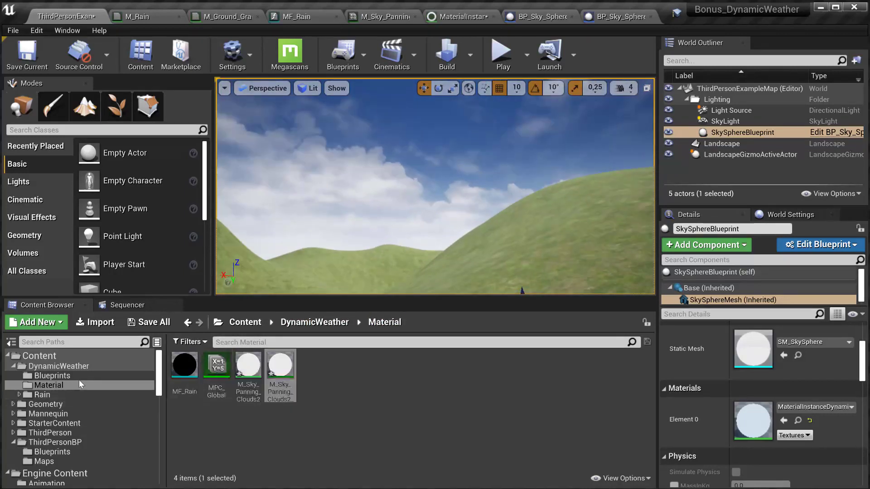
left_click(51, 376)
left_click(184, 371)
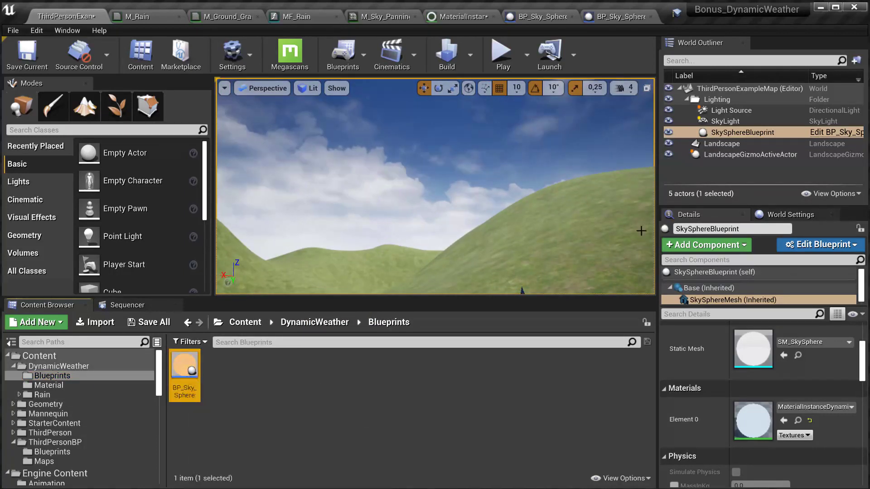
left_click(739, 133)
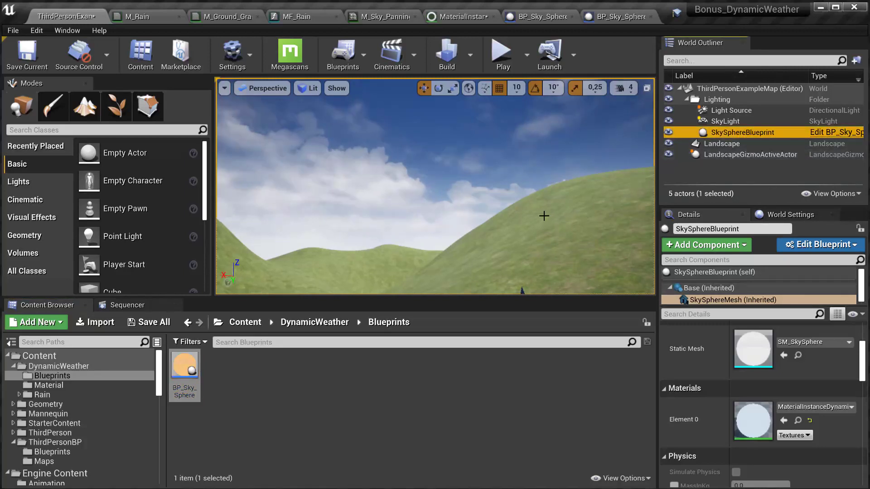
left_click(360, 207)
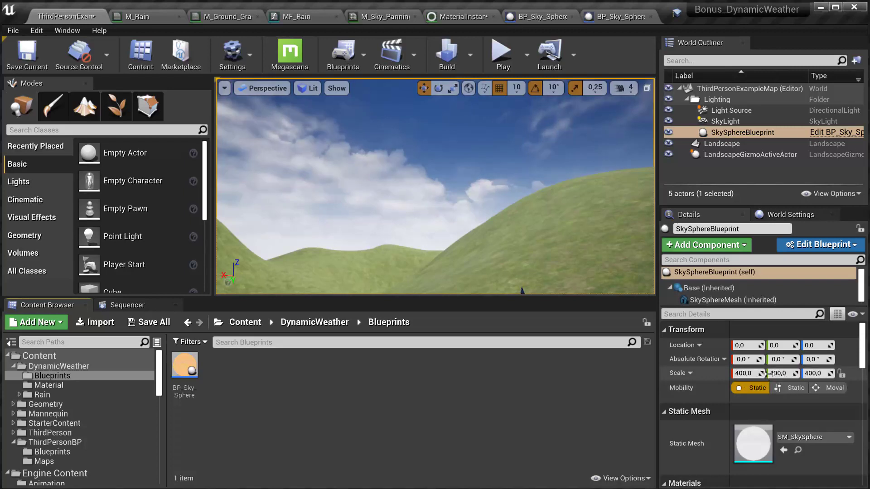
left_click_drag(185, 366, 384, 234)
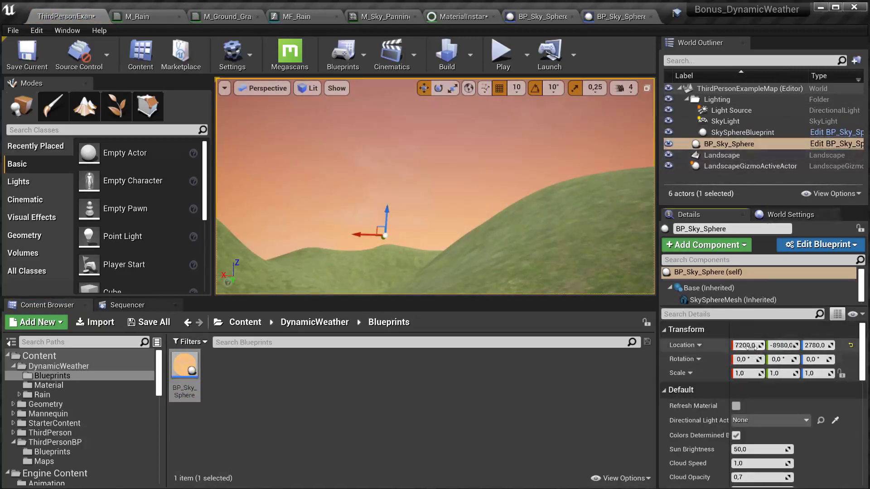
Set the new BP_Sky_Sphere actor's location to 0, 0, 0 and its scale to 400 on all axes.
type("0")
key("Tab")
type("0")
key("Tab")
type("0")
left_click(752, 371)
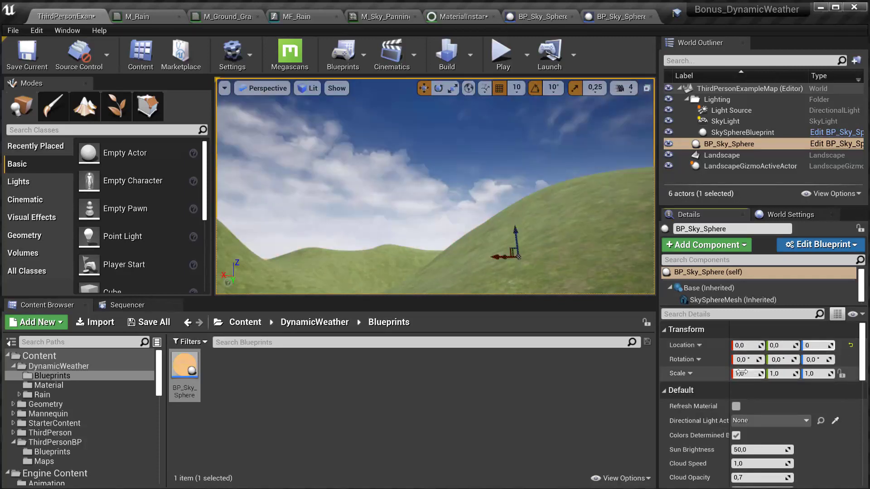
type("400")
key("Tab")
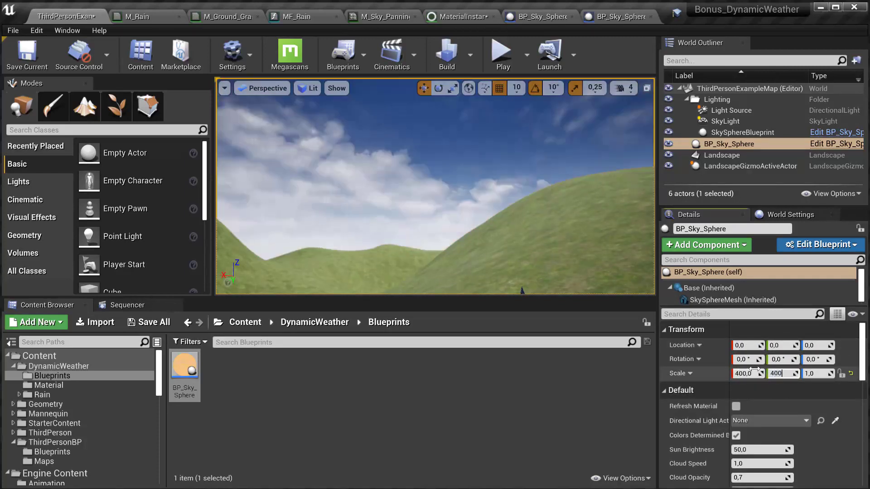
Compare the transform and default settings of SkySphereBlueprint with those of the new BP_Sky_Sphere actor.
left_click(743, 133)
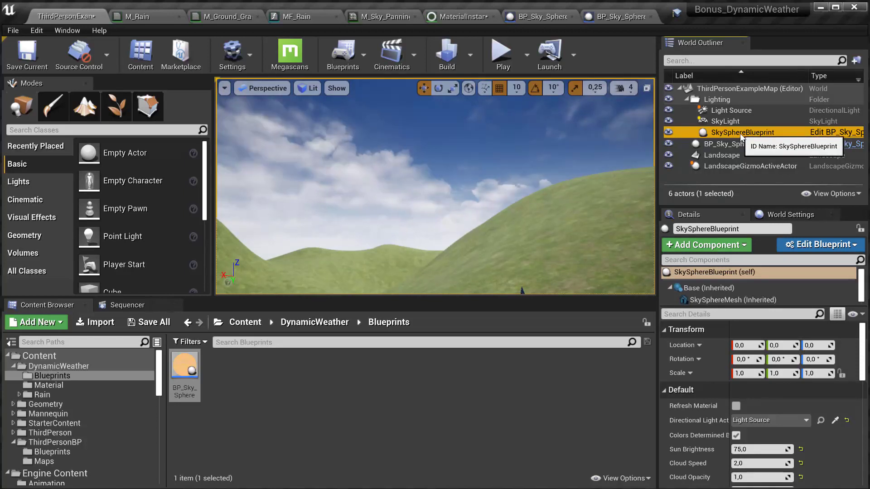
left_click(738, 144)
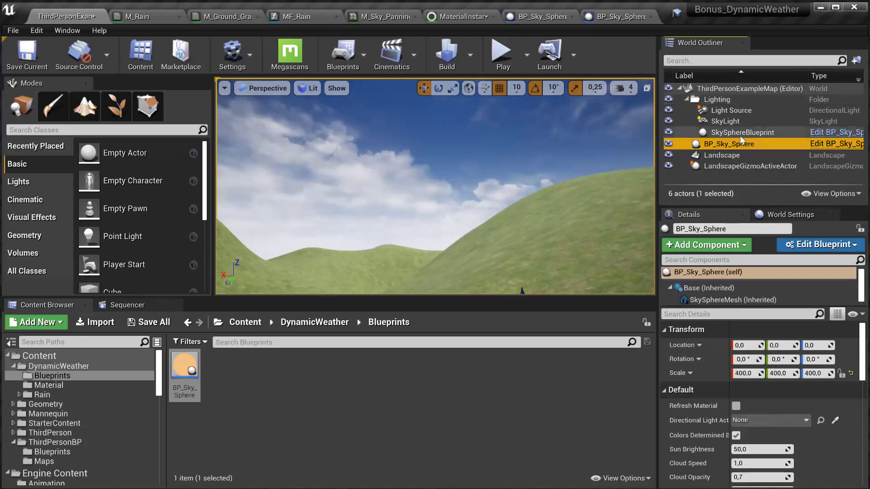
left_click(740, 134)
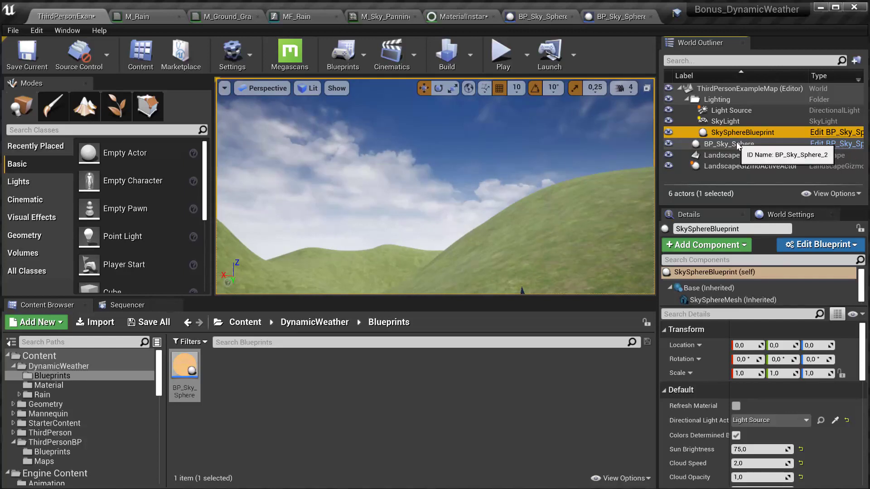
left_click(737, 143)
left_click(740, 134)
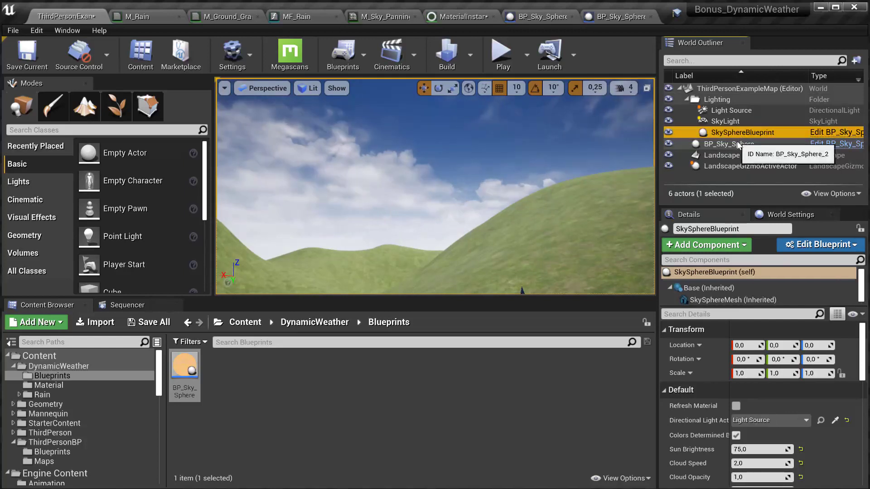
Delete the original SkySphereBlueprint actor from the level's Lighting folder.
left_click(737, 143)
left_click(738, 135)
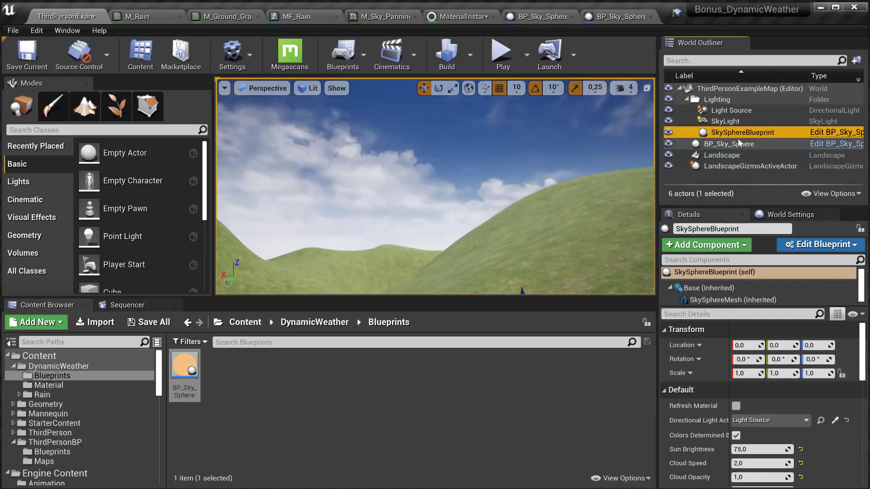
key("Delete")
Reset the BP_Sky_Sphere actor's scale to 1 on all axes and assign Light Source as its directional light actor.
left_click(728, 136)
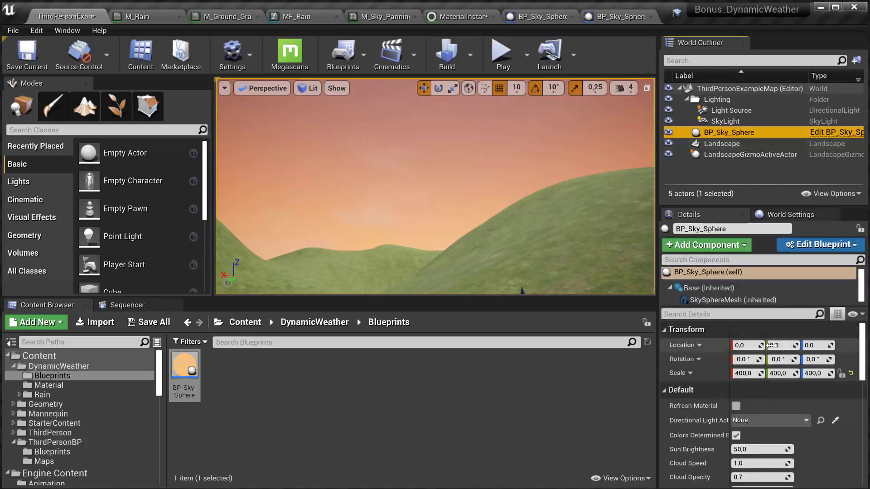
left_click(851, 373)
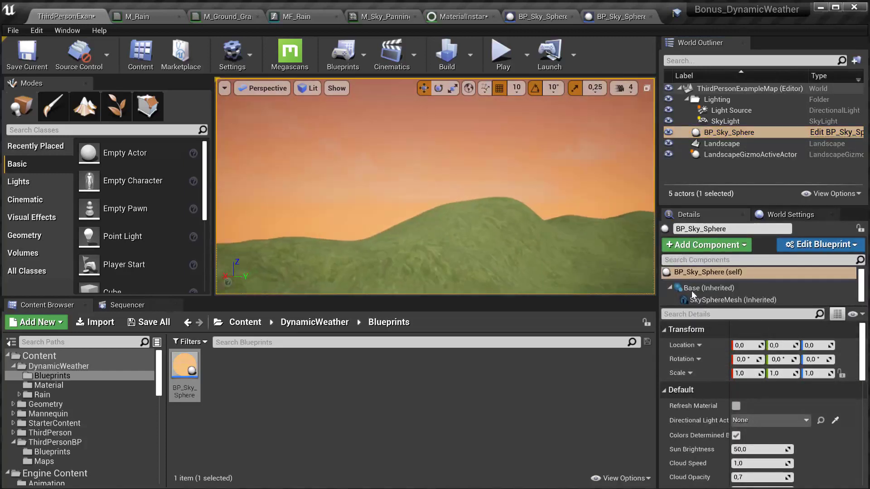
left_click(779, 420)
left_click(785, 277)
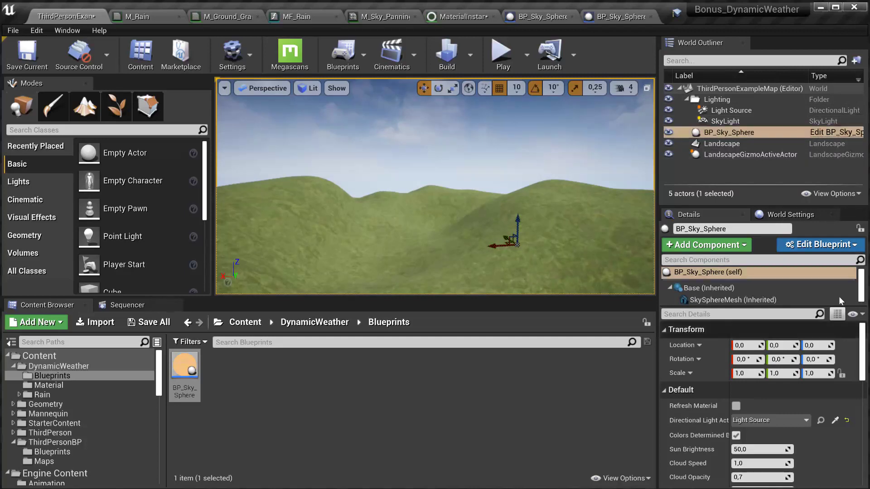
Open the placed sky sphere's blueprint and locate its asset in the DynamicWeather/Blueprints folder.
left_click(822, 245)
left_click(821, 268)
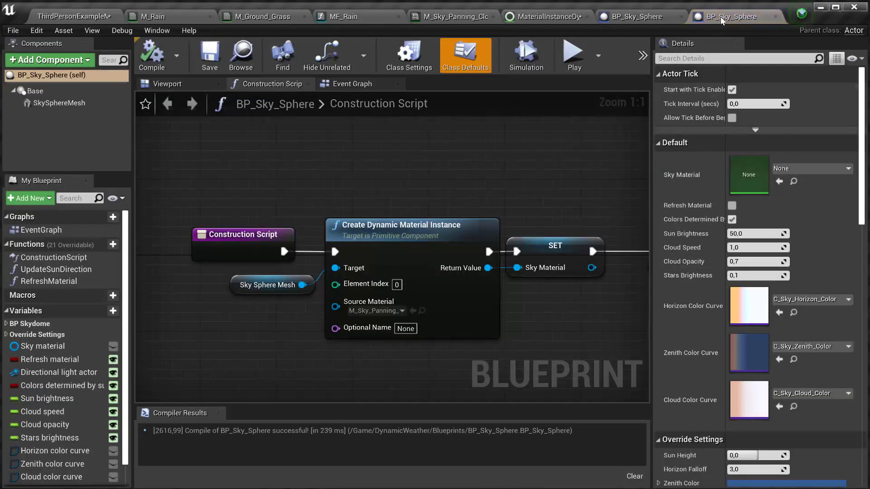
left_click(241, 53)
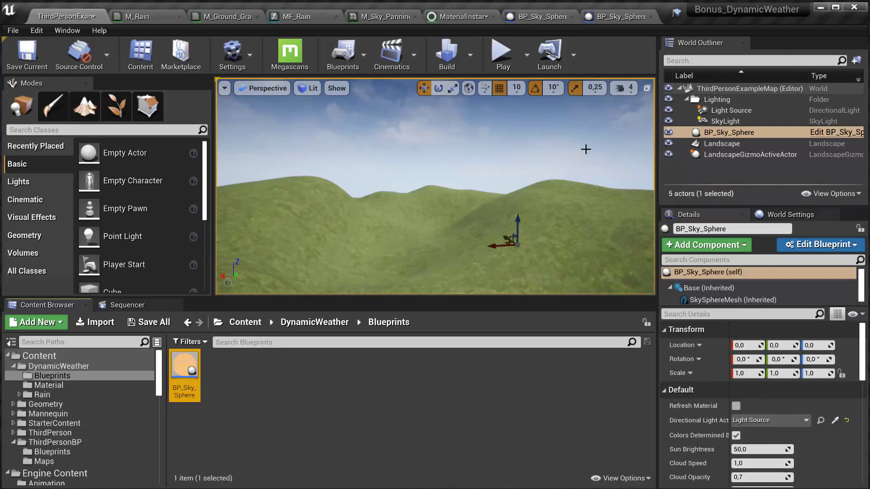
right_click_drag(553, 154, 553, 177)
left_click(91, 384)
left_click(86, 377)
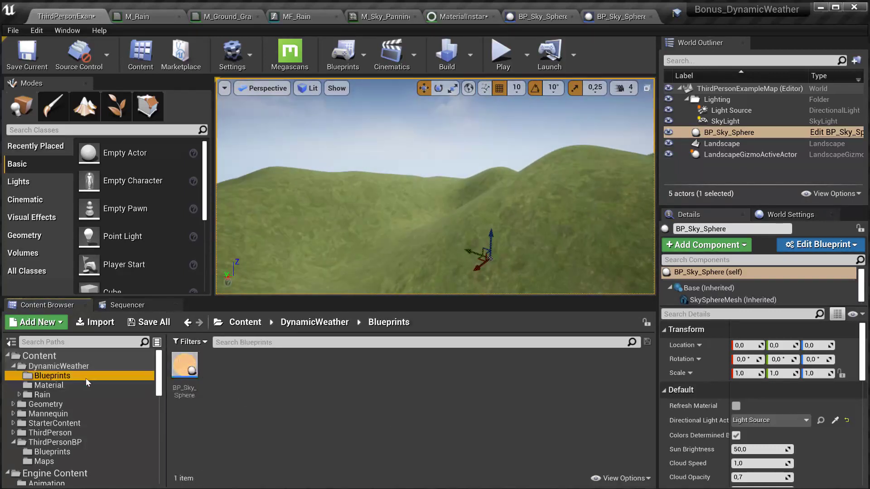
Compare the engine's EngineSky folder with the project's DynamicWeather Blueprints and Material folders.
scroll(93, 447, "down", 10)
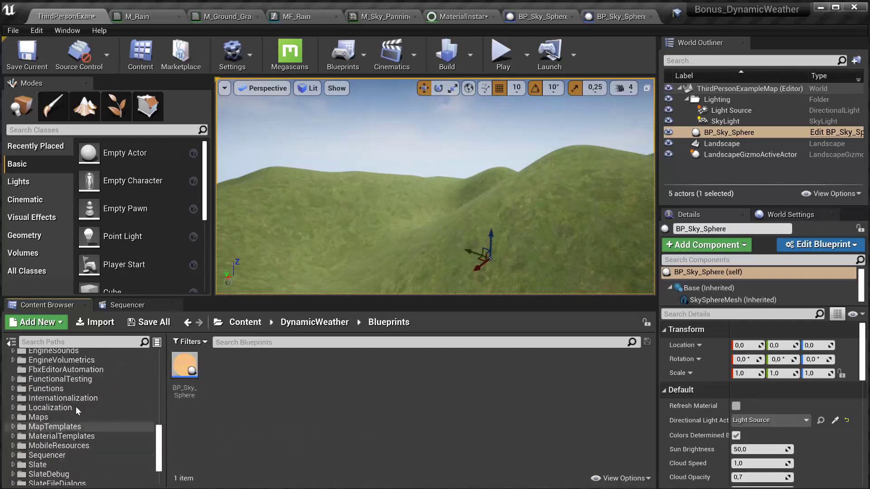
scroll(68, 402, "up", 3)
left_click(66, 401)
scroll(115, 423, "up", 7)
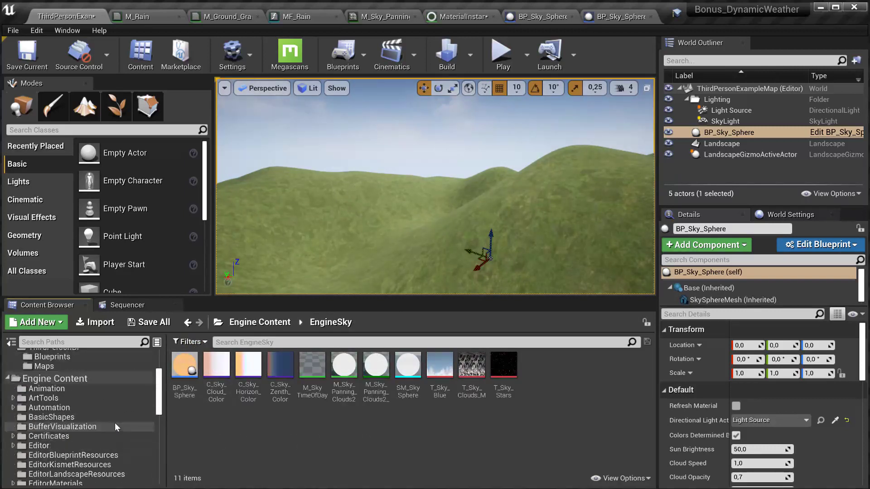
left_click(116, 377)
left_click(217, 410)
right_click_drag(399, 185, 385, 159)
left_click(91, 386)
left_click(93, 377)
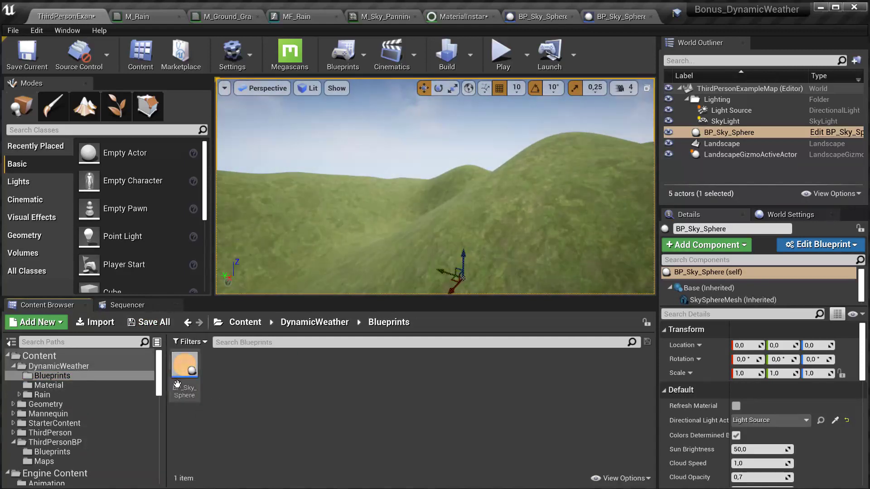
left_click(98, 385)
mouse_move(408, 256)
right_mouse_down()
mouse_move(408, 231)
mouse_move(408, 256)
right_mouse_up()
Check the material on the SkySphereMesh component and trace the Source Material used in BP_Sky_Sphere's construction script to its asset.
left_click(725, 300)
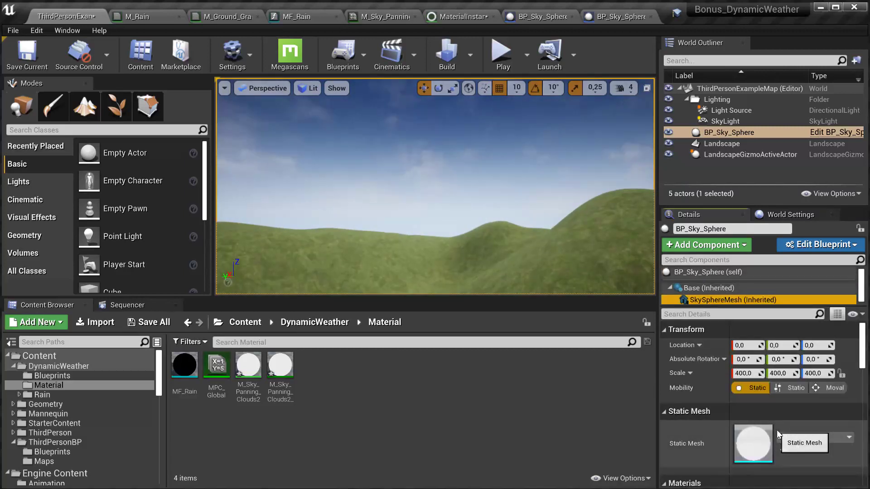
left_click(799, 421)
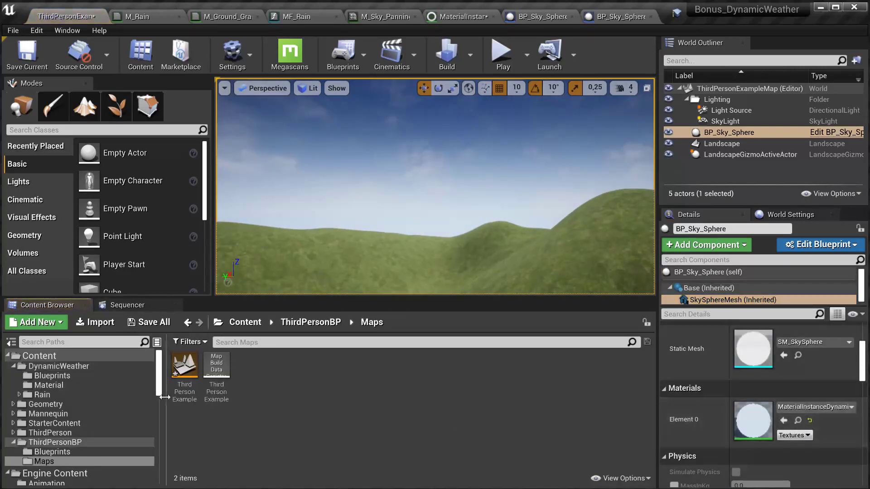
left_click(69, 378)
double_click(184, 365)
right_click_drag(278, 338, 213, 301)
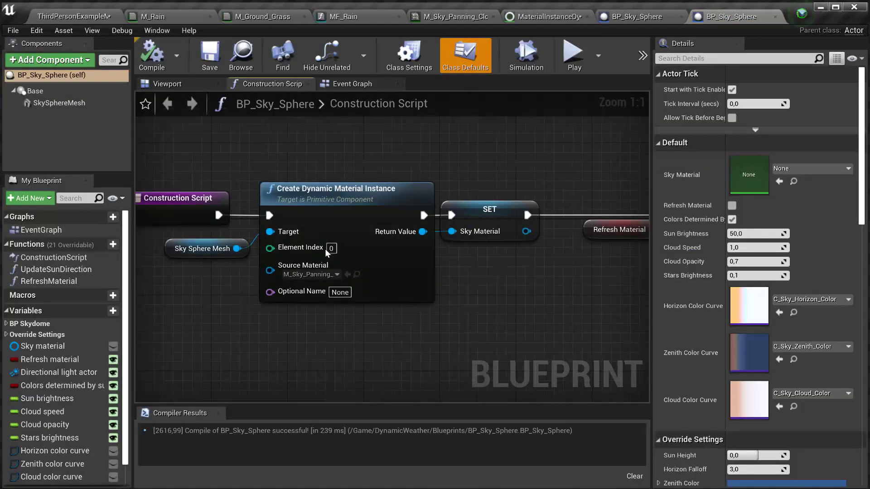
left_click(334, 252)
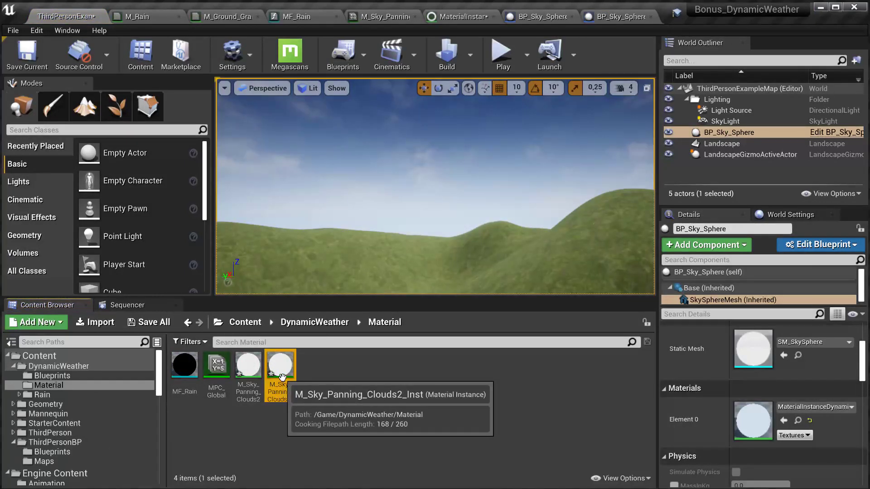
Open M_Sky_Panning_Clouds2_Inst, locate its parent material in DynamicWeather/Material and open that M_Sky_Panning_Clouds2 material for editing.
double_click(281, 389)
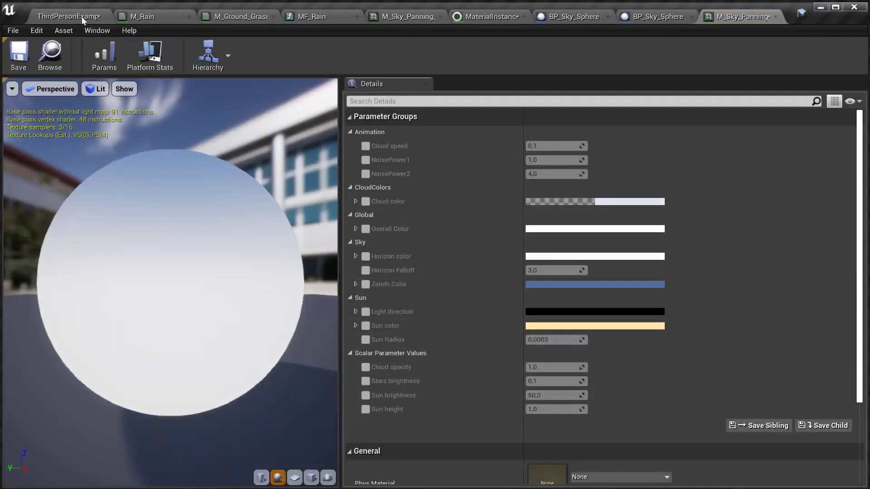
left_click(93, 20)
left_click(619, 19)
scroll(496, 373, "down", 5)
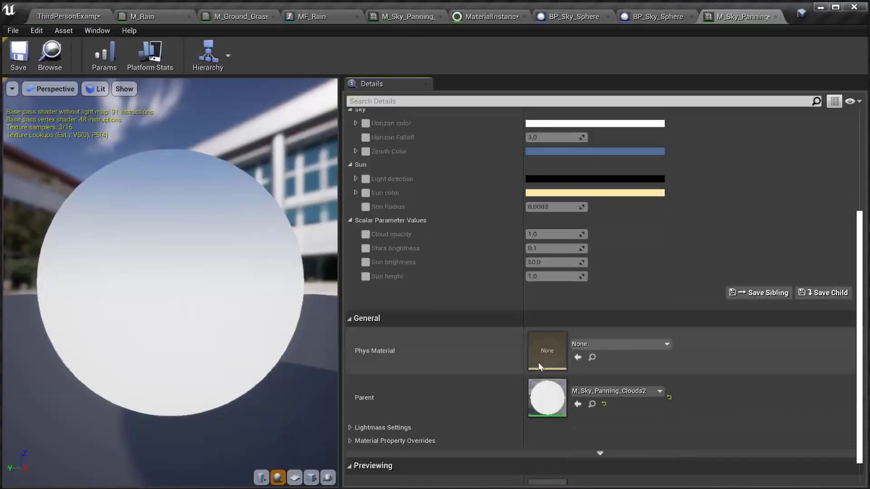
left_click(593, 405)
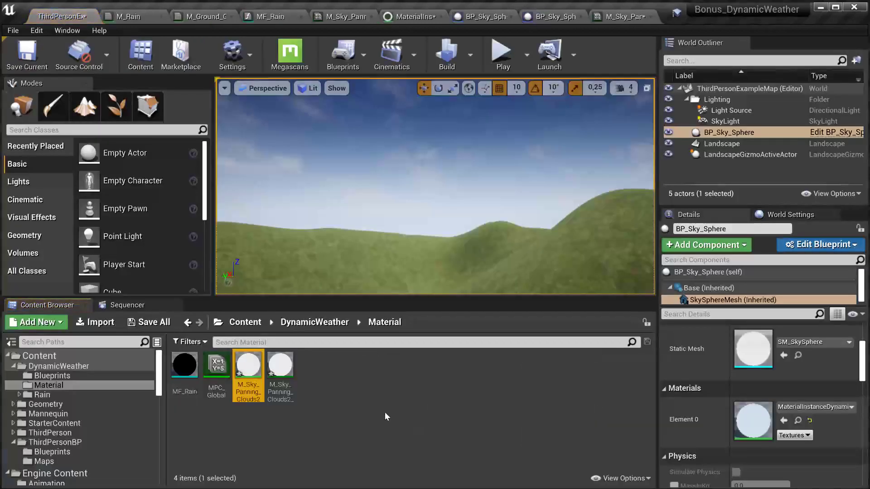
double_click(254, 376)
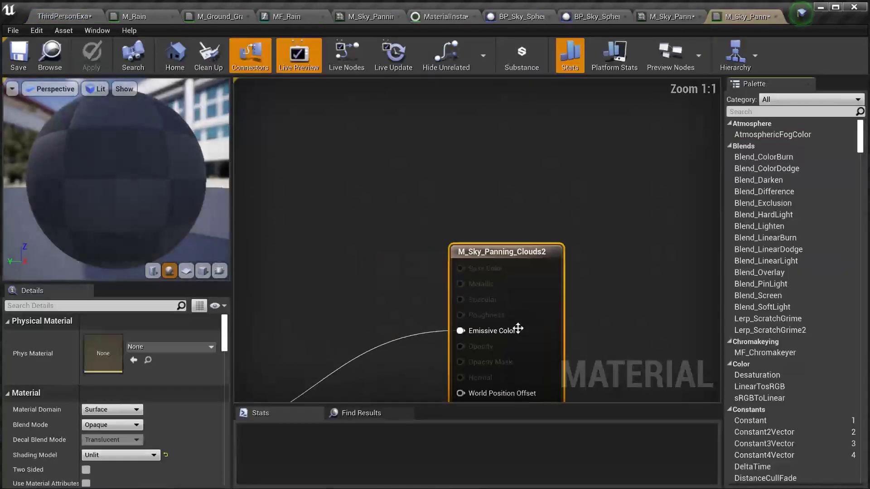
Examine the M_Sky_Panning_Clouds2 graph, from the GlobalParameters group to the final Multiply node feeding Emissive Color.
right_click_drag(518, 329, 611, 173)
scroll(611, 173, "down", 4)
scroll(369, 311, "up", 2)
scroll(402, 282, "up", 1)
right_click_drag(403, 282, 546, 279)
scroll(551, 358, "down", 2)
left_click_drag(474, 258, 450, 216)
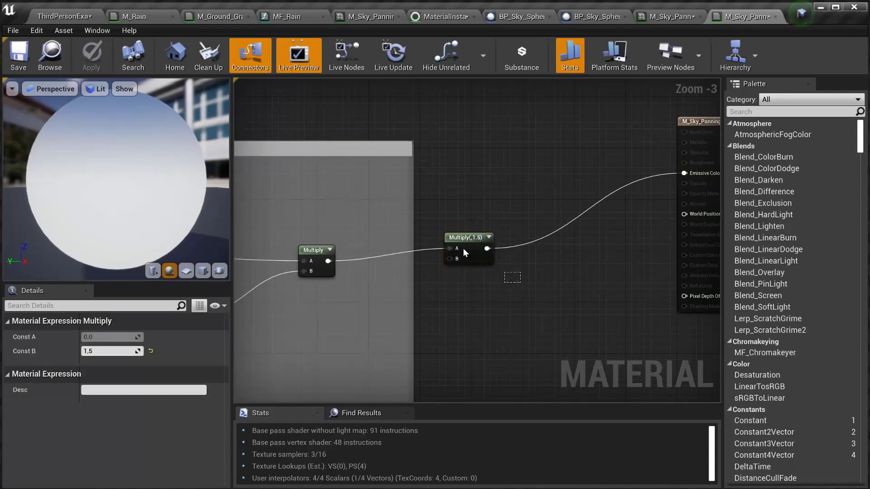
right_click_drag(351, 238, 535, 231)
scroll(494, 259, "down", 5)
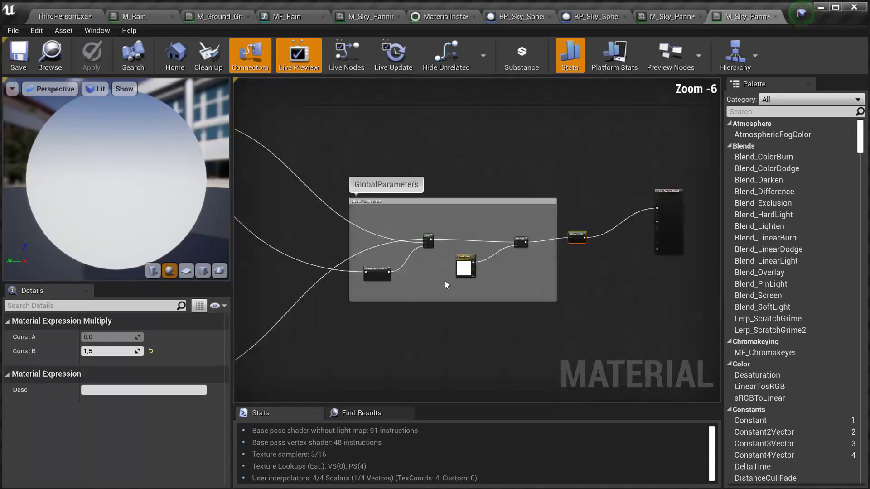
right_click_drag(323, 261, 588, 297)
right_click_drag(303, 233, 490, 227)
right_click_drag(504, 278, 481, 218)
key("f")
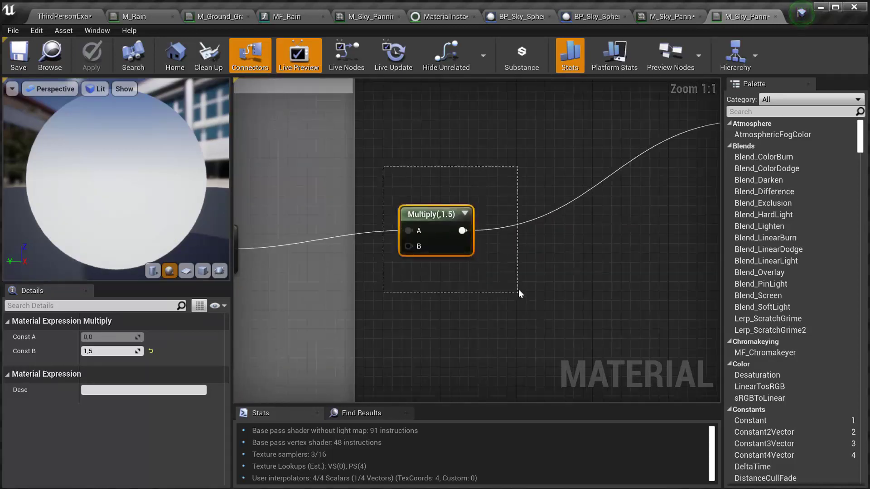
left_click_drag(519, 290, 520, 289)
right_click_drag(577, 172, 391, 223)
key("f")
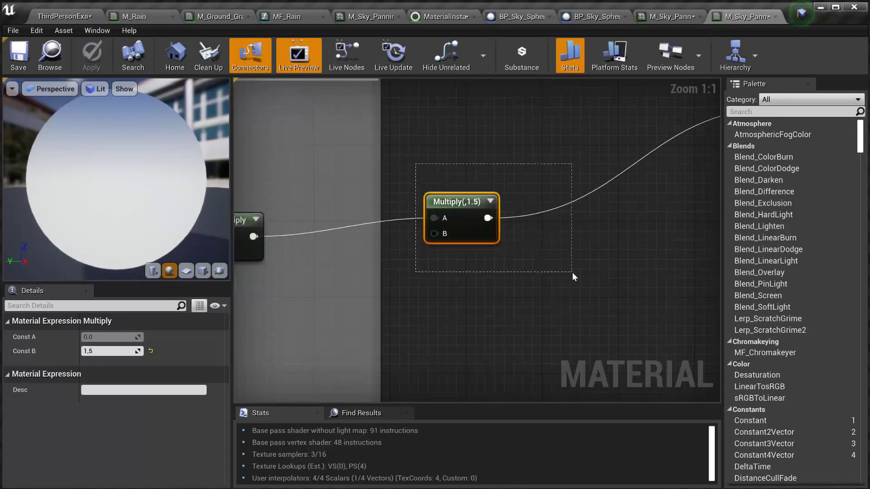
left_click_drag(573, 276, 573, 276)
key("Home")
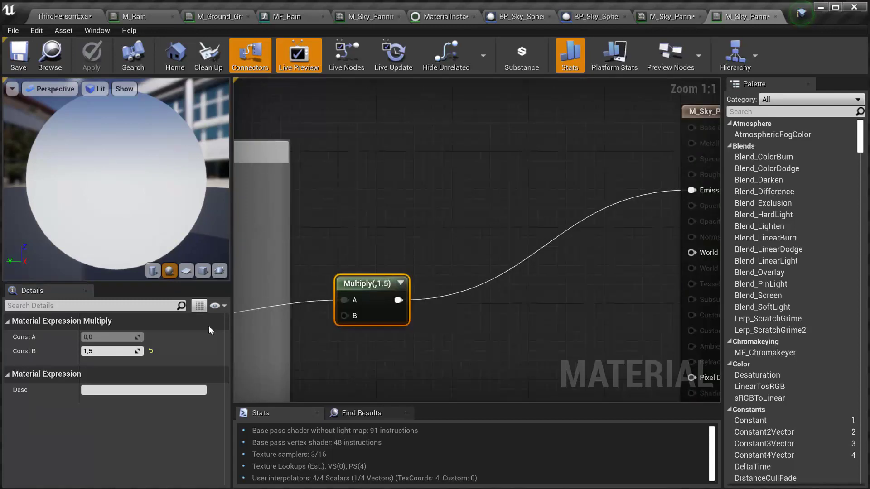
Set Const B of the final Multiply node to 0.1, save the material and check the sky in the level.
left_click(134, 347)
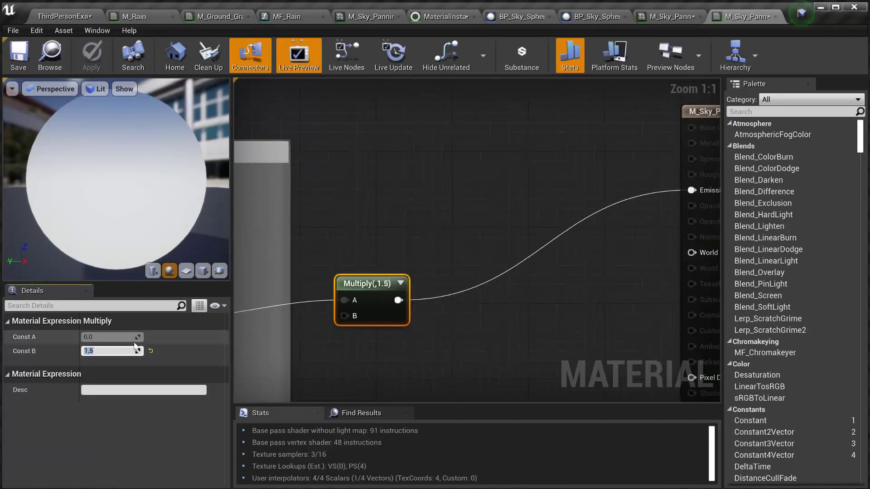
type("0,1")
key("Return")
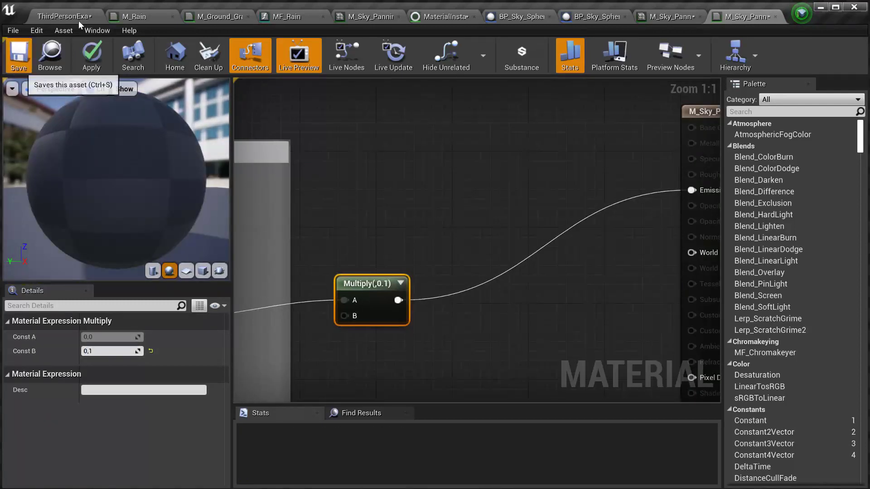
key("ctrl+s")
left_click(63, 17)
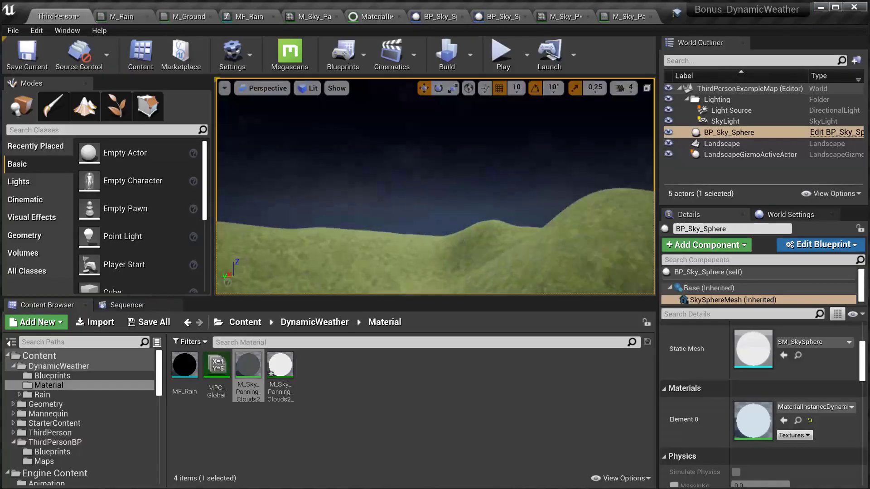
Set Const B of the final Multiply node to 5, save the material and check the sky in the level.
left_click(614, 18)
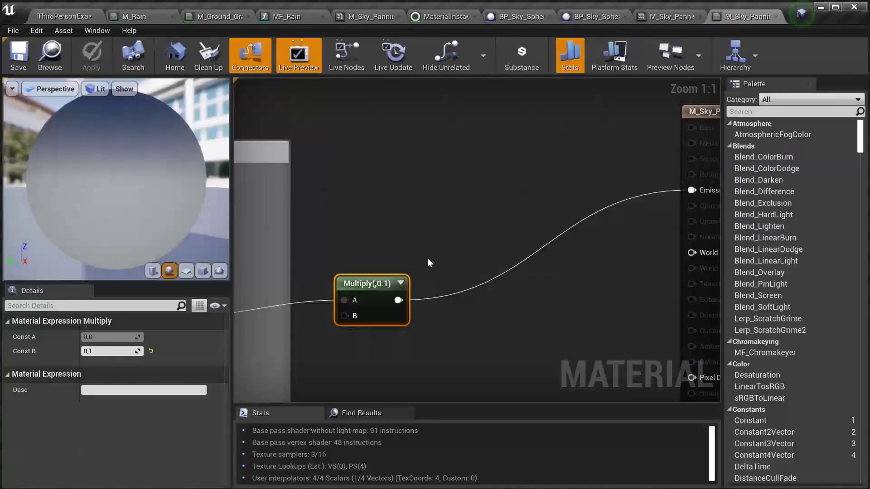
left_click(125, 352)
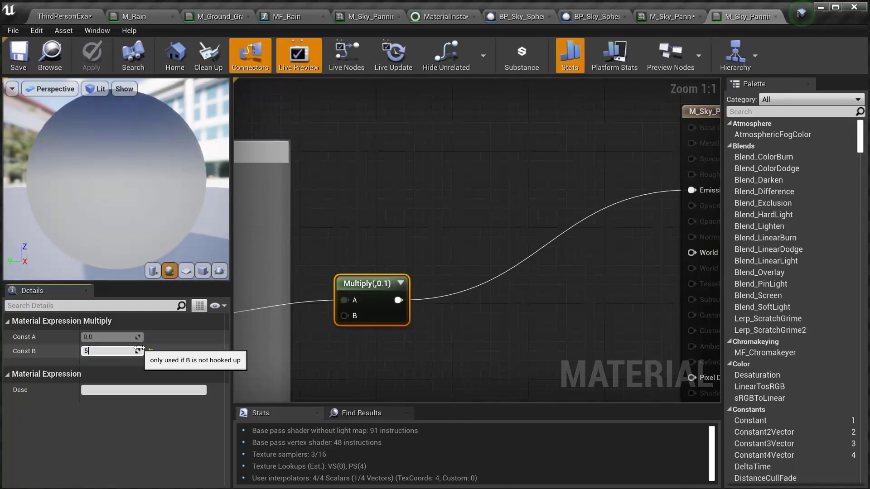
key("Return")
left_click(18, 55)
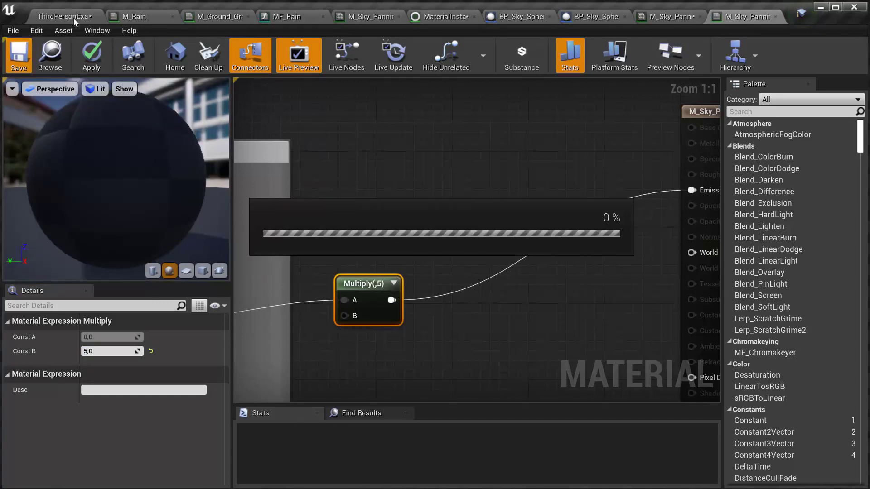
left_click(74, 19)
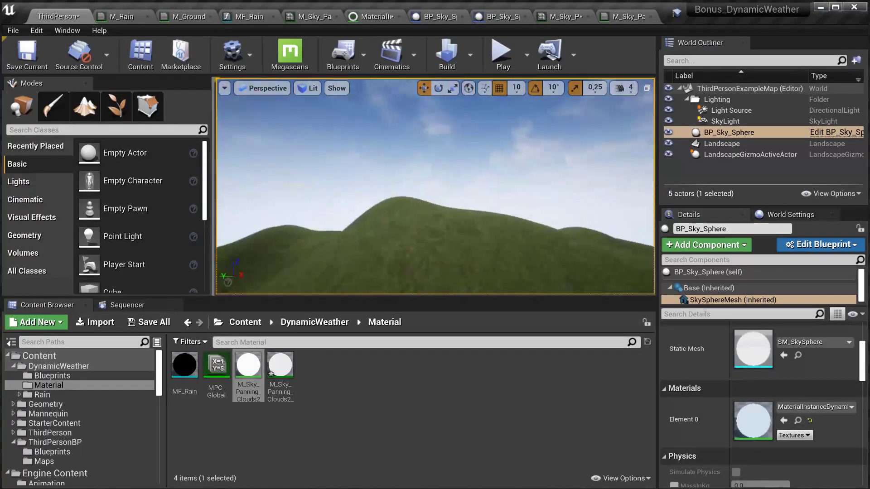
right_click_drag(435, 185, 408, 181)
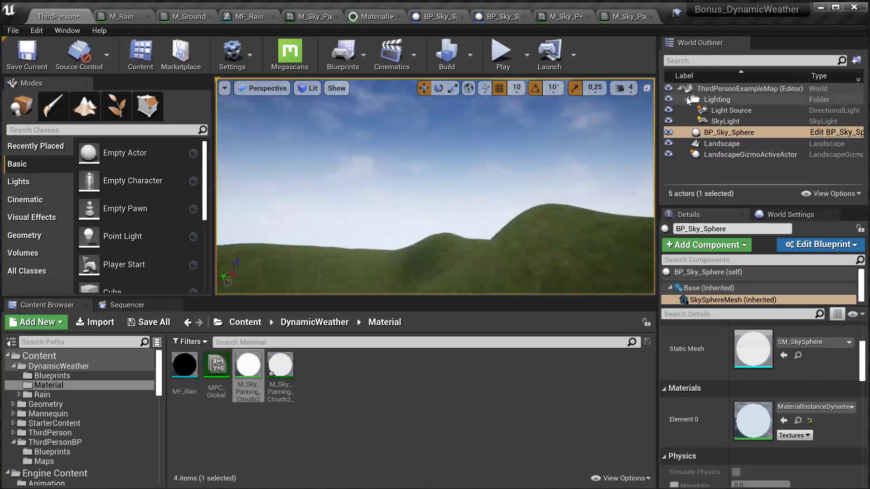
Move the final Multiply node closer to the M_Sky_Panning_Clouds2 output node and select it.
left_click(633, 19)
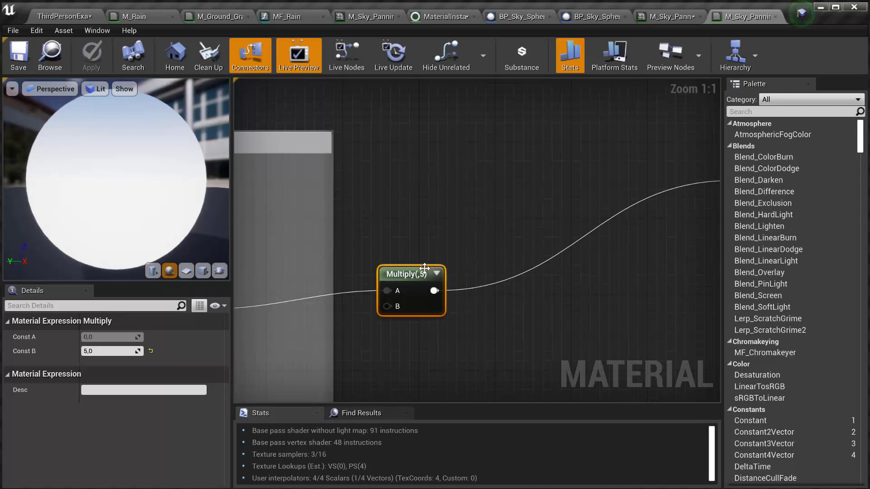
left_click_drag(425, 268, 531, 266)
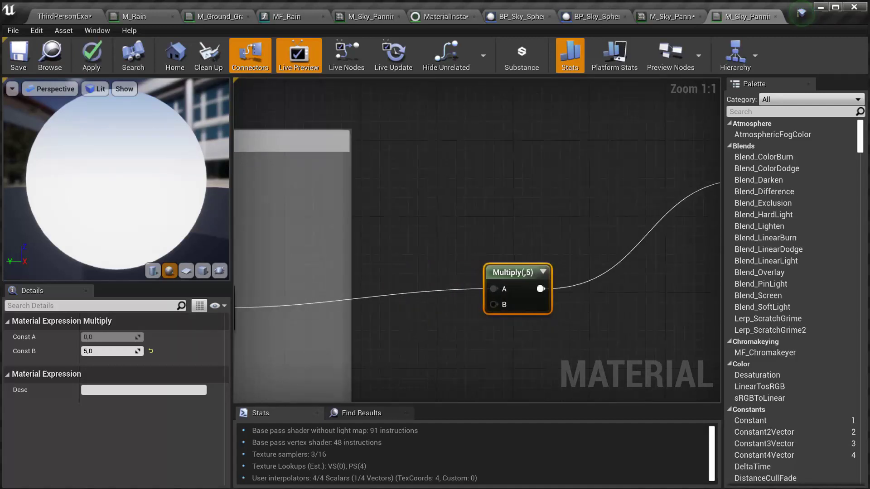
right_click_drag(368, 356, 316, 313)
left_click(317, 312)
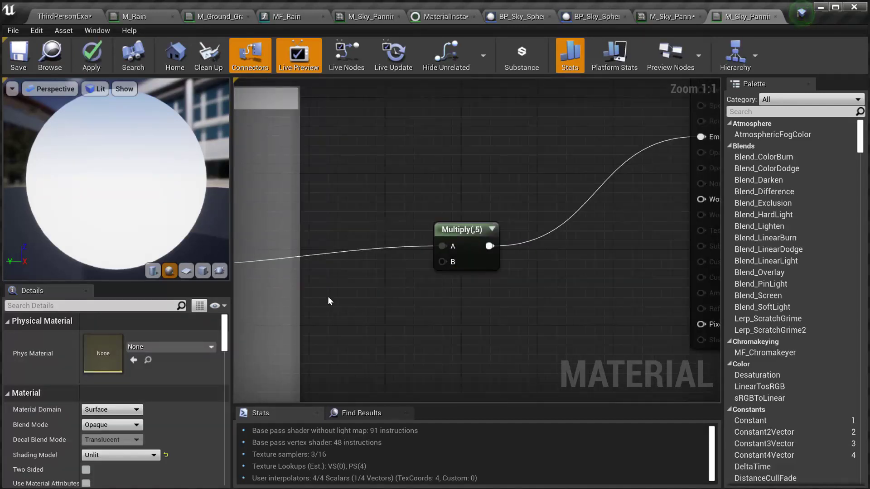
right_click_drag(435, 242, 379, 270)
left_click(393, 266)
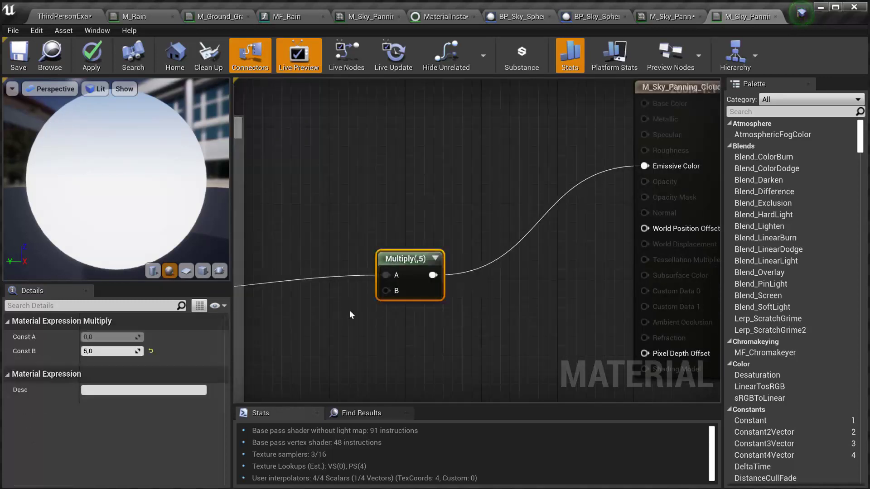
right_click_drag(352, 314, 396, 302)
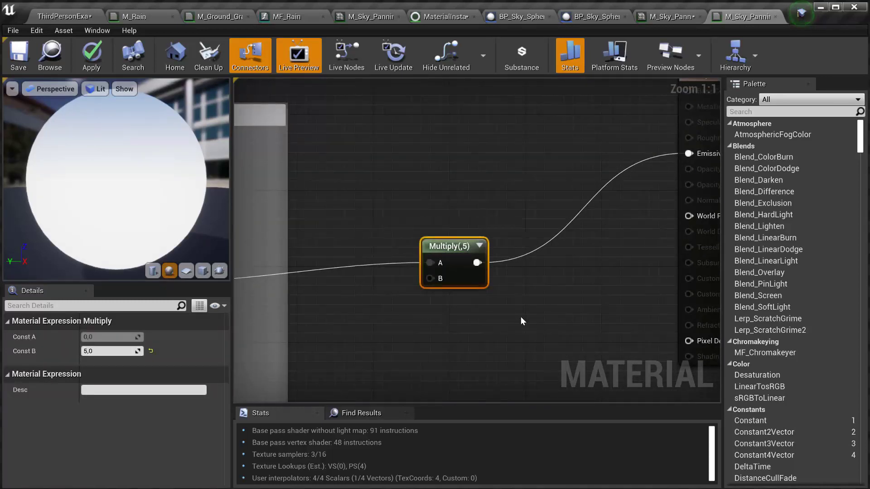
left_click(500, 290)
left_click_drag(478, 295, 411, 247)
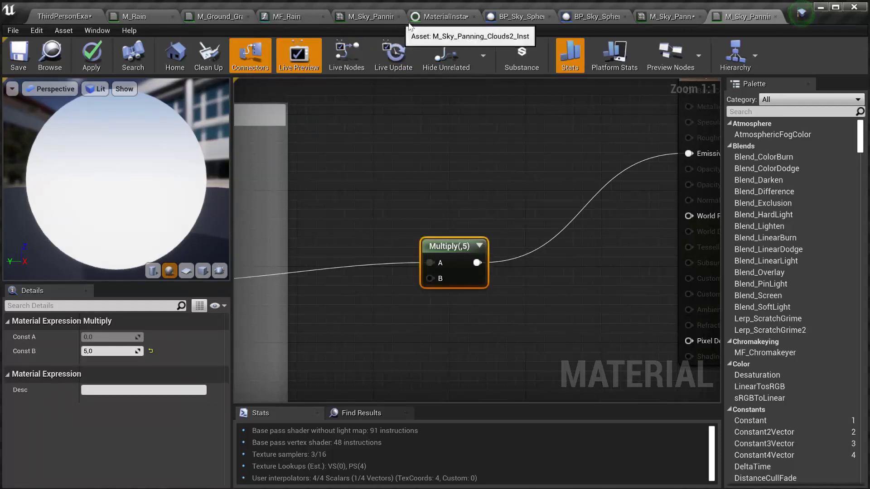
Close the MF_Rain, both BP_Sky_Sphere and all sky material instance editors, keeping M_Sky_Panning_Clouds2 open.
left_click(428, 18)
middle_click(426, 17)
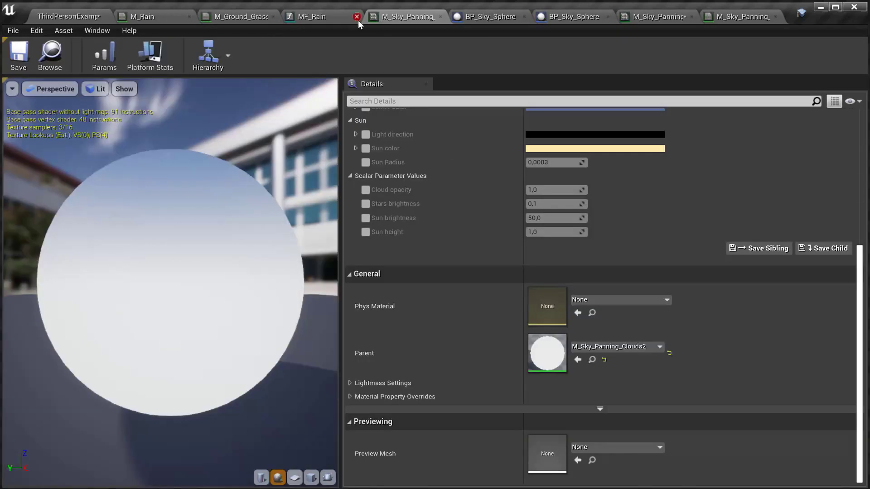
middle_click(406, 18)
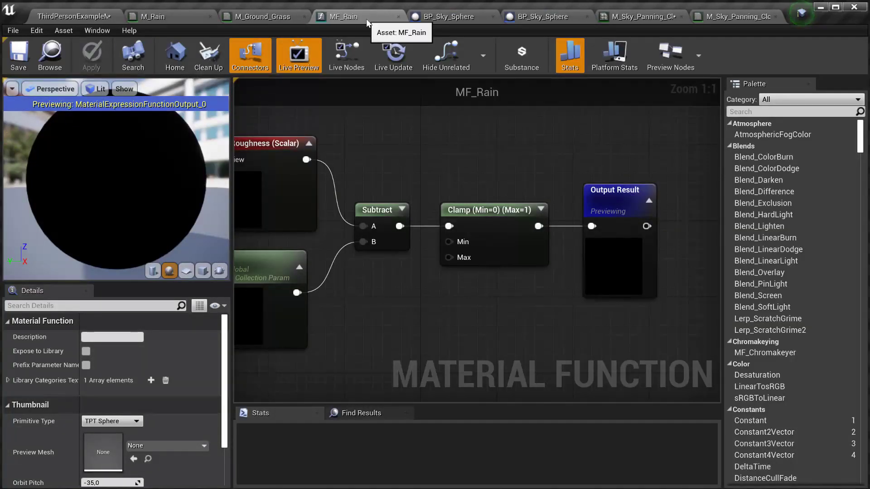
middle_click(366, 18)
left_click(385, 21)
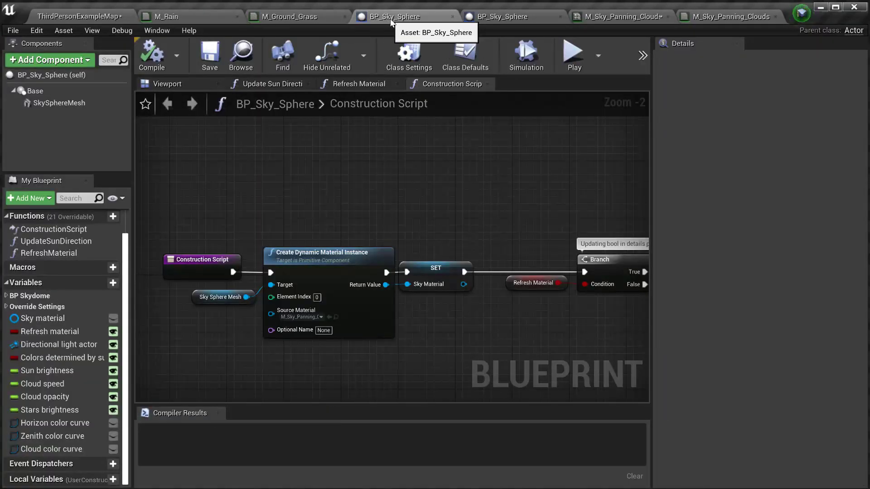
middle_click(390, 19)
middle_click(406, 18)
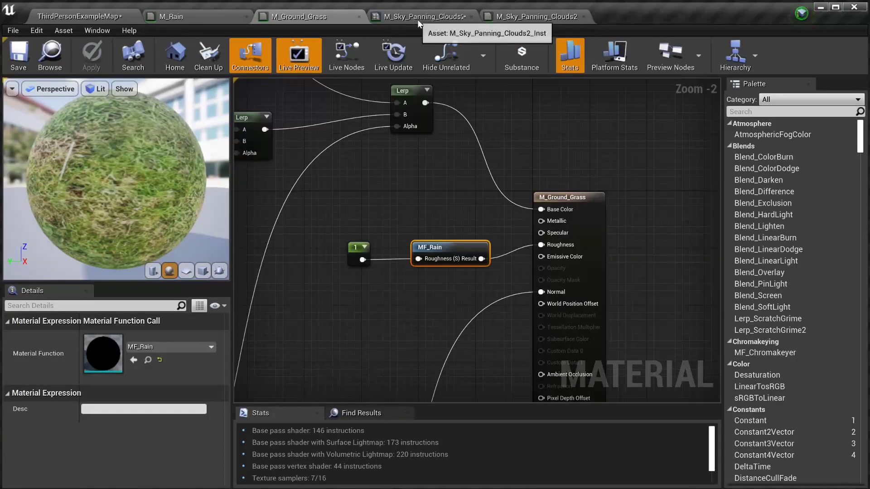
left_click(444, 18)
middle_click(444, 17)
Open MPC_Global from the Material folder, inspect its scalar parameter and return to the M_Sky_Panning_Clouds2 graph.
left_click(171, 16)
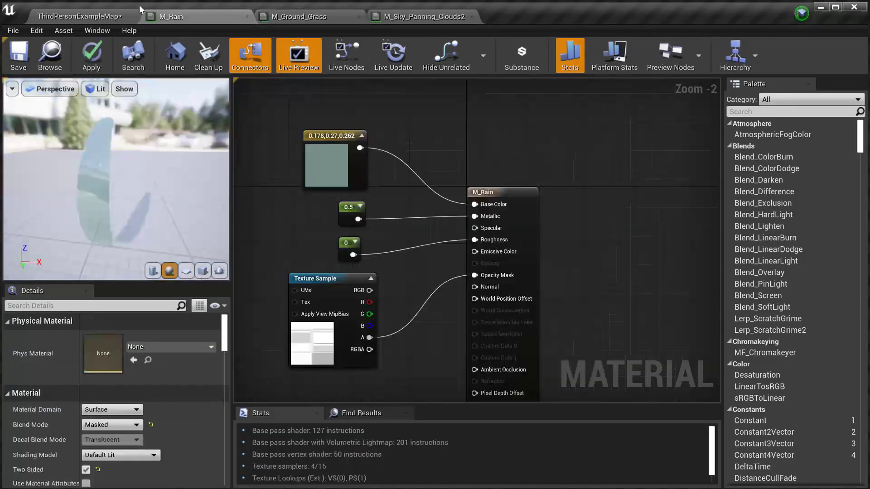
left_click(77, 17)
double_click(222, 363)
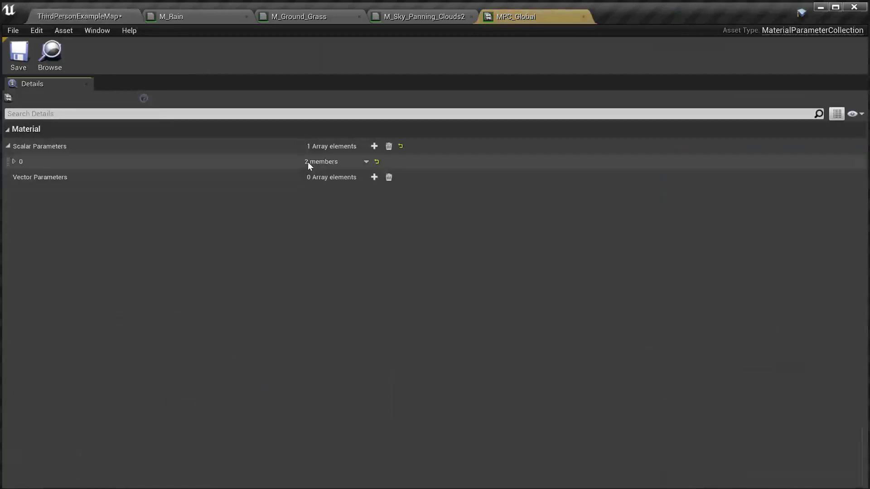
left_click(14, 162)
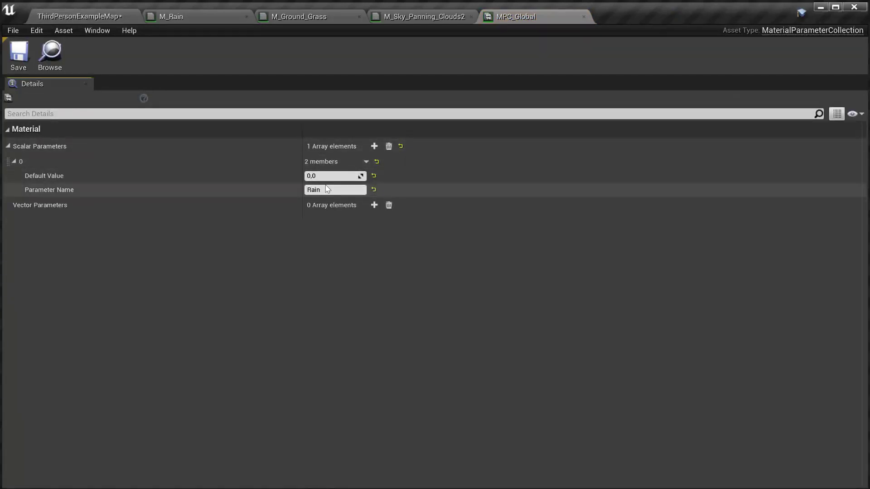
left_click(407, 17)
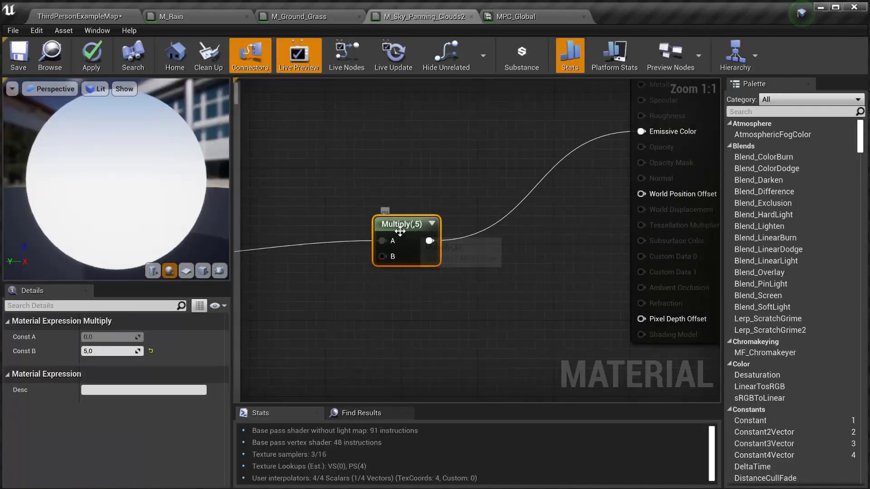
right_click_drag(406, 245, 475, 247)
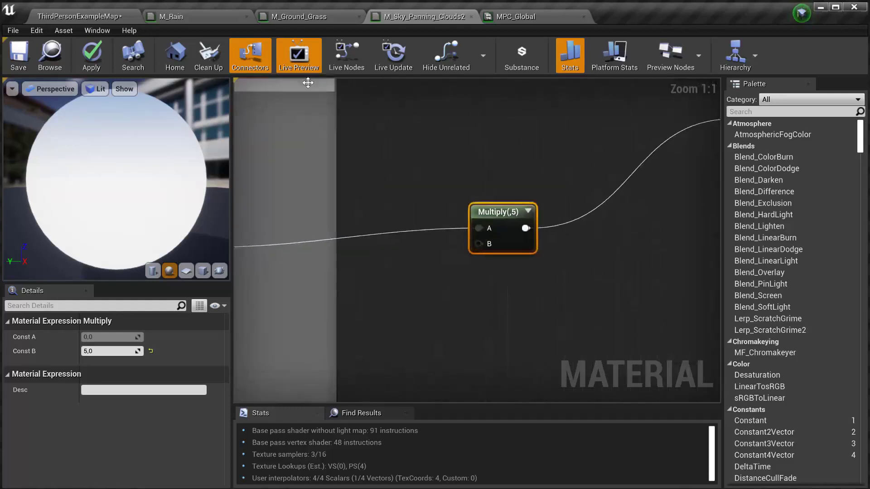
left_click(503, 17)
left_click(432, 20)
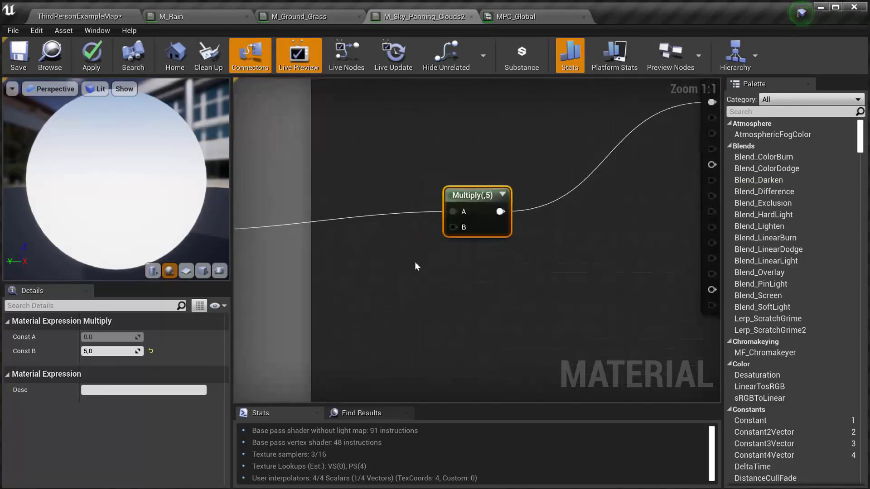
Add a CollectionParameter node below the final Multiply node in the M_Sky_Panning_Clouds2 graph.
right_click_drag(417, 266, 394, 295)
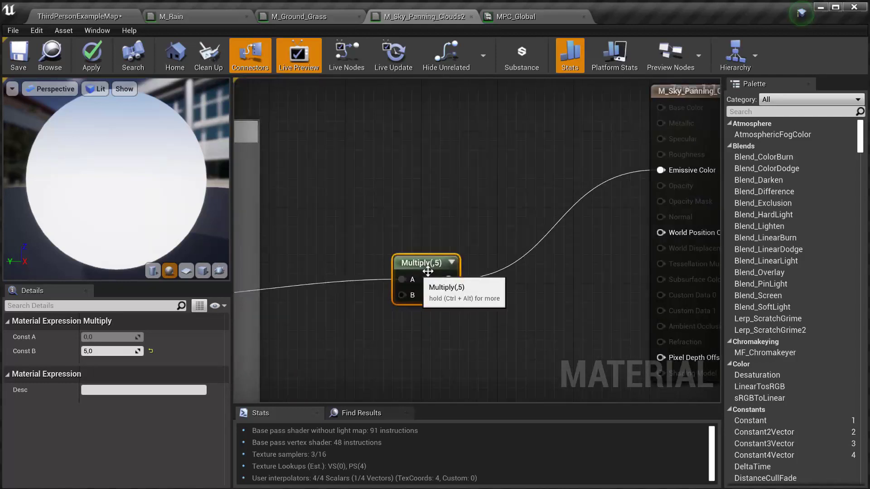
right_click_drag(286, 338, 356, 292)
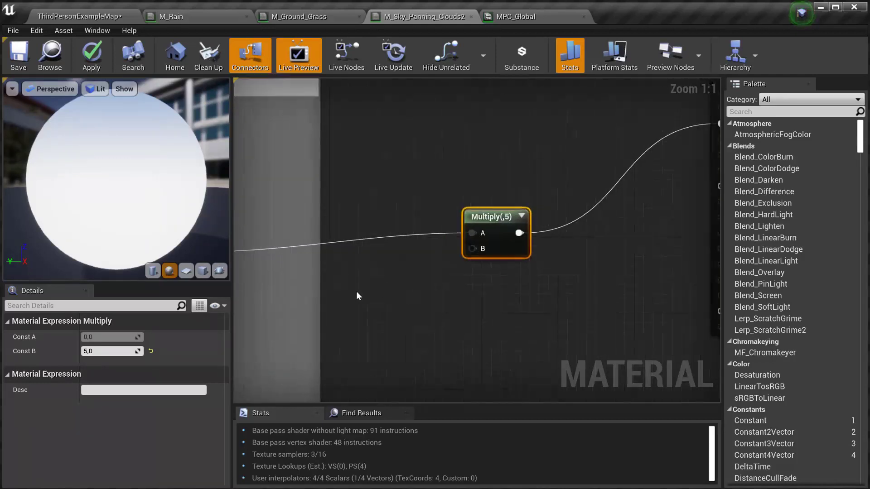
right_click(356, 292)
type("para")
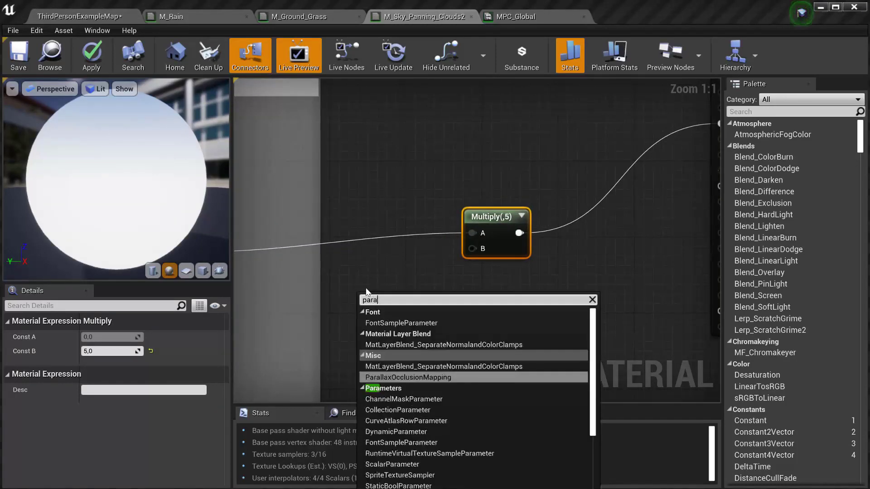
type("m")
key("Up")
key("Up")
key("Up")
key("Up")
key("Up")
key("Up")
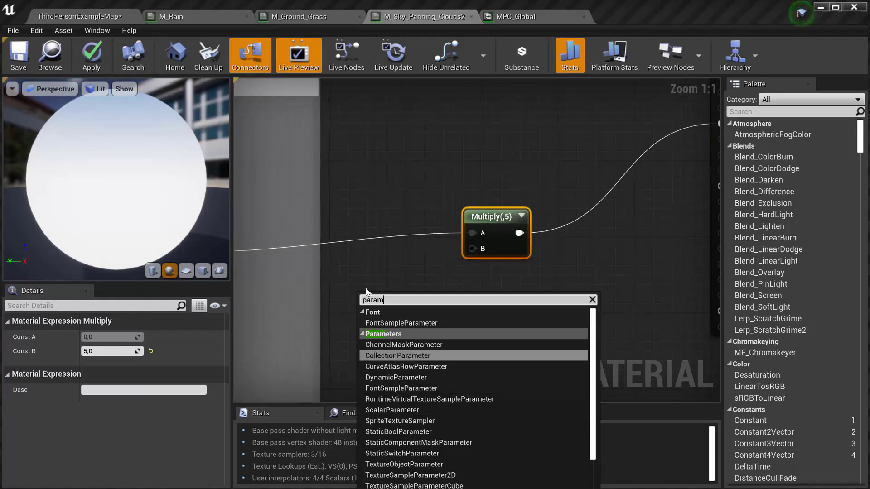
key("Return")
Set the new node's Collection to MPC_Global and its Parameter Name to Rain, and place it below the Multiply node.
left_click(169, 347)
left_click(134, 384)
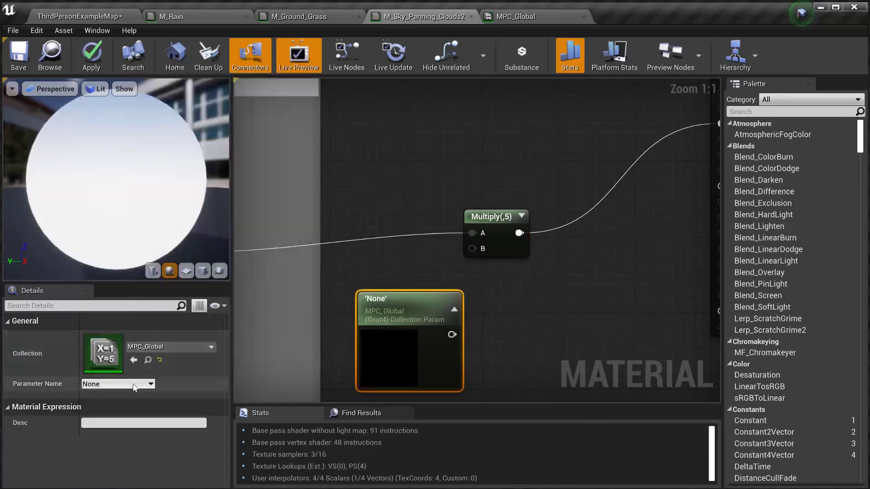
left_click(133, 384)
left_click(125, 396)
right_click_drag(455, 343, 440, 301)
left_click_drag(397, 286, 379, 298)
right_click_drag(458, 299, 485, 337)
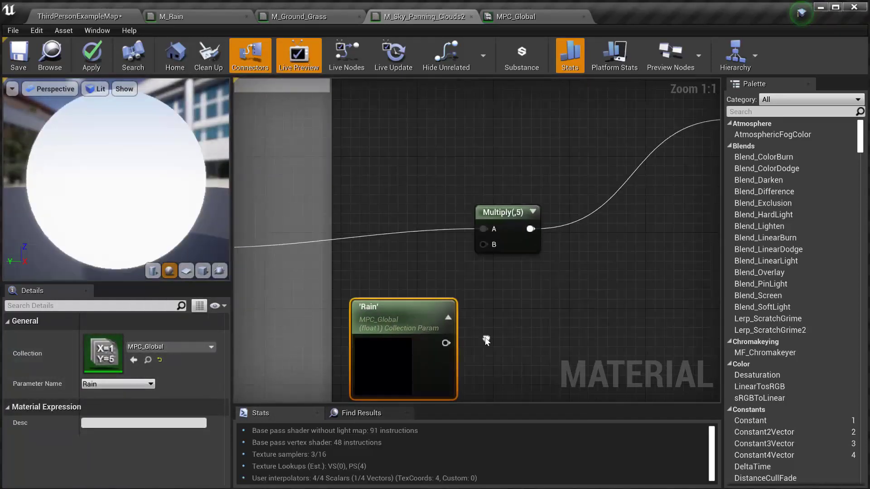
right_click_drag(475, 280, 443, 268)
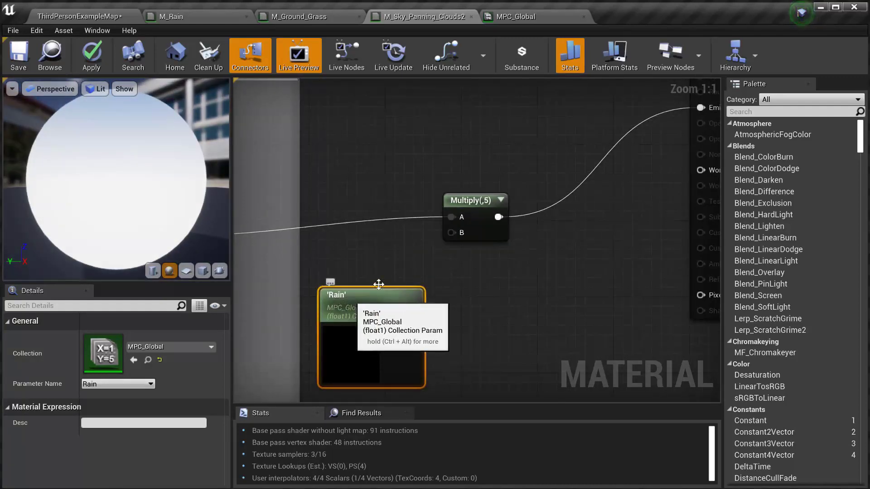
left_click_drag(409, 168, 527, 254)
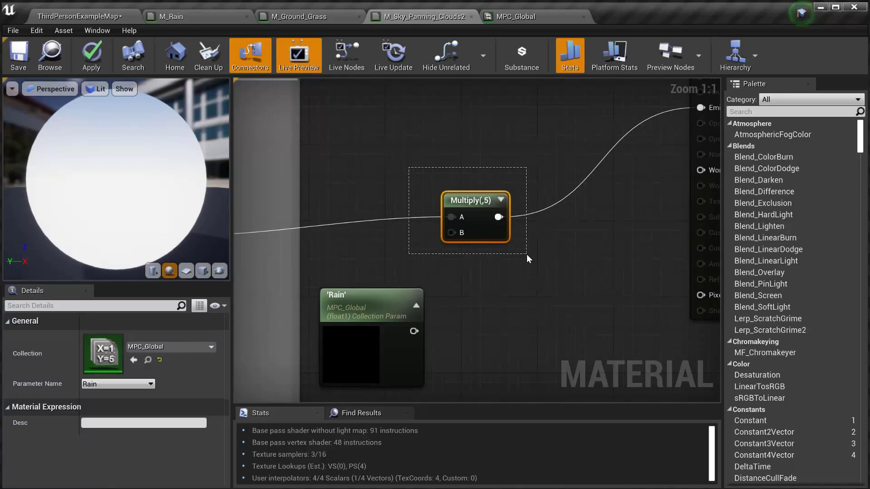
left_click(510, 267)
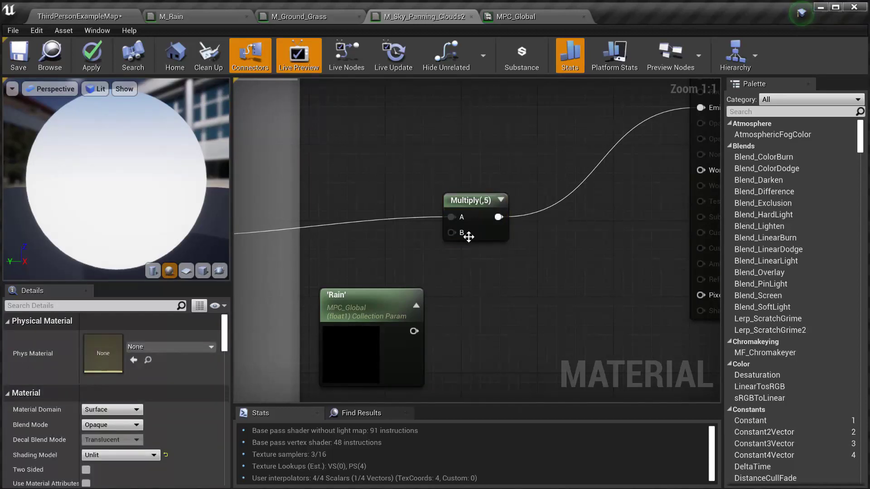
left_click(448, 196)
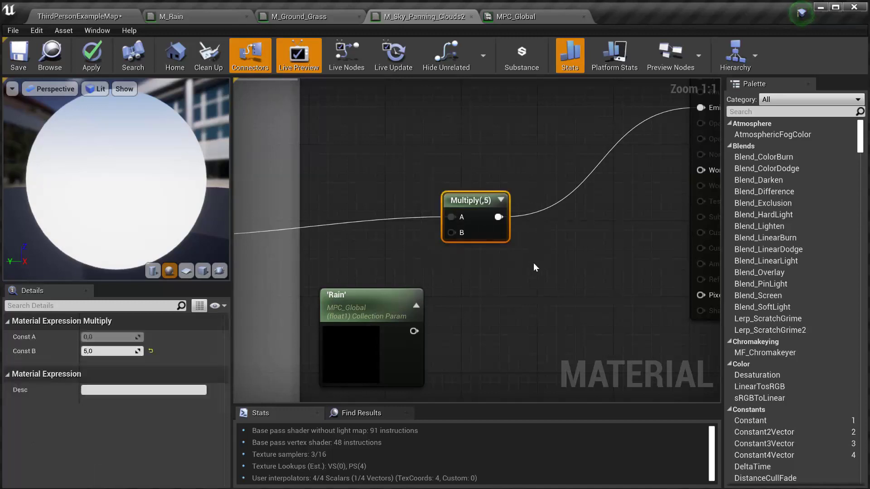
left_click(534, 263)
Move the Multiply node closer to the material output and add a OneMinus node fed by the Rain parameter, aligned beside it.
left_click(363, 306)
left_click_drag(484, 195, 531, 198)
right_click_drag(454, 285, 497, 212)
left_click_drag(457, 258, 482, 255)
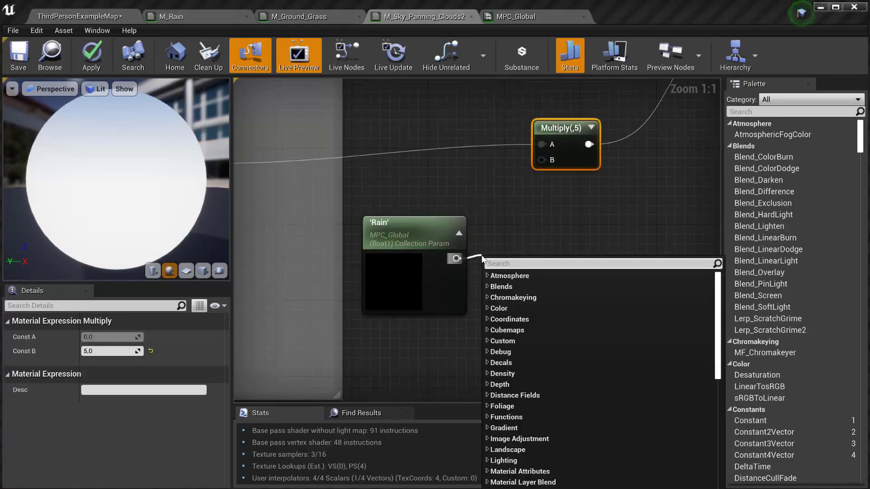
type("onemi")
key("Return")
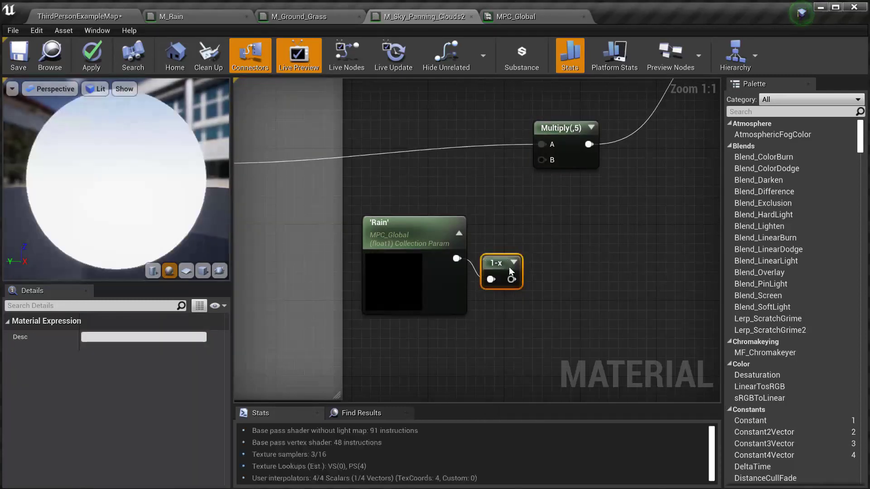
left_click_drag(497, 264, 501, 243)
Add a Clamp node fed by the 1-x node, align it beside that node and set its Min Default to 0.1.
right_click_drag(536, 273, 404, 285)
left_click_drag(413, 287, 460, 284)
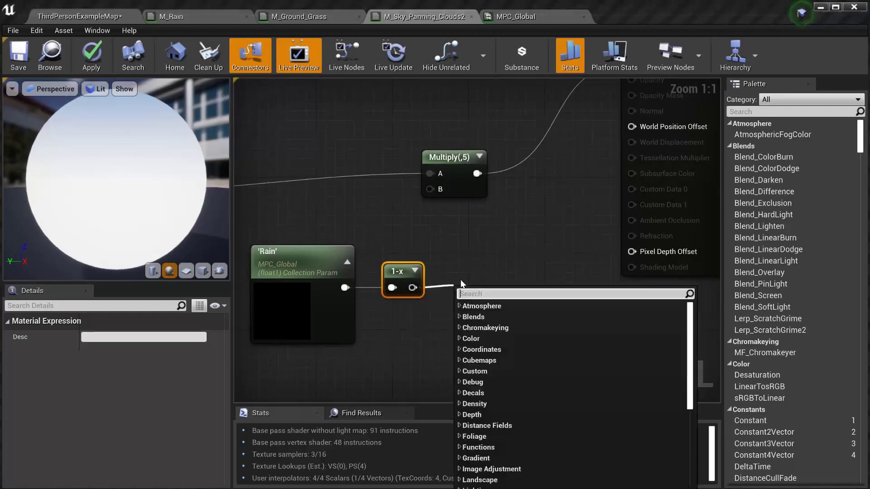
type("clamp")
key("Return")
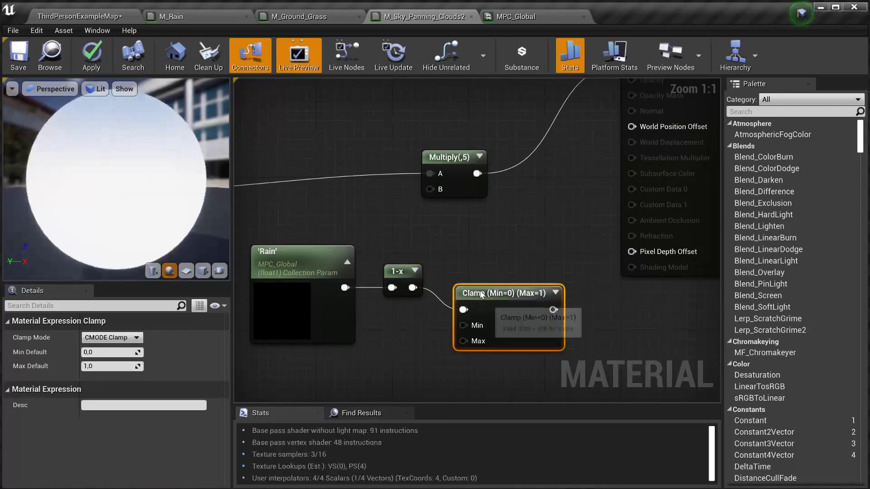
left_click_drag(479, 291, 479, 281)
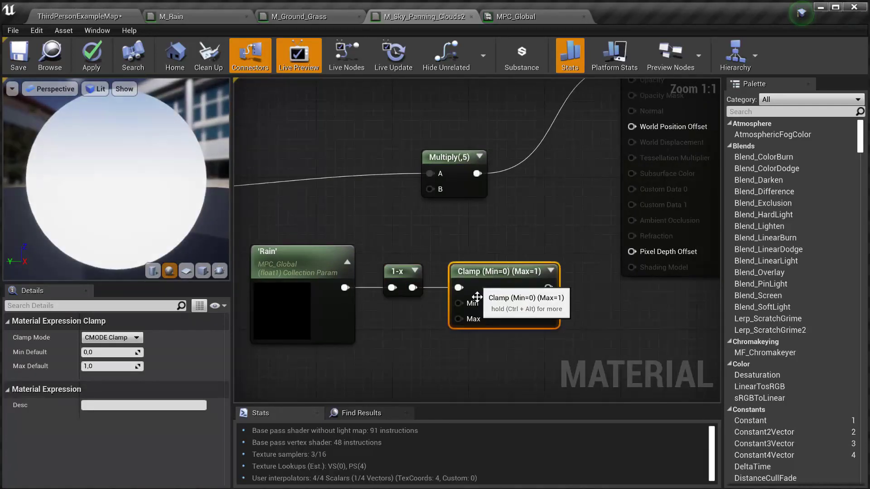
left_click(113, 353)
type("0,1")
key("Return")
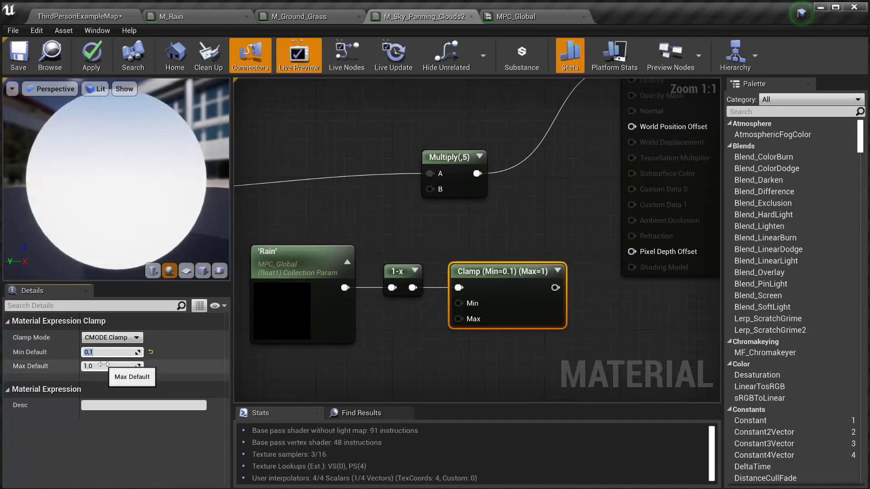
Connect the Clamp output to input B of the final Multiply node and space out the Multiply and material output nodes.
right_click_drag(516, 295, 482, 309)
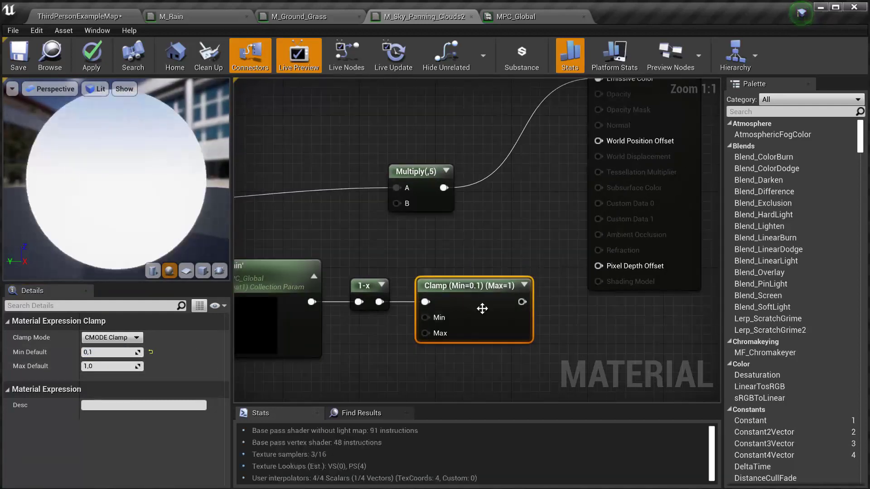
right_click_drag(369, 308, 413, 308)
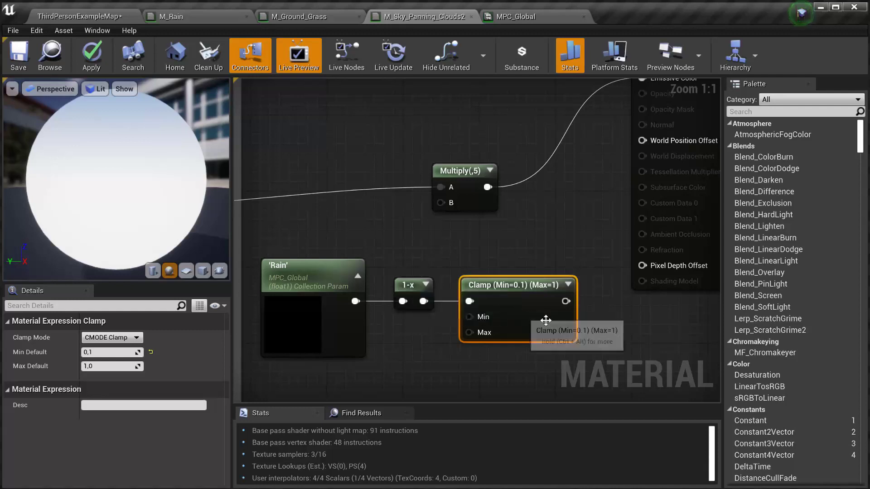
left_click_drag(566, 302, 449, 204)
right_click_drag(557, 218, 411, 248)
scroll(348, 290, "down", 3)
left_click_drag(398, 240, 481, 241)
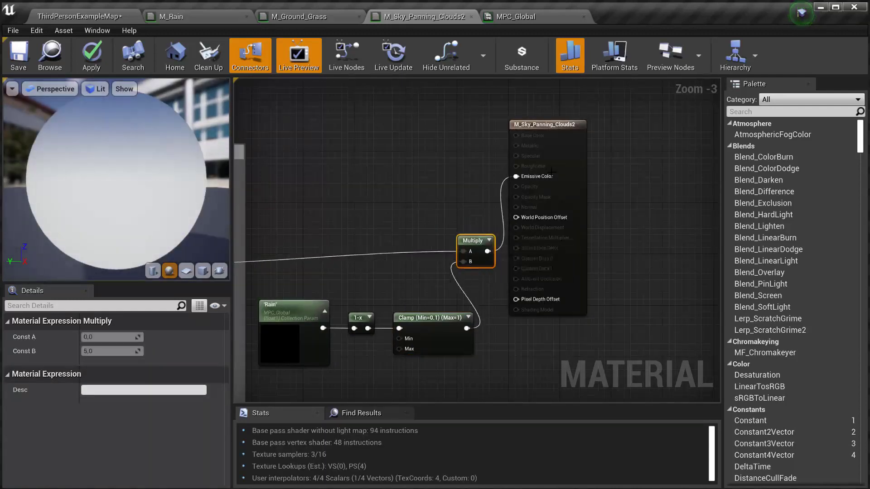
left_click_drag(533, 161, 598, 174)
left_click_drag(473, 255, 491, 267)
right_click_drag(465, 242, 516, 230)
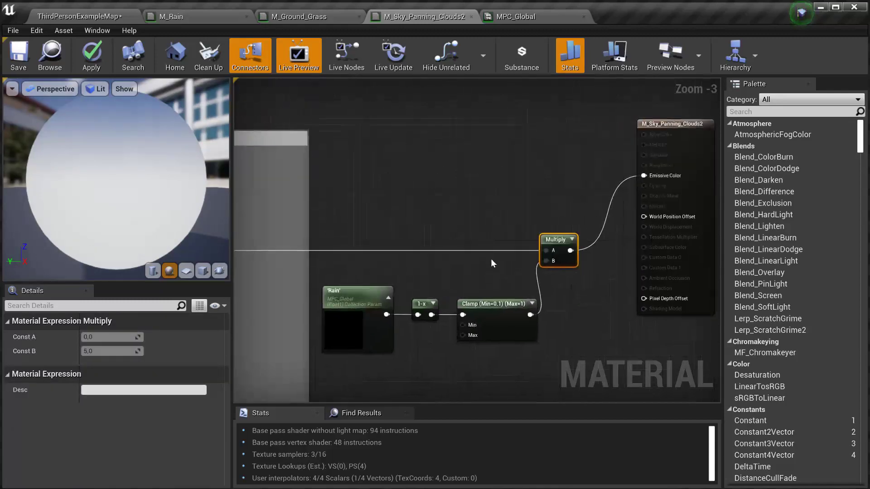
Save the M_Sky_Panning_Clouds2 material and check the sky in the ThirdPersonExampleMap level.
scroll(491, 259, "up", 3)
left_click(10, 62)
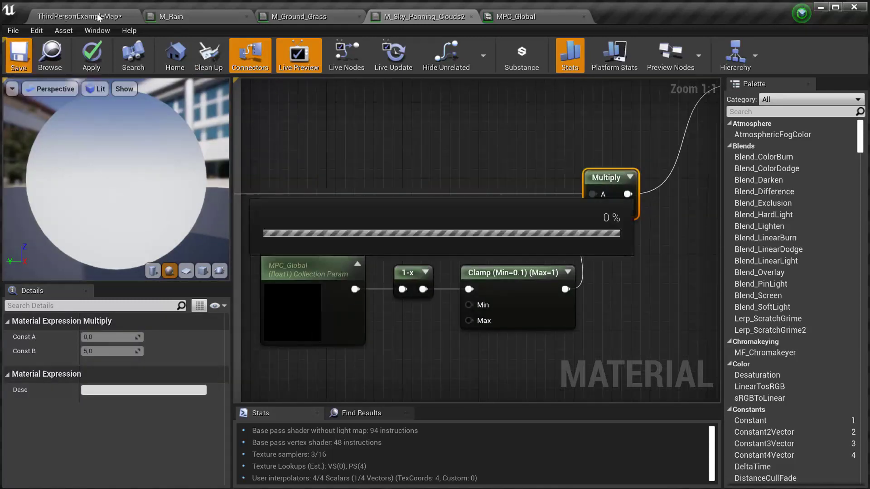
left_click(101, 18)
right_click_drag(435, 181, 403, 166)
mouse_move(521, 150)
right_mouse_down()
mouse_move(512, 182)
mouse_move(498, 104)
mouse_move(517, 195)
mouse_move(521, 141)
right_mouse_up()
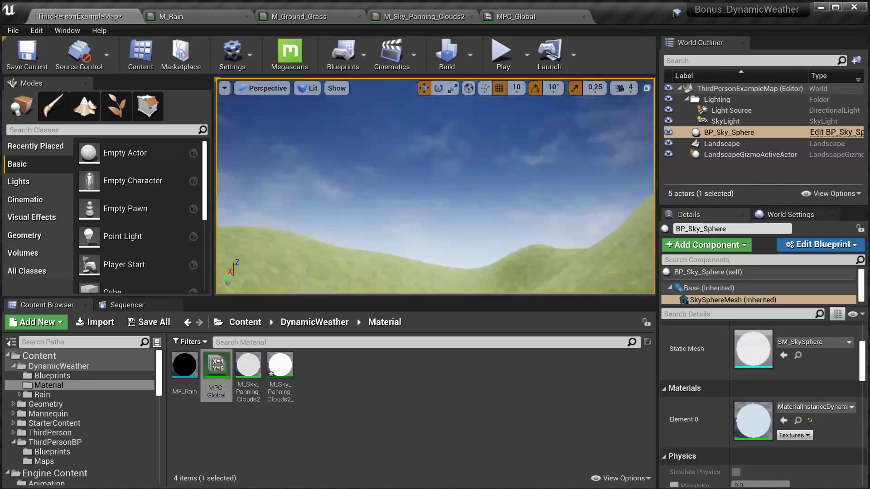
right_click_drag(443, 193, 439, 174)
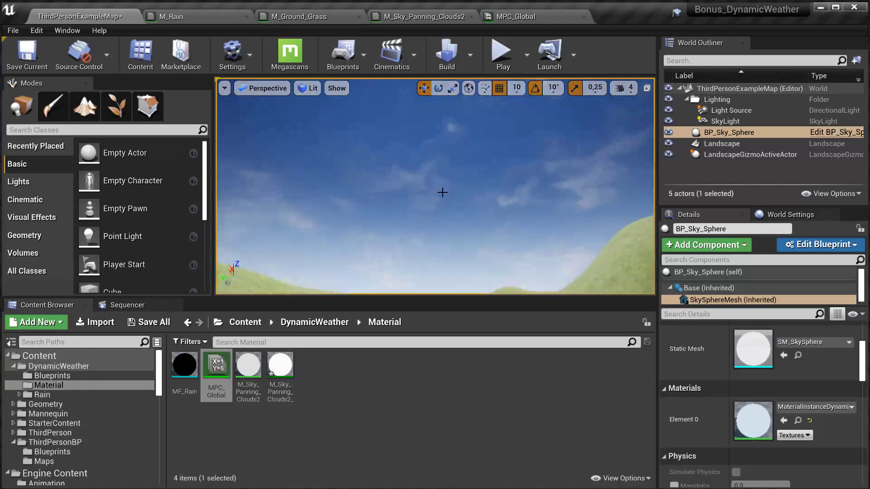
Undock the MPC_Global parameter collection into its own window and place it beside the ThirdPersonExampleMap viewport.
left_click(521, 16)
left_click_drag(499, 18, 397, 156)
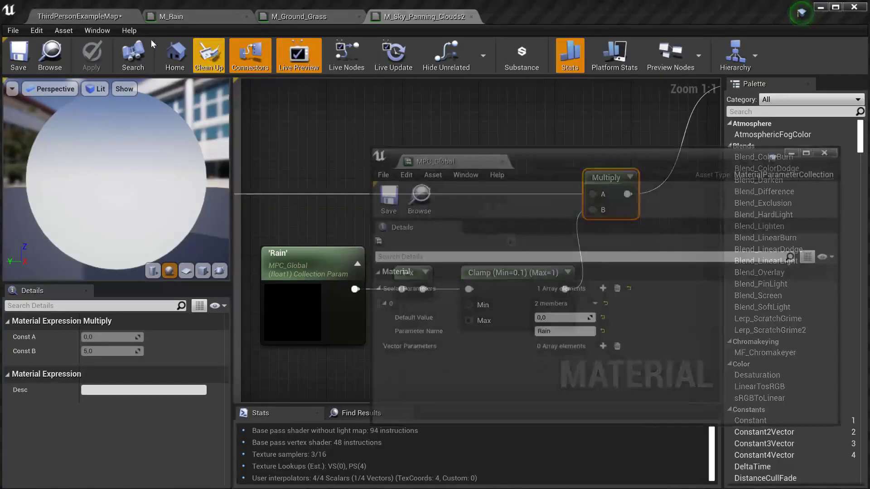
left_click(97, 17)
right_click_drag(230, 113, 254, 143)
right_click_drag(290, 245, 290, 181)
left_click_drag(521, 160, 720, 138)
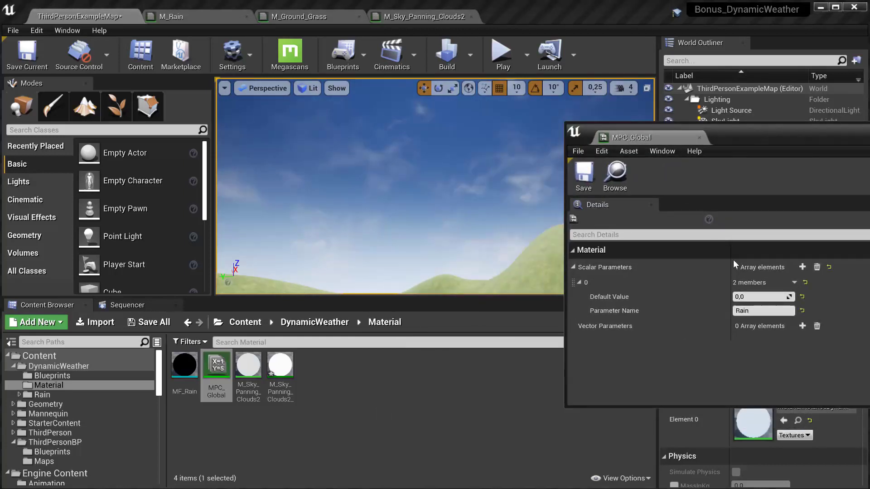
Try higher Rain default values up to 3.0 against the level's sky and minimize the MPC_Global window.
left_click_drag(789, 297, 789, 297)
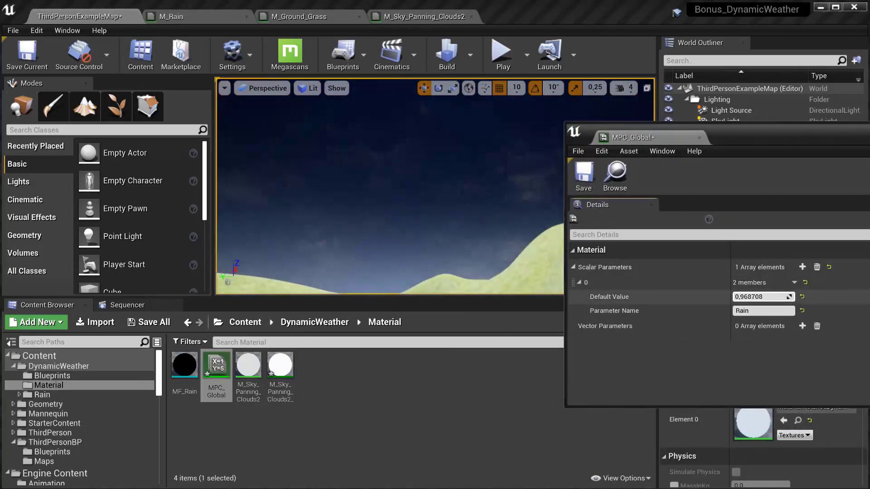
mouse_move(408, 195)
right_mouse_down()
mouse_move(425, 254)
mouse_move(462, 163)
mouse_move(480, 199)
mouse_move(508, 193)
mouse_move(408, 186)
right_mouse_up()
left_click(742, 297)
type("2,0")
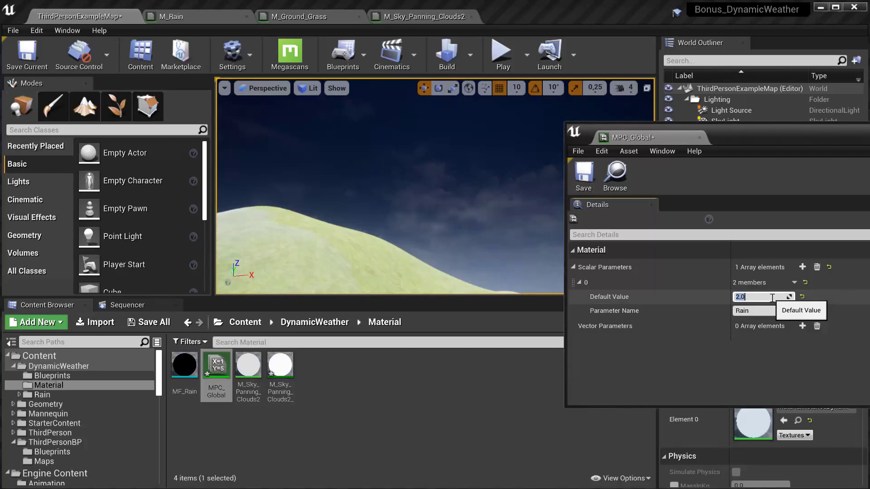
left_click_drag(724, 144, 533, 189)
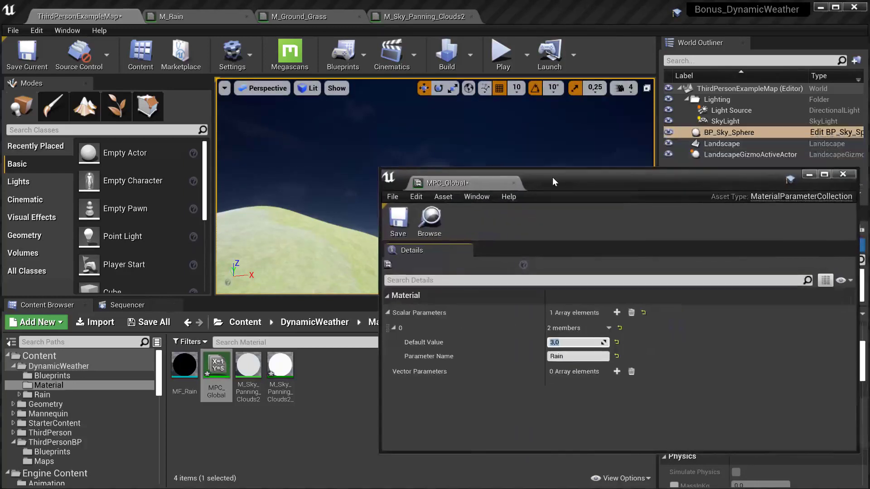
left_click(805, 174)
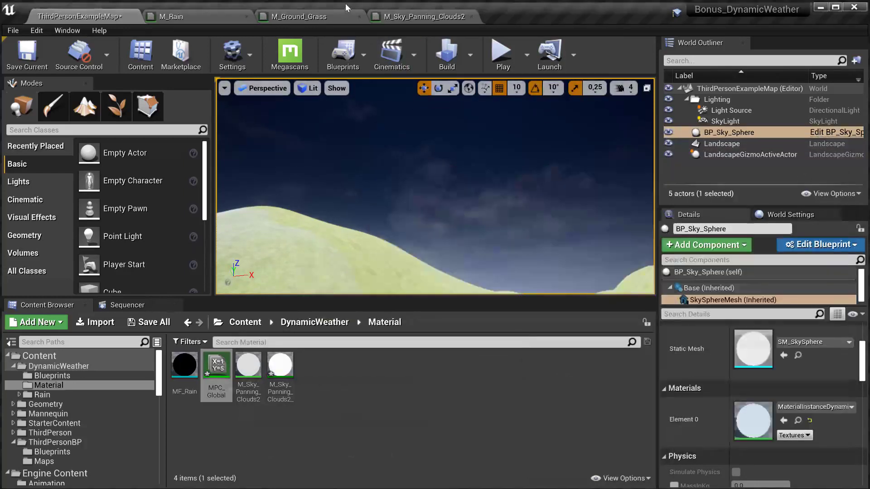
In M_Sky_Panning_Clouds2, try feeding the 1-x node straight into input B of the Multiply node, and reconnect the Clamp output.
left_click(203, 15)
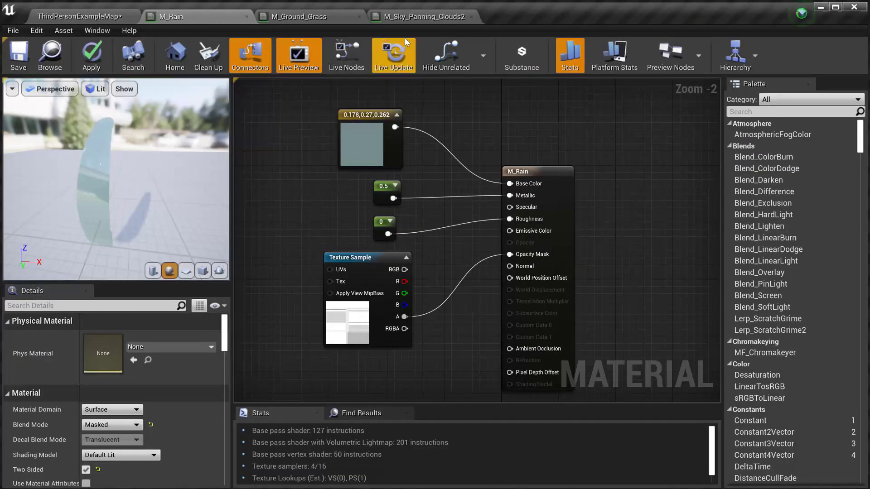
left_click(410, 16)
left_click_drag(335, 306, 504, 227)
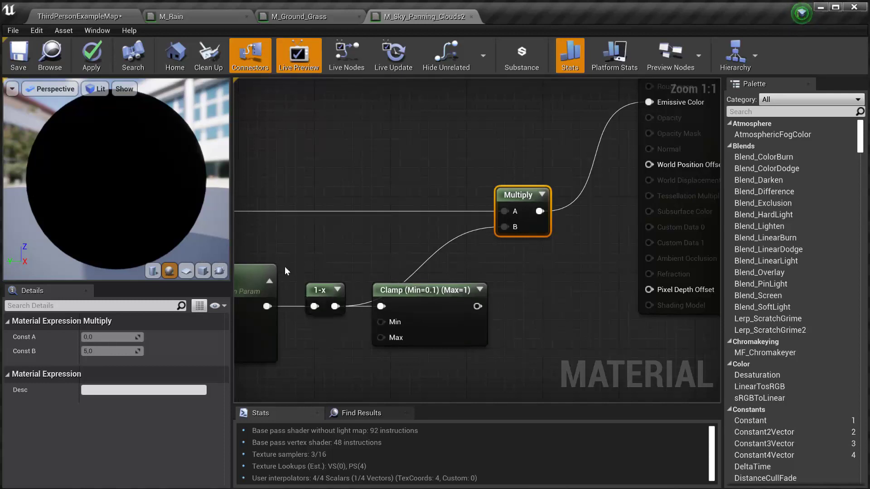
left_click_drag(477, 311, 507, 227)
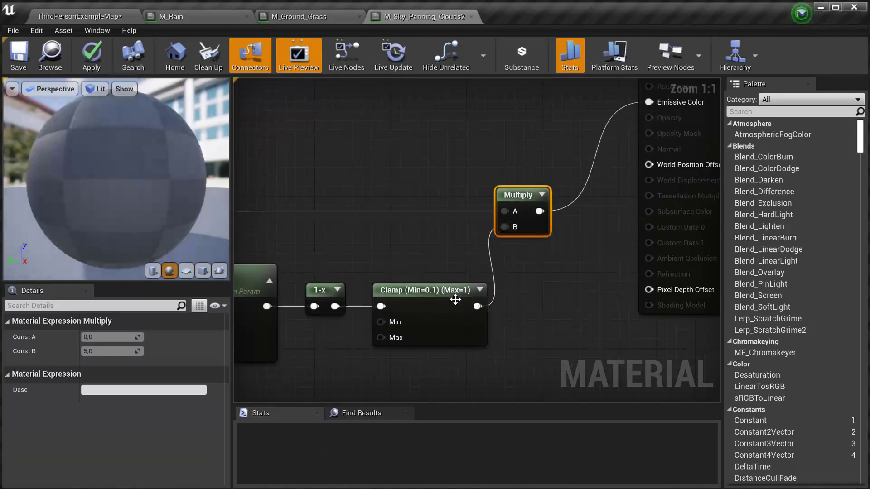
Set the Clamp node's Min Default to 0.01, save the sky material and check the sky in the level.
left_click(454, 294)
left_click(97, 353)
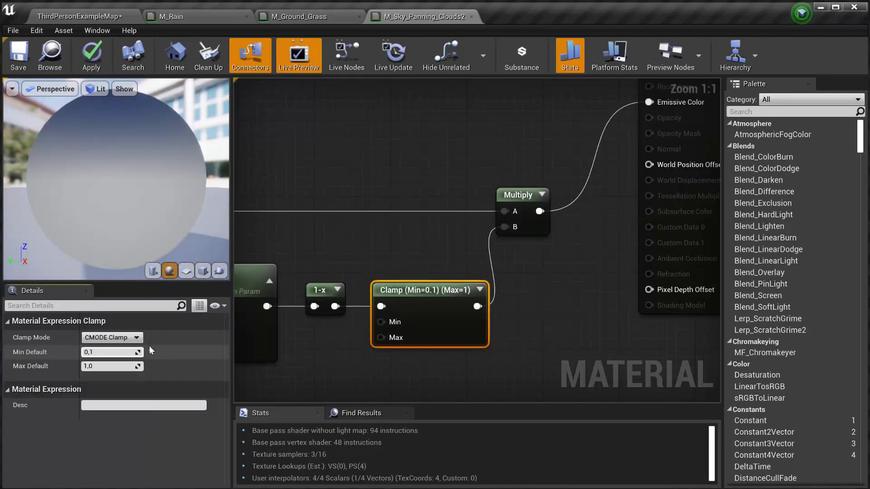
type("0")
key("Return")
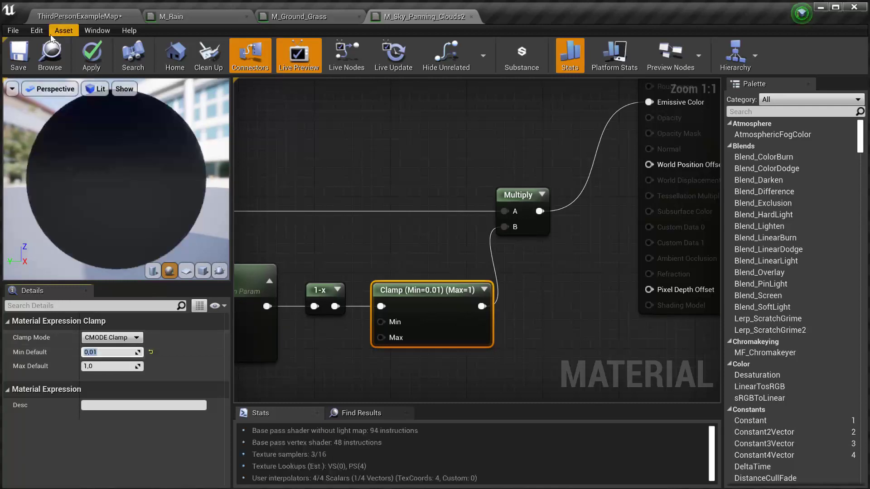
key("ctrl+s")
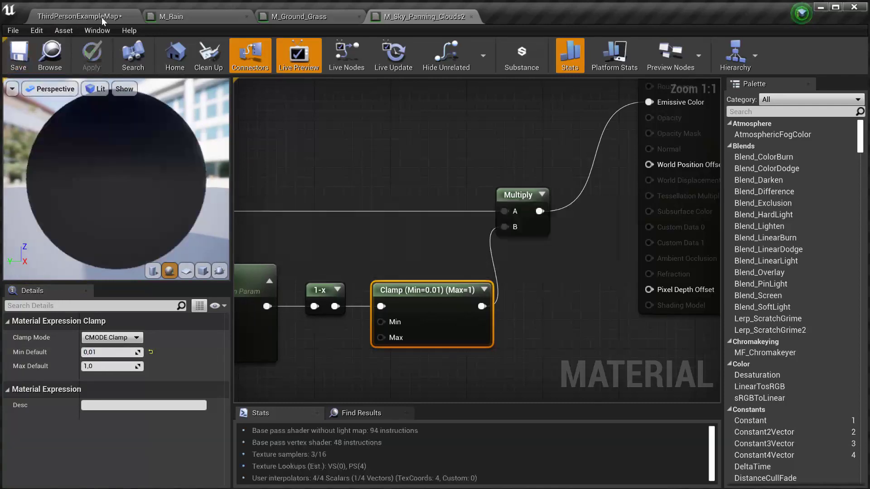
left_click(102, 17)
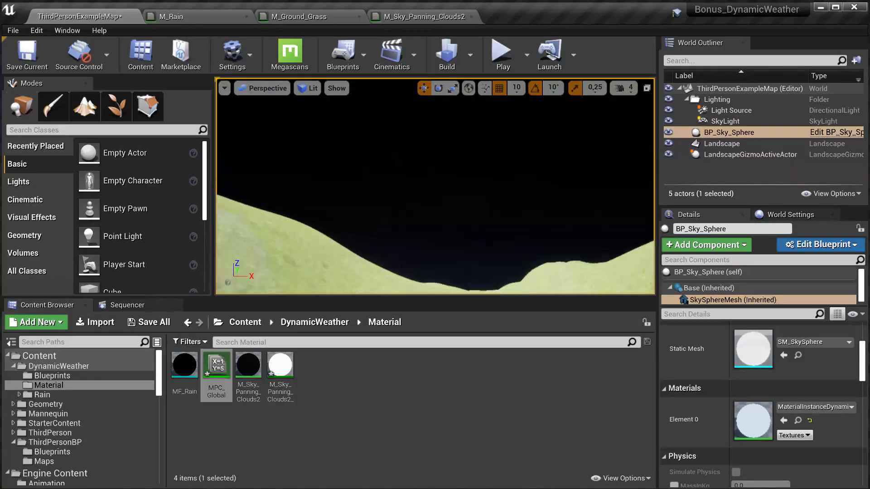
Reopen MPC_Global over the level, set the Rain default value to 1.0 and look around the sky.
left_click(209, 19)
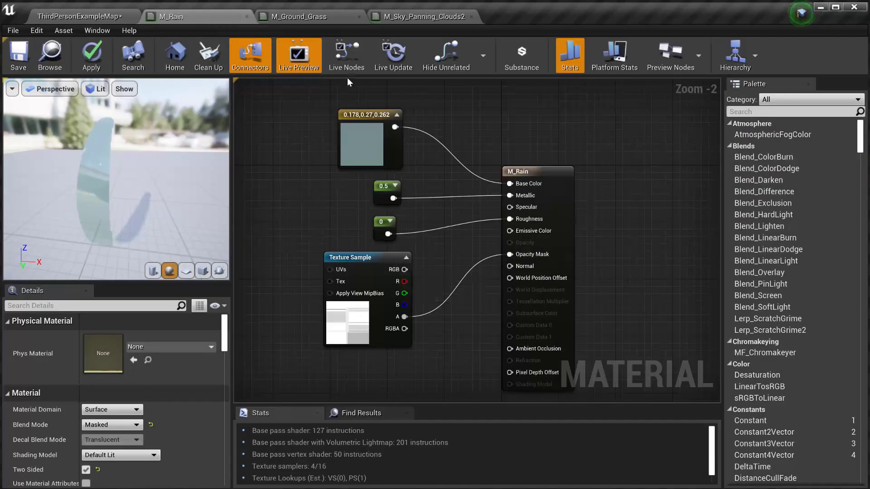
left_click(114, 18)
double_click(216, 369)
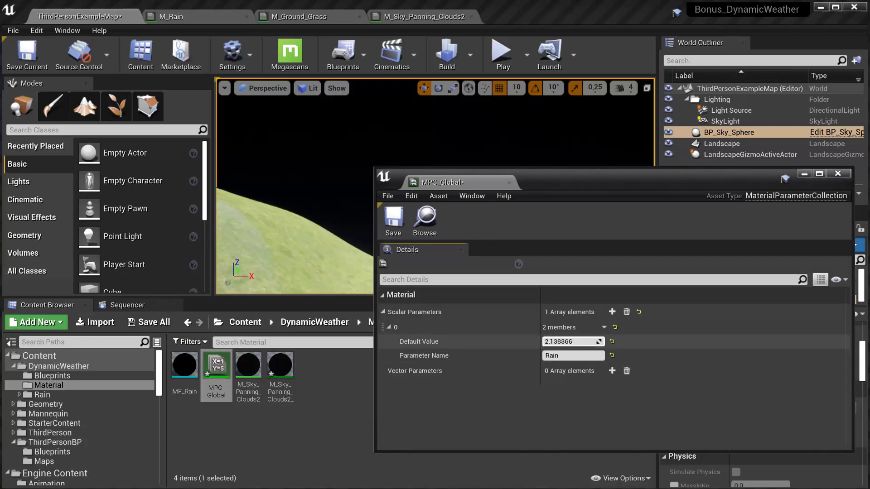
left_click_drag(572, 342, 562, 341)
right_click_drag(308, 190, 385, 172)
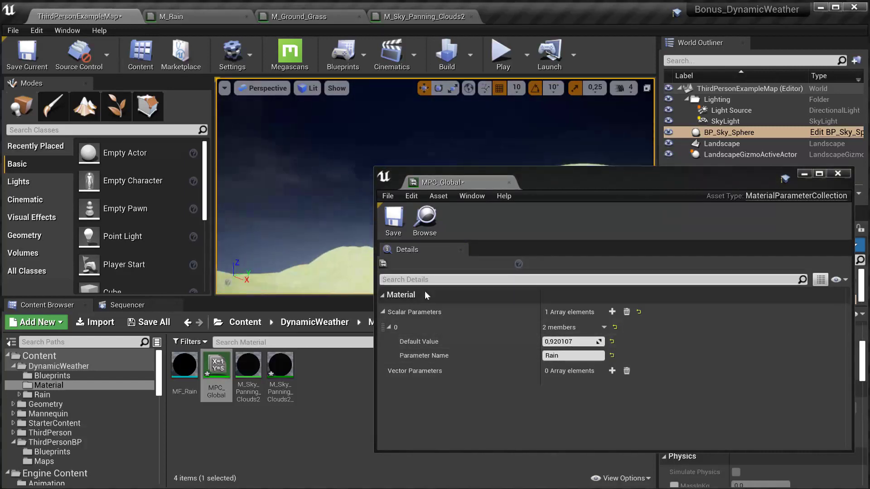
left_click(551, 342)
type("1")
key("Return")
right_click_drag(347, 247, 507, 218)
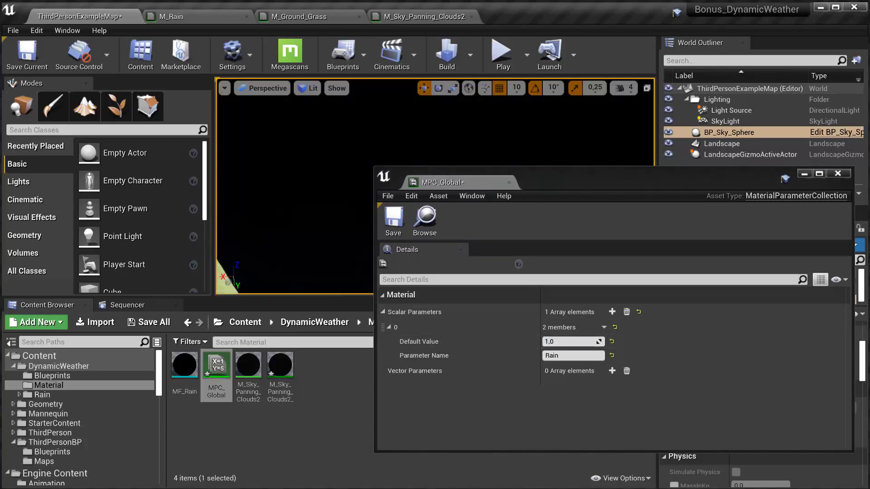
right_click_drag(301, 233, 301, 269)
Lower the Rain default value gradually, reset it to 0.0 and minimize the MPC_Global window.
left_click_drag(557, 342, 545, 342)
right_click_drag(305, 253, 323, 240)
left_click_drag(565, 342, 537, 342)
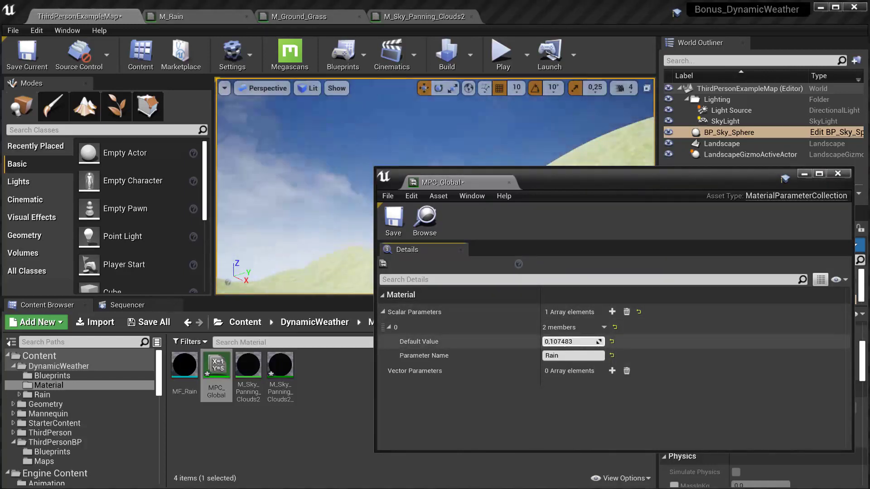
left_click(611, 342)
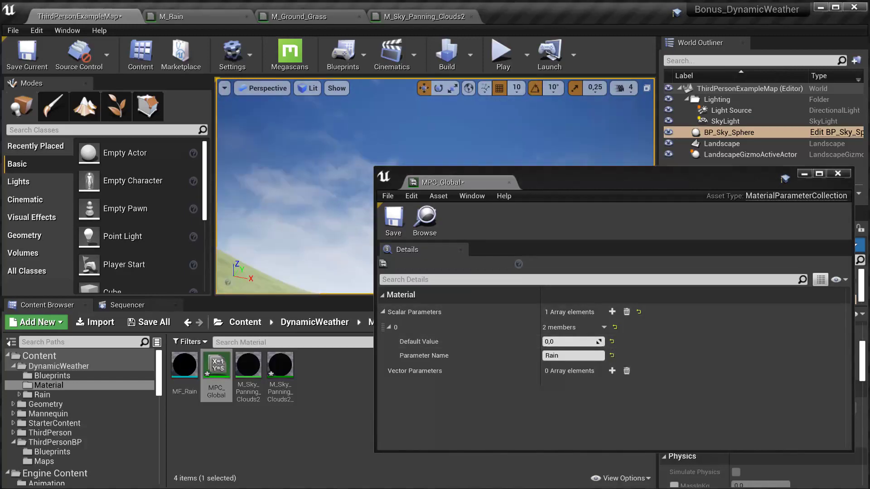
right_click_drag(313, 213, 313, 254)
left_click(804, 173)
Review how the Rain parameter, 1-x, Clamp and Multiply nodes connect to Emissive Color in M_Sky_Panning_Clouds2.
left_click(392, 16)
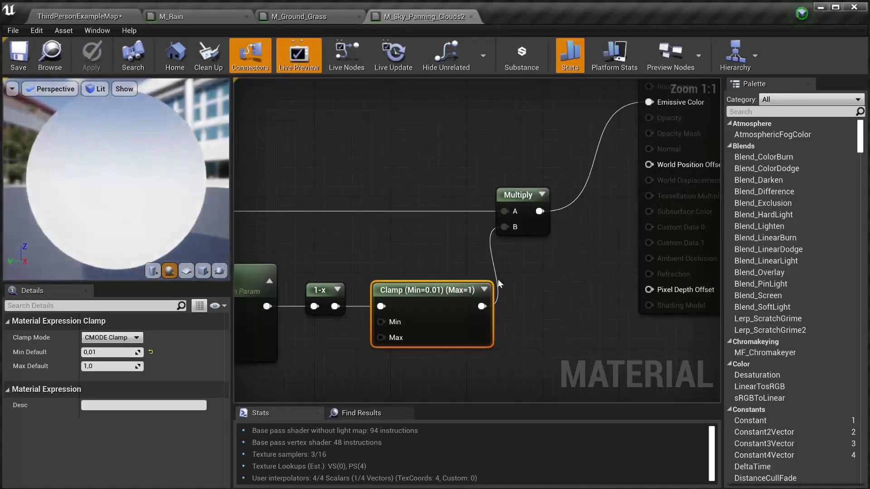
right_click_drag(498, 284, 571, 257)
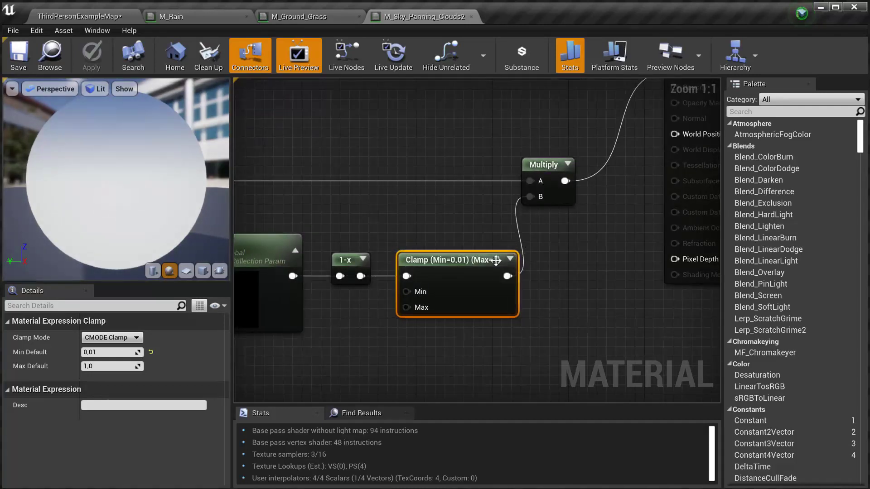
right_click_drag(496, 260, 447, 271)
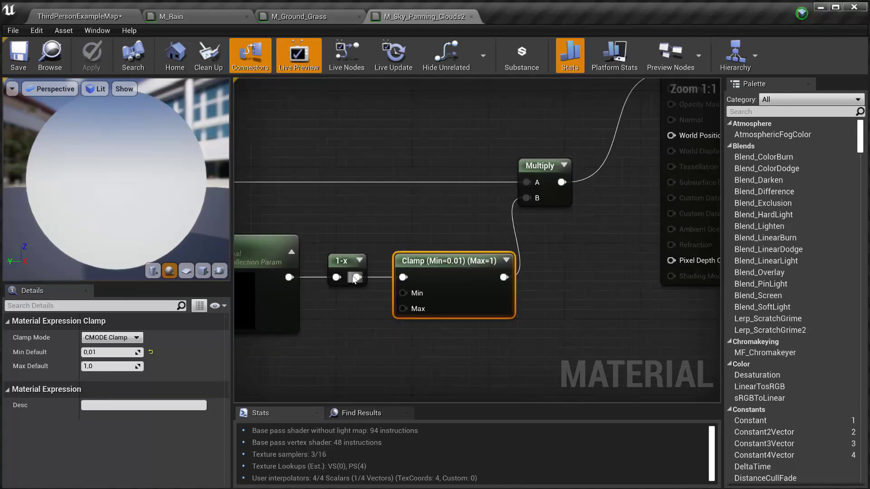
right_click_drag(501, 254, 456, 270)
right_click_drag(537, 281, 455, 266)
scroll(455, 267, "down", 3)
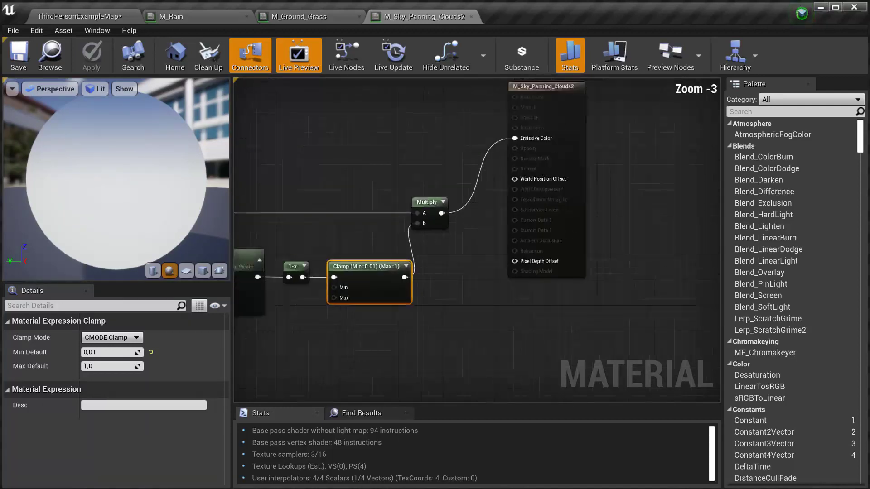
right_click_drag(345, 217, 447, 221)
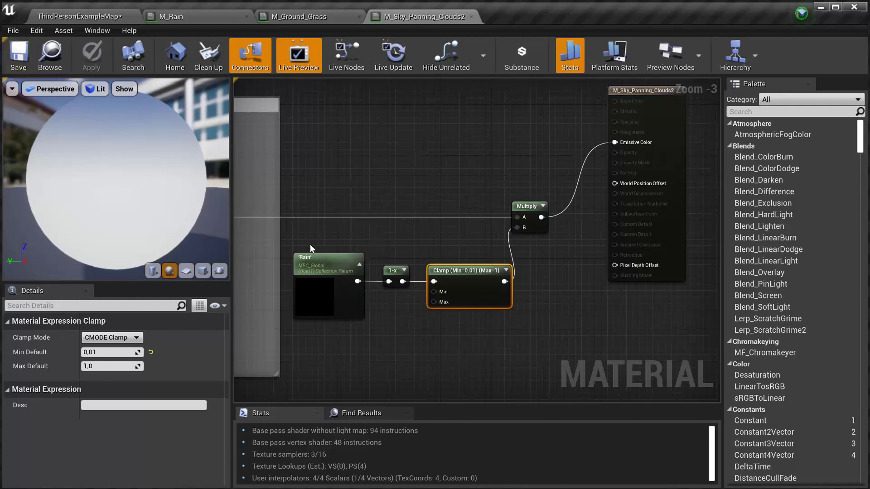
left_click(450, 327)
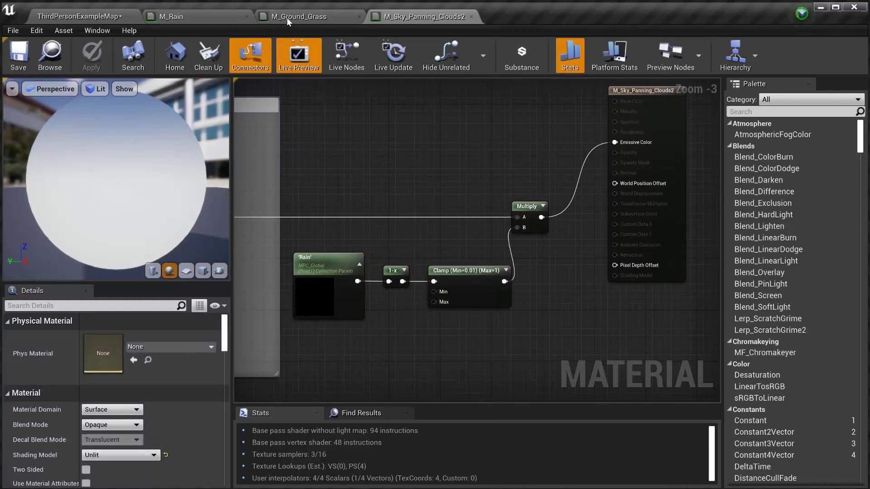
Bring MPC_Global up over the M_Ground_Grass graph, save the collection and minimize its window.
left_click(183, 21)
left_click(354, 21)
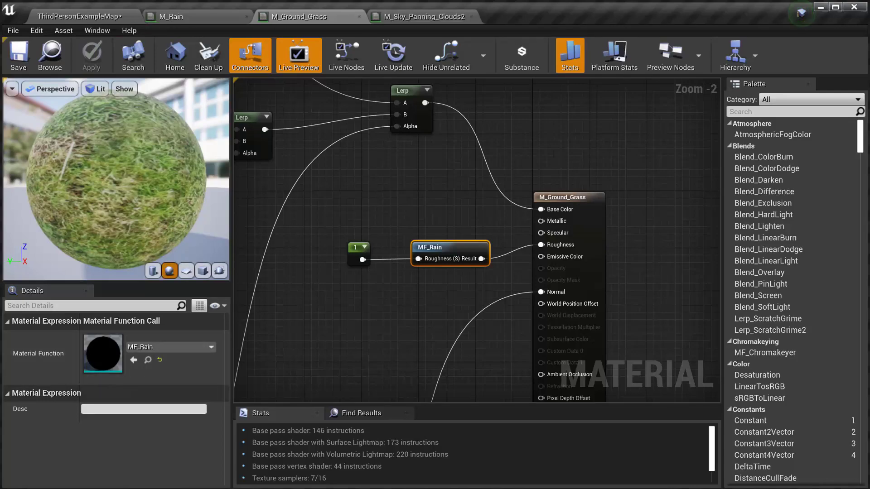
left_click(382, 394)
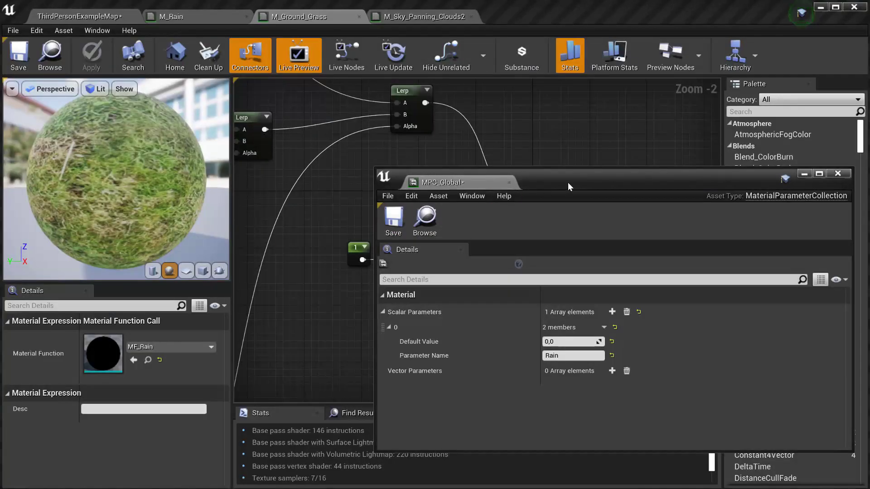
left_click_drag(567, 183, 549, 157)
key("ctrl+s")
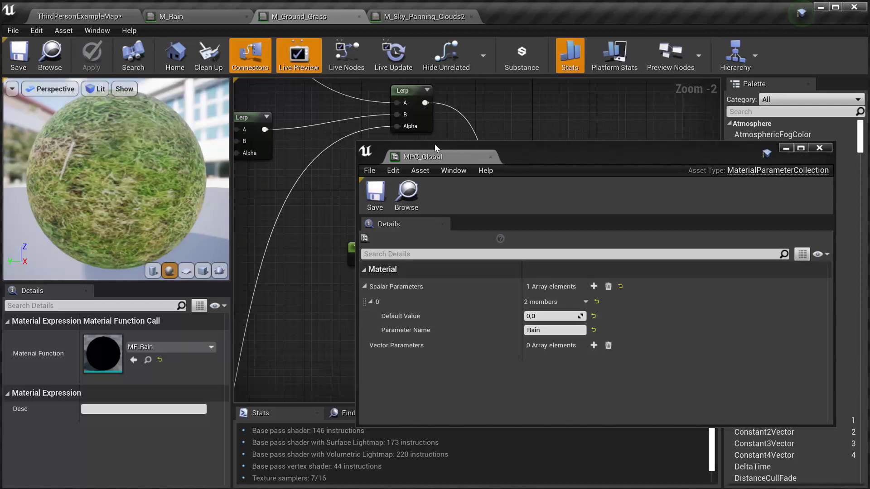
left_click_drag(572, 161, 545, 160)
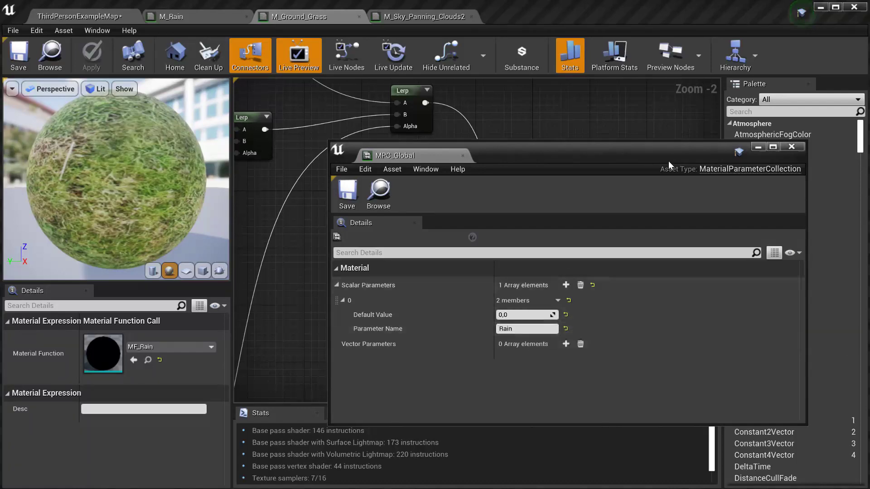
left_click(757, 148)
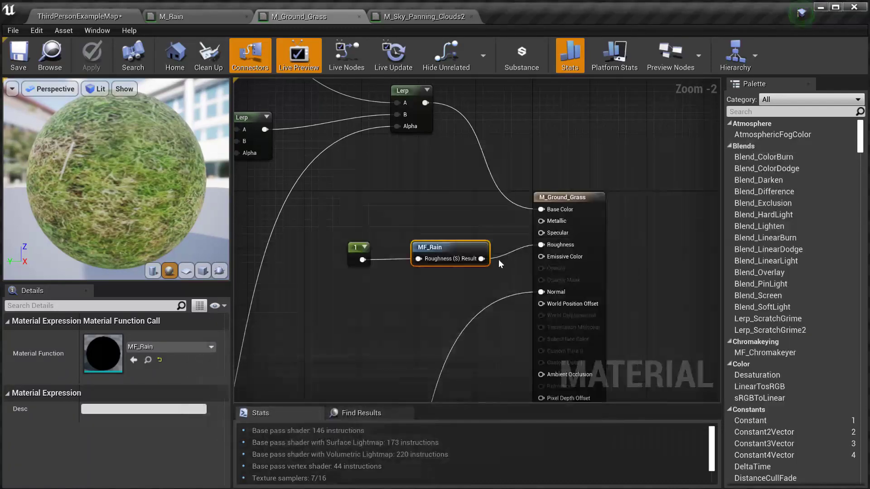
Compare the MF_Rain setup in M_Ground_Grass with the Rain, 1-x and Clamp chain in M_Sky_Panning_Clouds2.
scroll(498, 259, "down", 3)
left_click(408, 16)
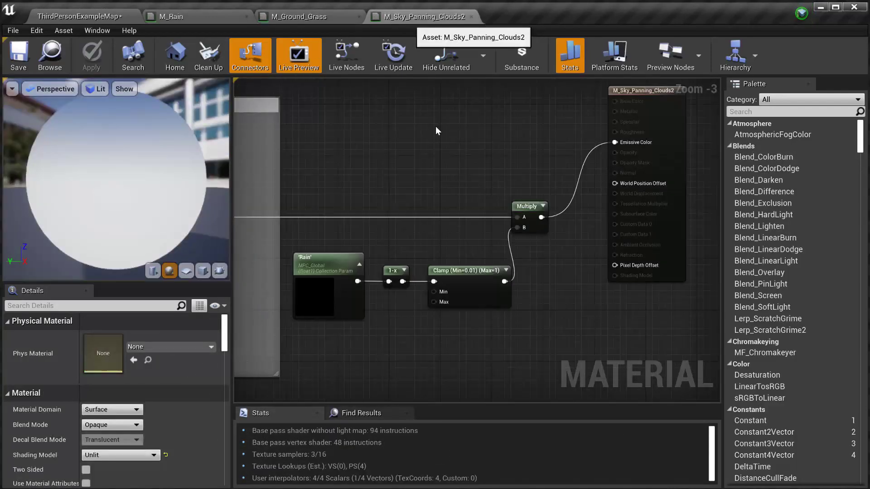
scroll(498, 204, "up", 6)
right_click_drag(498, 204, 464, 240)
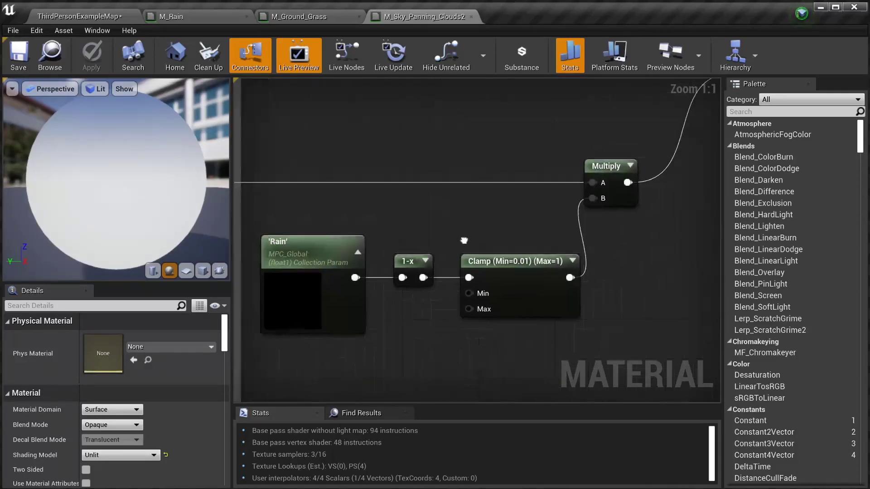
Place MPC_Global beside the level viewport and raise the Rain default value to about 0.9 while watching the sky.
left_click(98, 15)
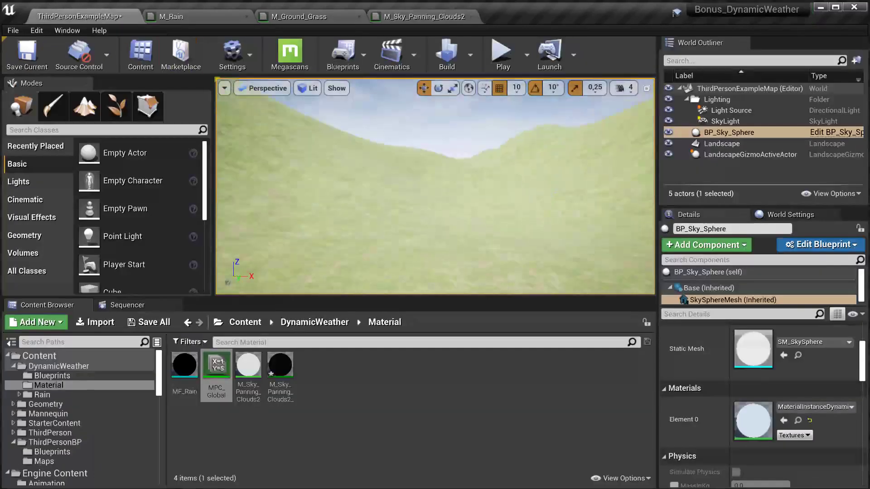
right_click_drag(435, 186, 413, 175)
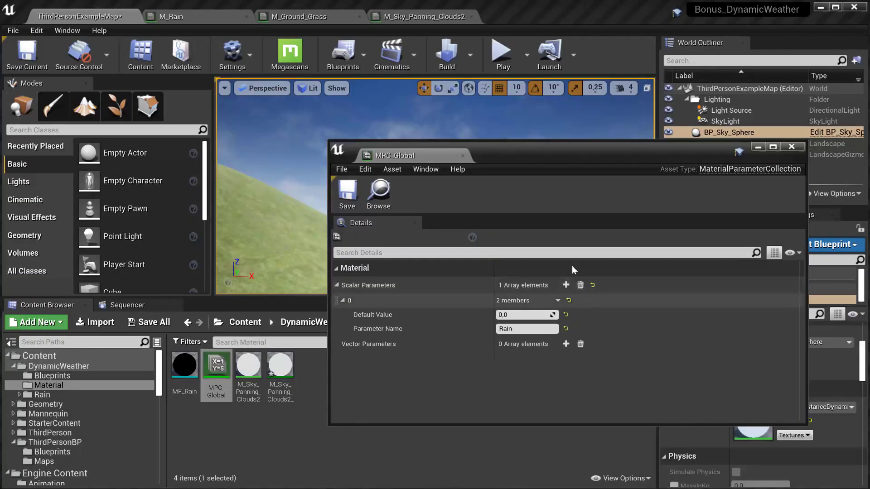
left_click_drag(611, 154, 820, 172)
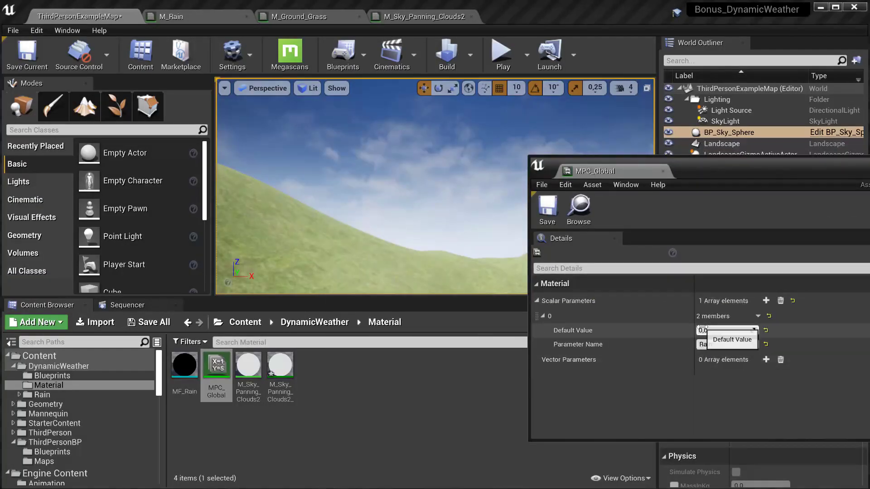
mouse_move(725, 330)
left_mouse_down()
mouse_move(743, 330)
mouse_move(734, 330)
left_mouse_up()
right_click_drag(435, 191, 384, 184)
mouse_move(734, 331)
left_mouse_down()
mouse_move(698, 331)
mouse_move(734, 331)
left_mouse_up()
right_click_drag(419, 211, 417, 181)
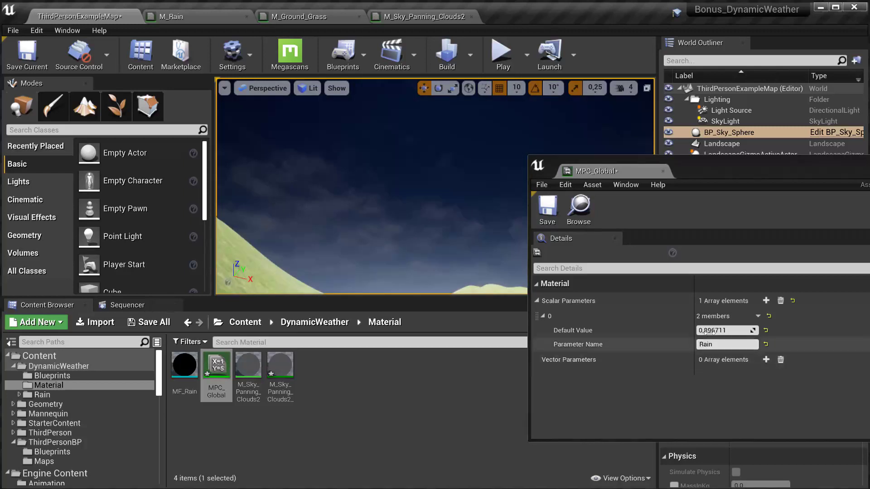
Bring the Rain default value back to 0.0, close MPC_Global and look over the level's clear sky and landscape.
mouse_move(721, 331)
left_mouse_down()
mouse_move(744, 331)
mouse_move(709, 331)
left_mouse_up()
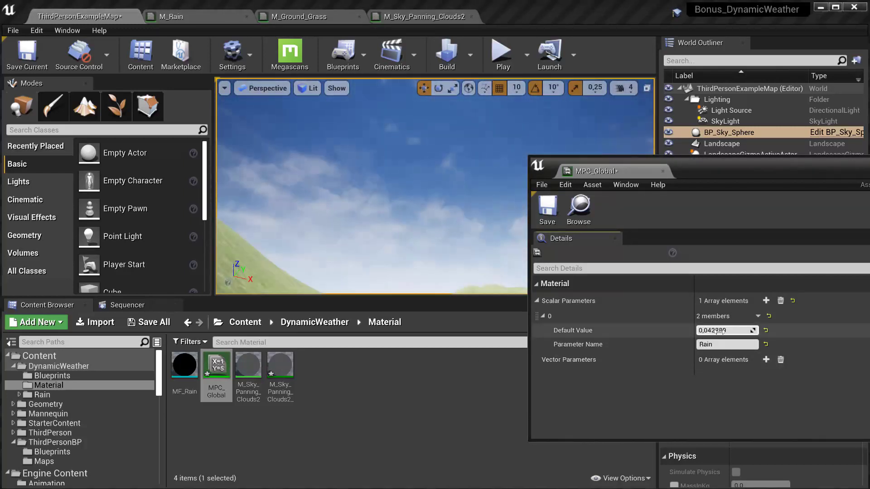
left_click(765, 331)
right_click_drag(453, 208, 485, 195)
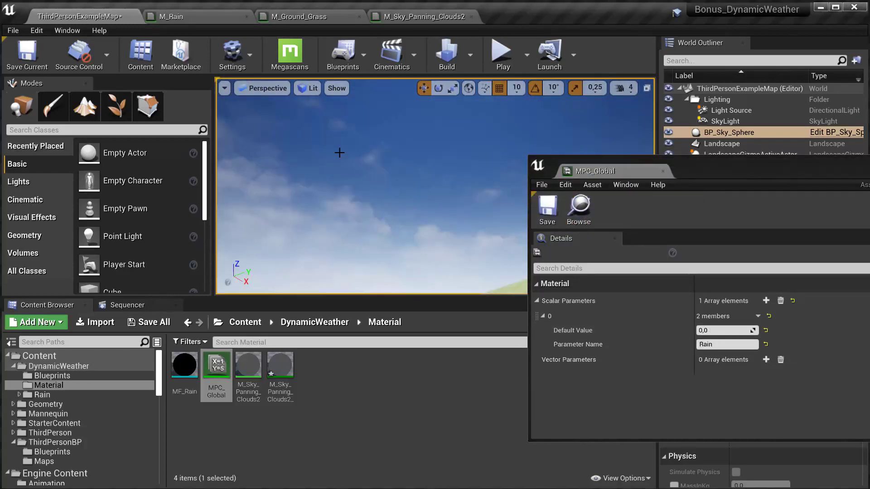
left_click(662, 171)
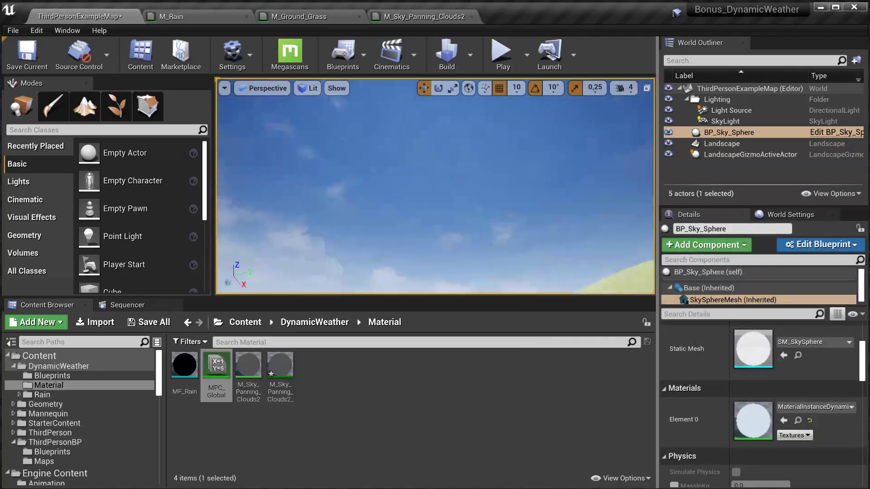
right_click_drag(435, 191, 380, 245)
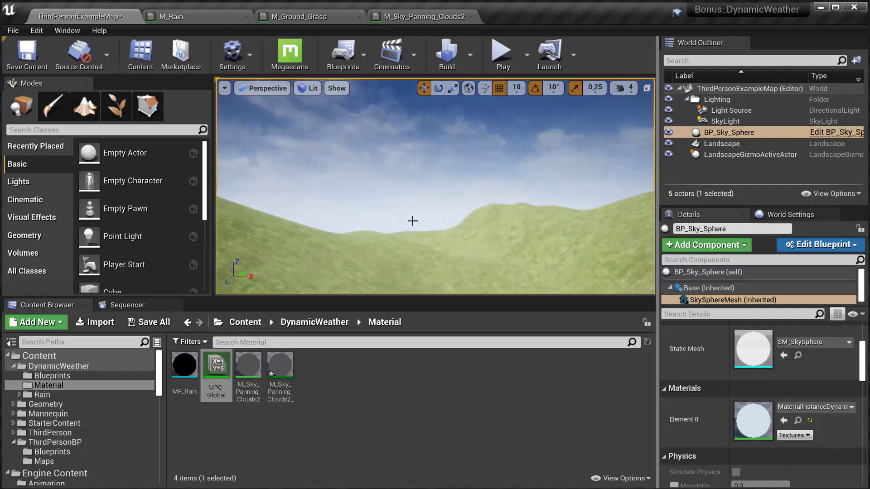